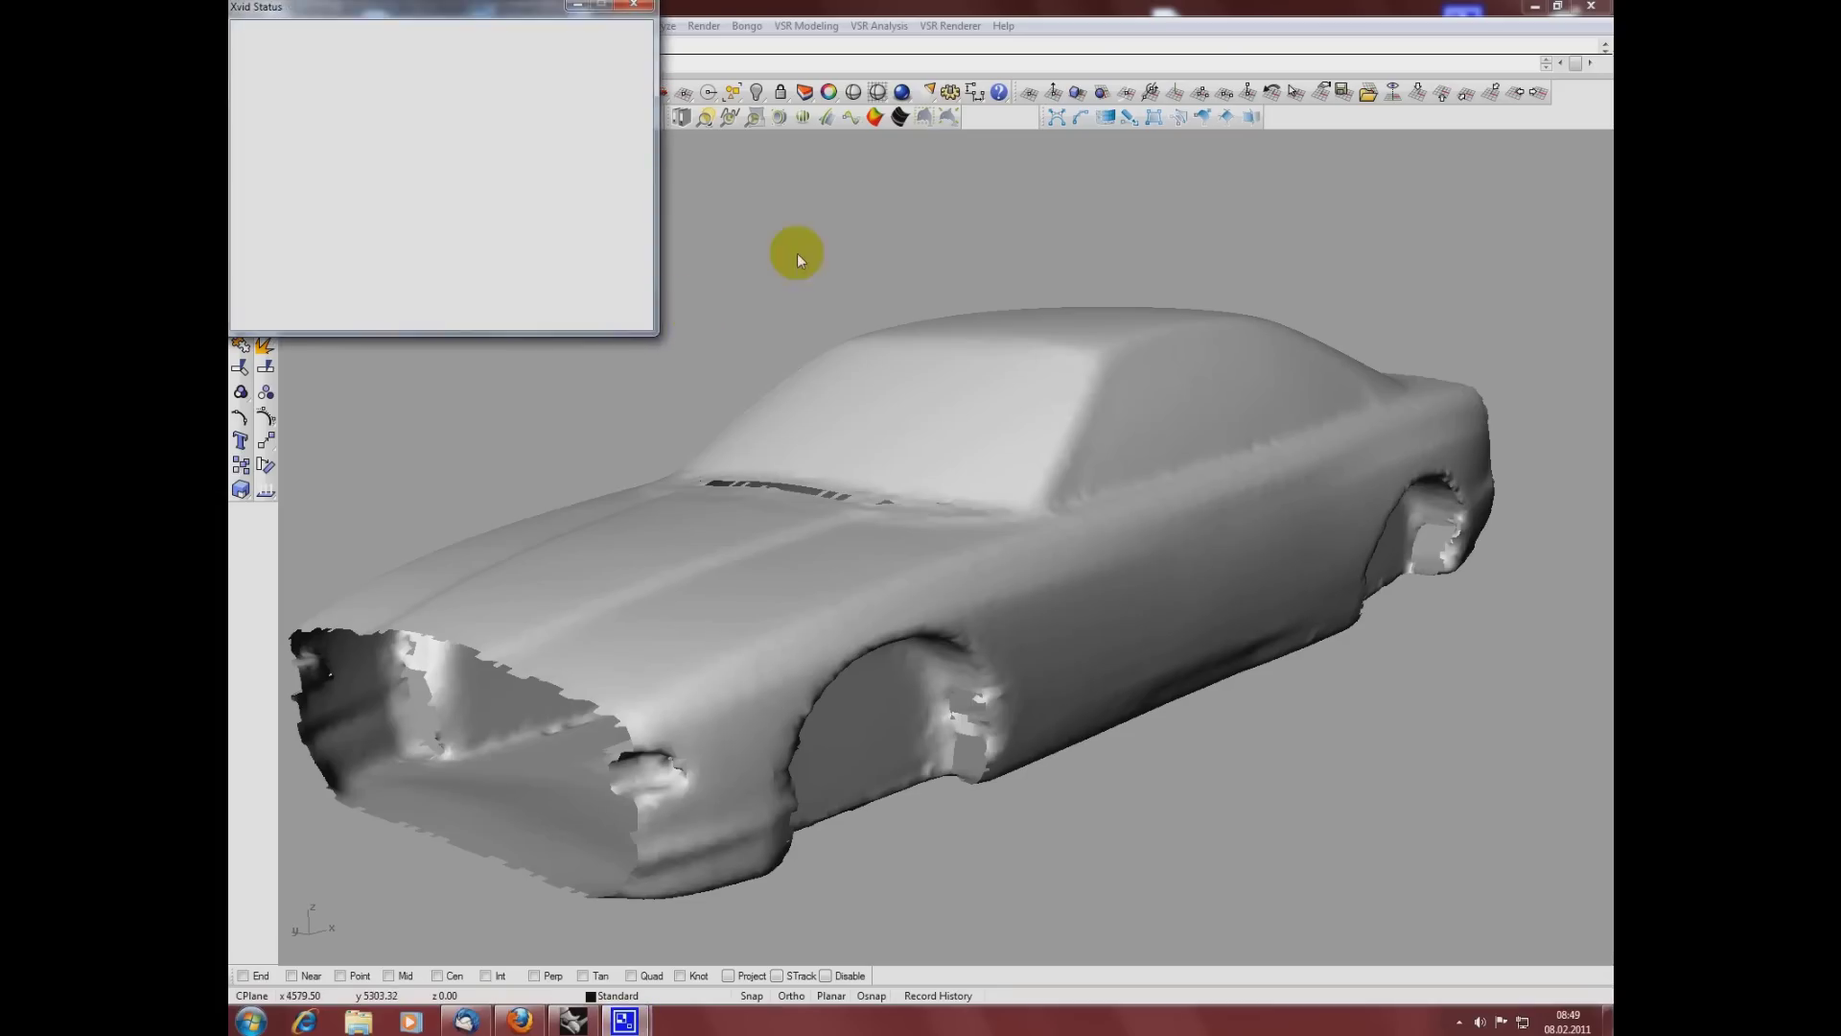
Step: Float the VSR Modeling toolbar as its own separate window
left_click_drag(1047, 116, 697, 214)
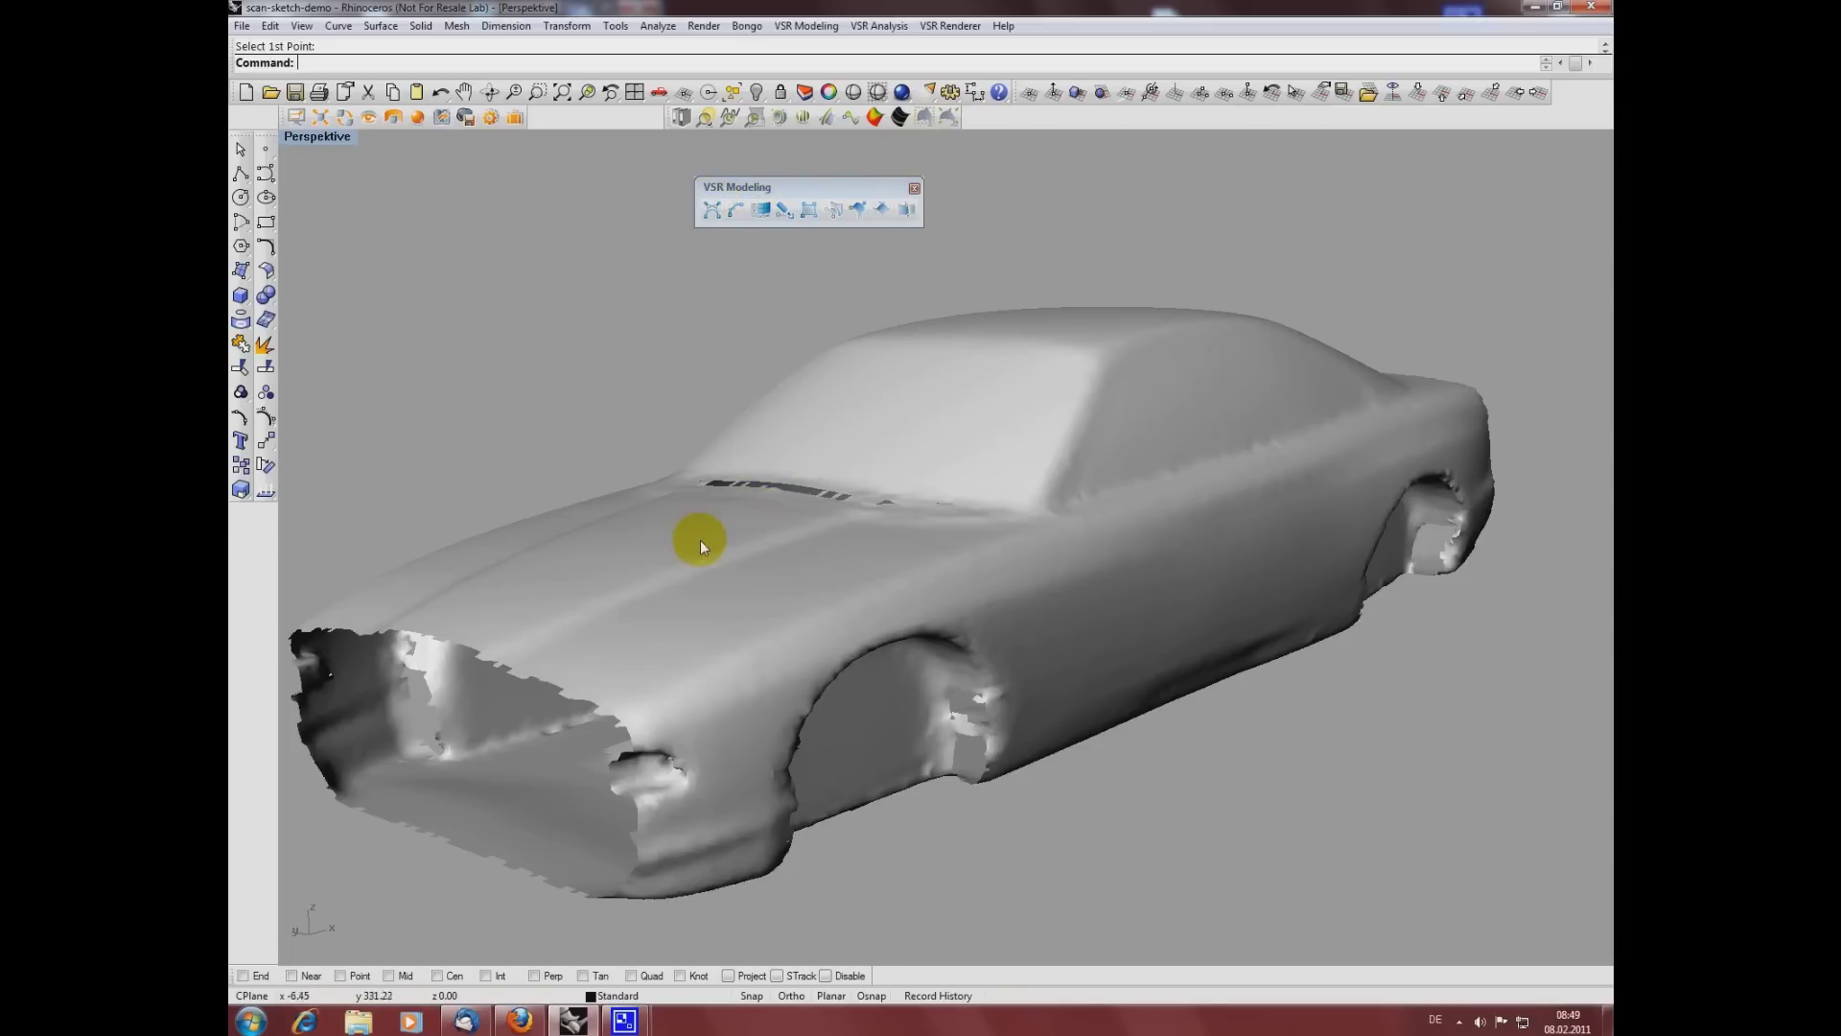
Step: Orbit the Perspective view around the scanned car body
right_click_drag(700, 538, 711, 579)
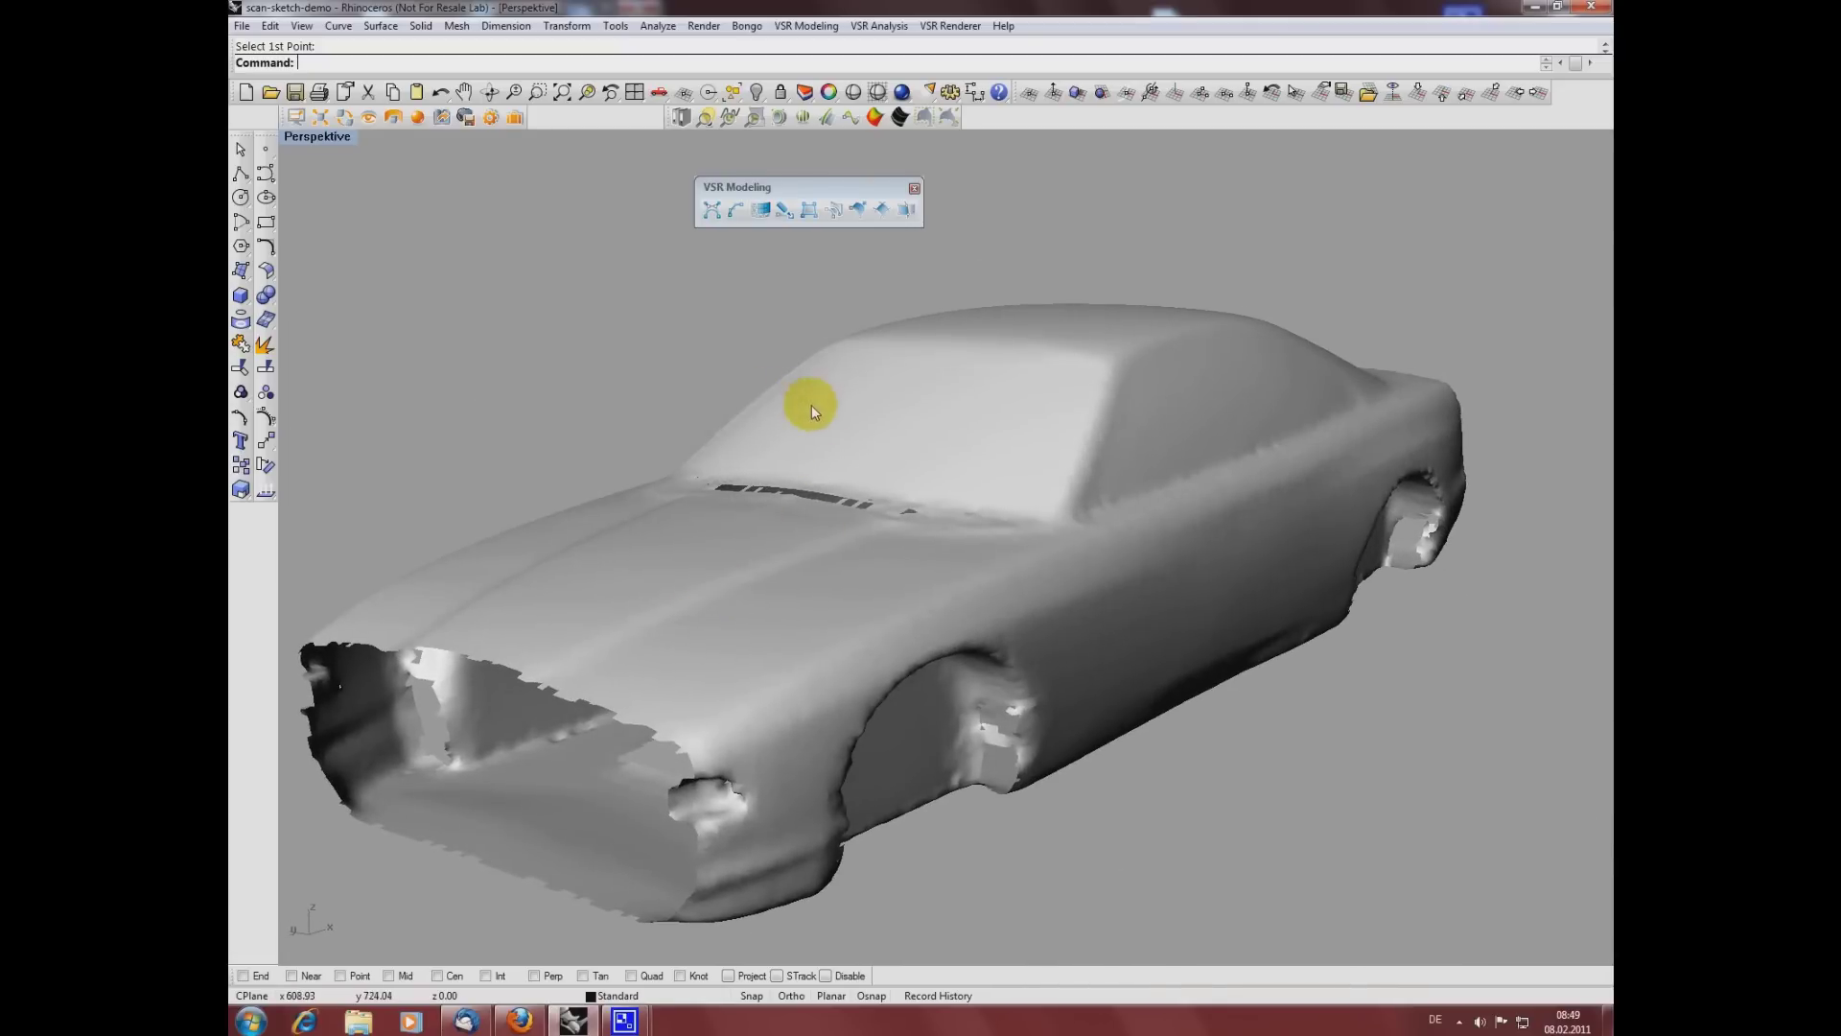
Step: Switch the Perspective viewport to the Left view
left_click(307, 146)
mouse_move(460, 367)
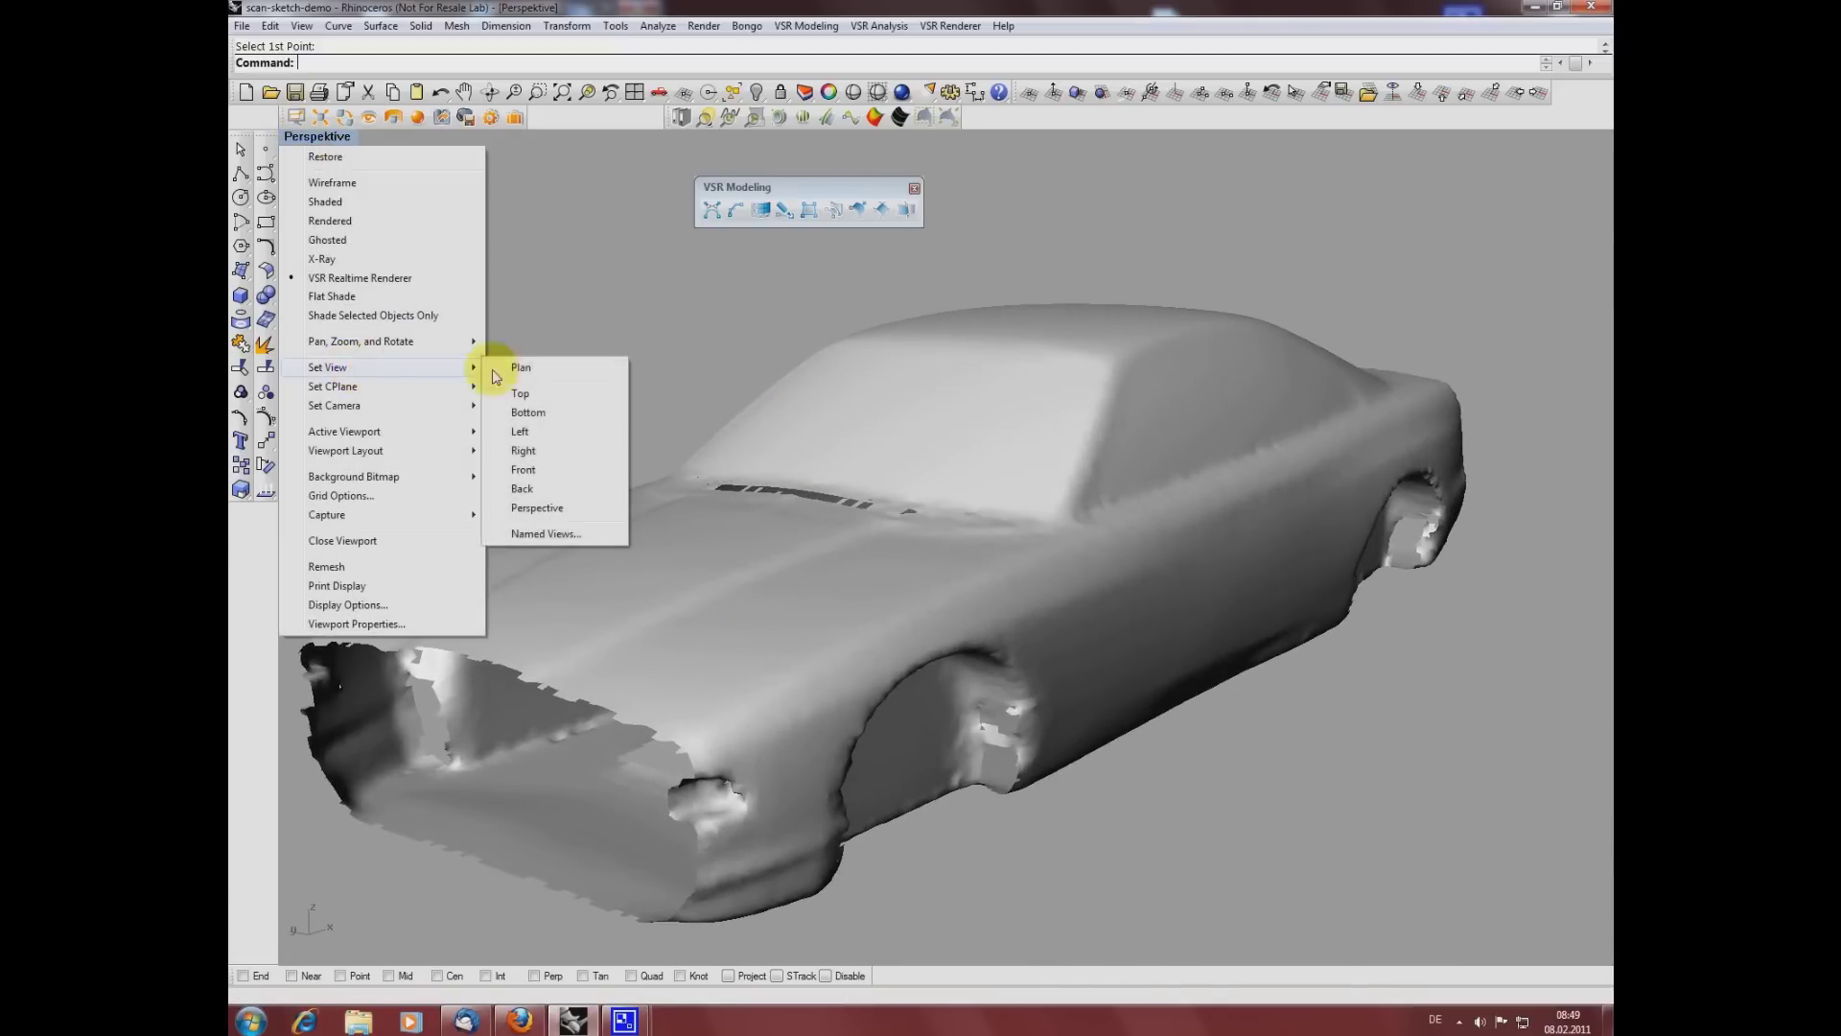
left_click(547, 430)
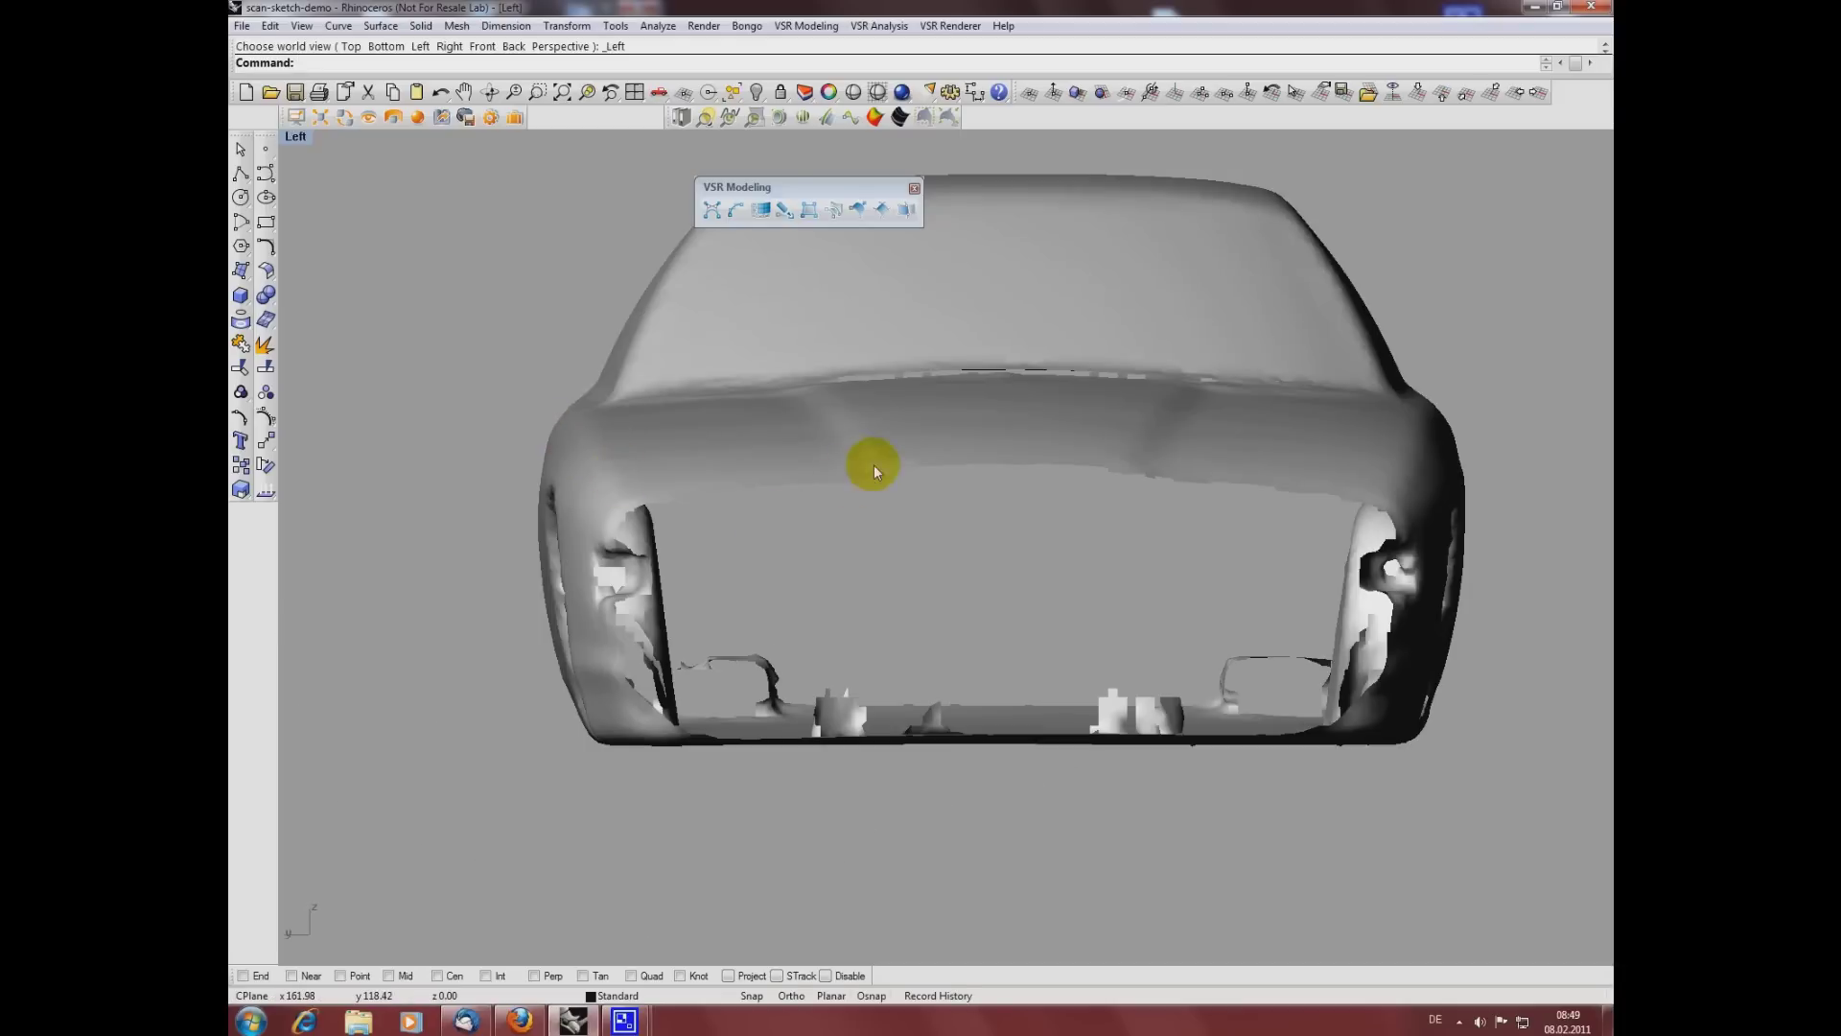
Step: Center the windshield and hood, then open Sketch Point by Point
right_click_drag(872, 464, 773, 707)
scroll(781, 698, "up", 5)
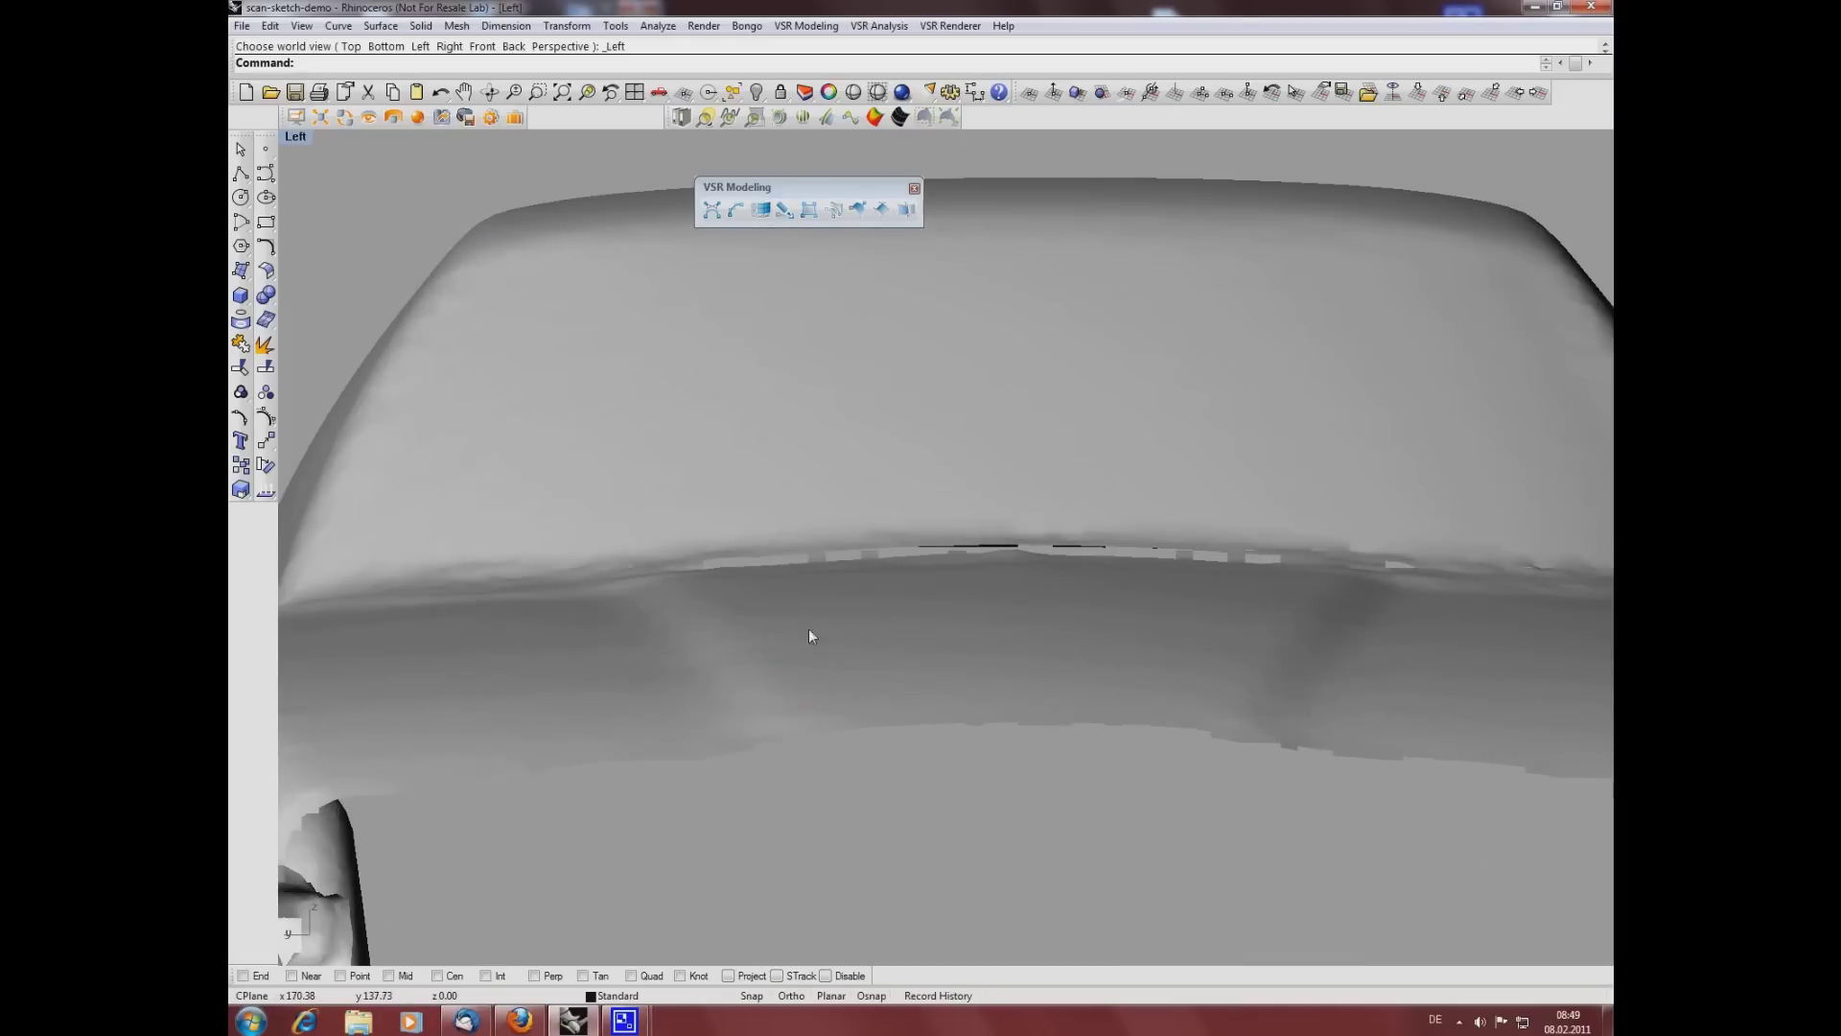
scroll(786, 662, "down", 4)
right_click_drag(768, 699, 773, 654)
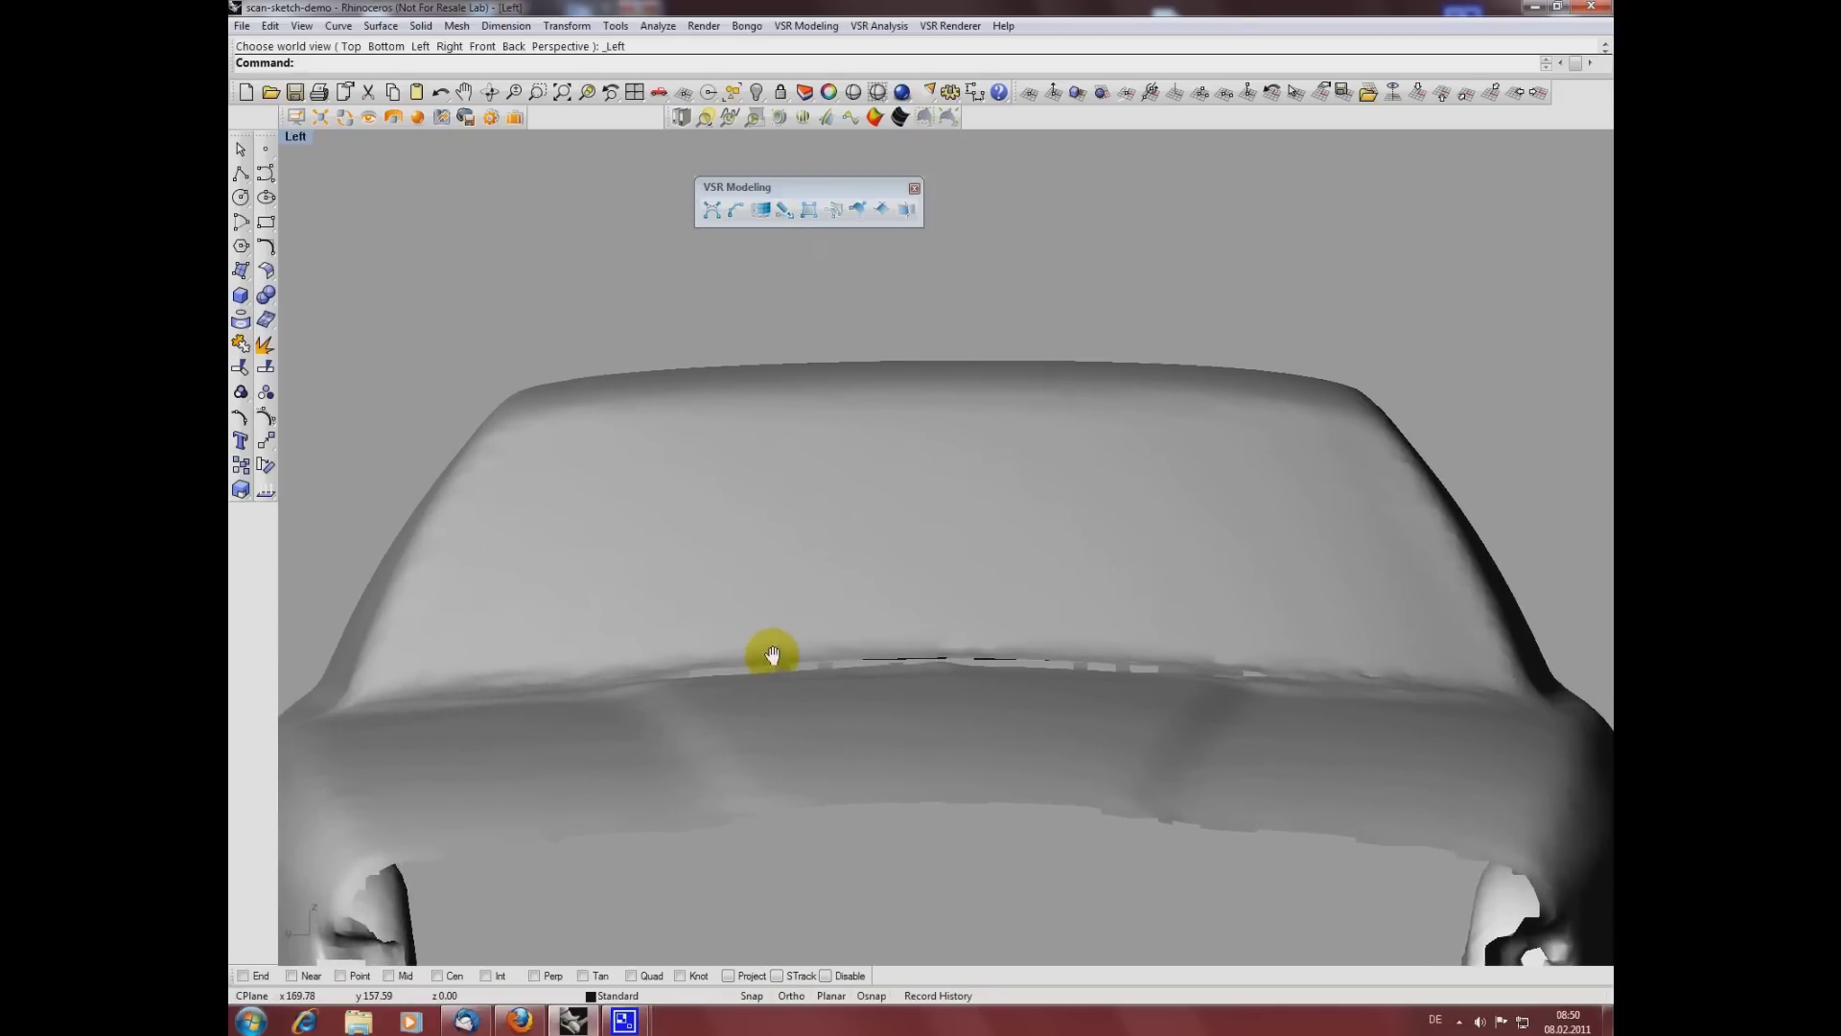
right_click(788, 213)
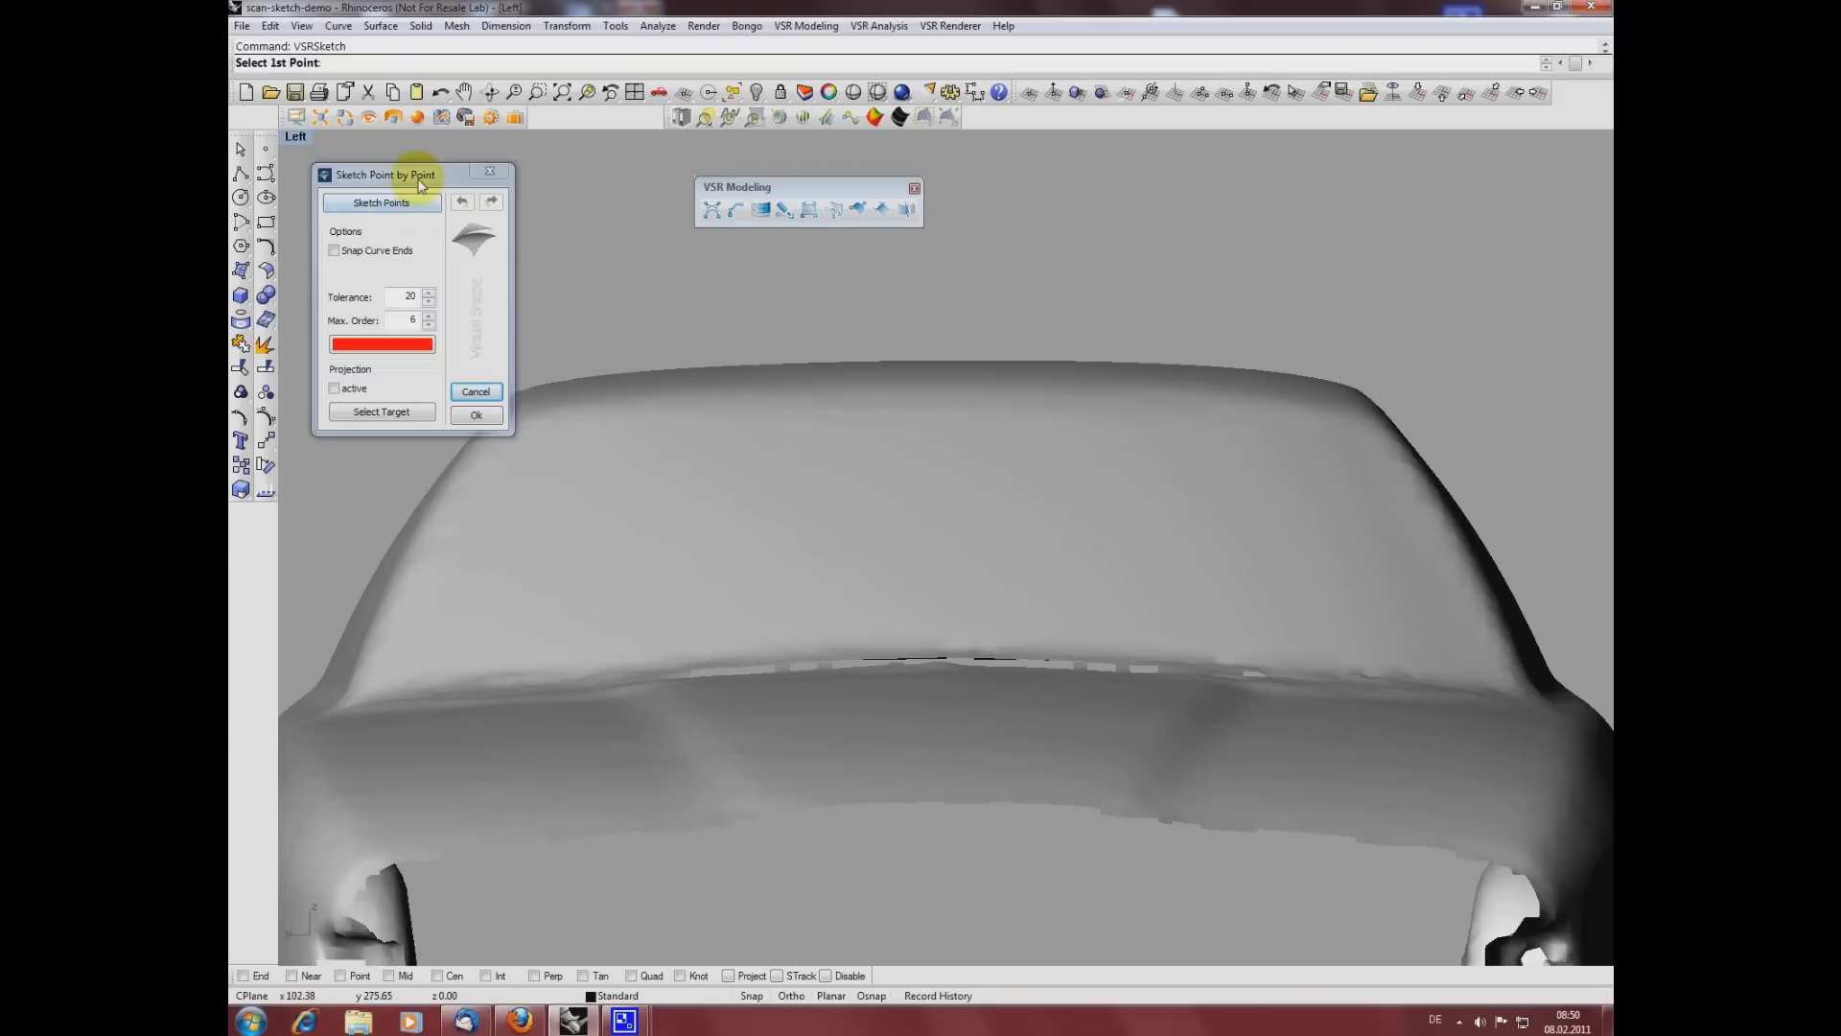
Step: Set the car scan mesh as projection target and place a point at the windshield's top left
left_click_drag(419, 185, 401, 179)
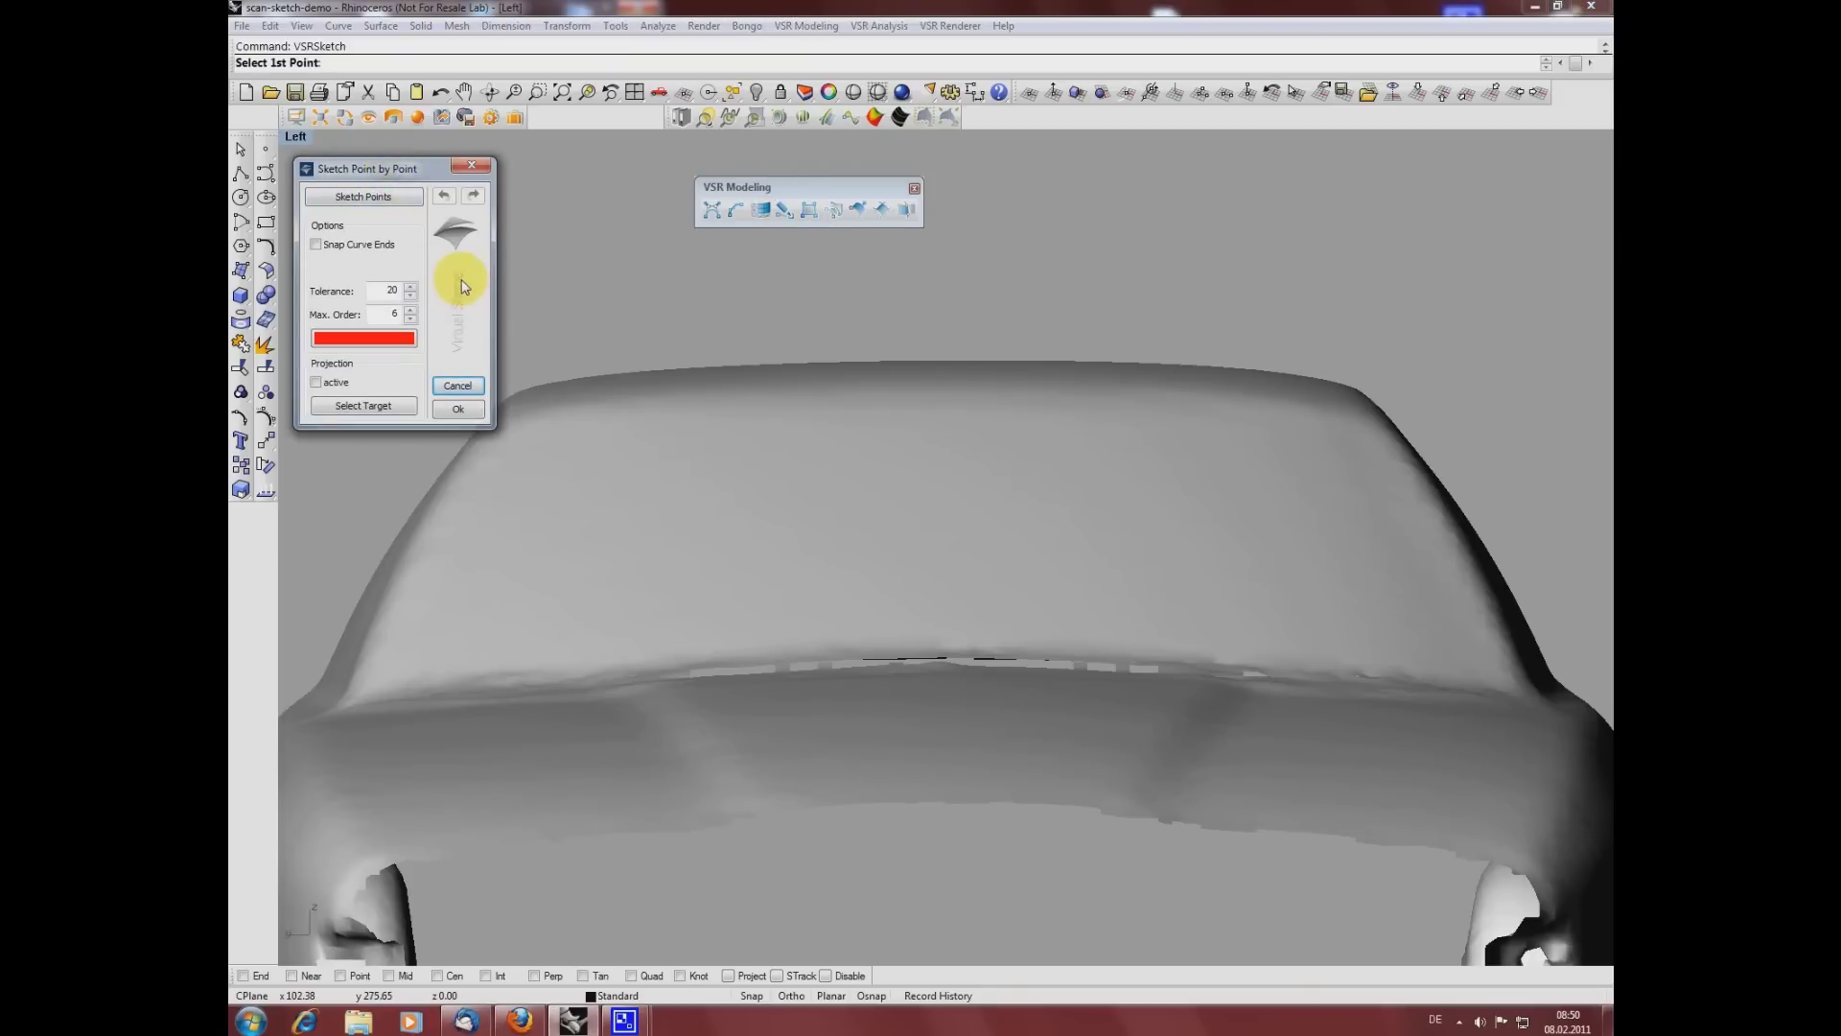
left_click(389, 410)
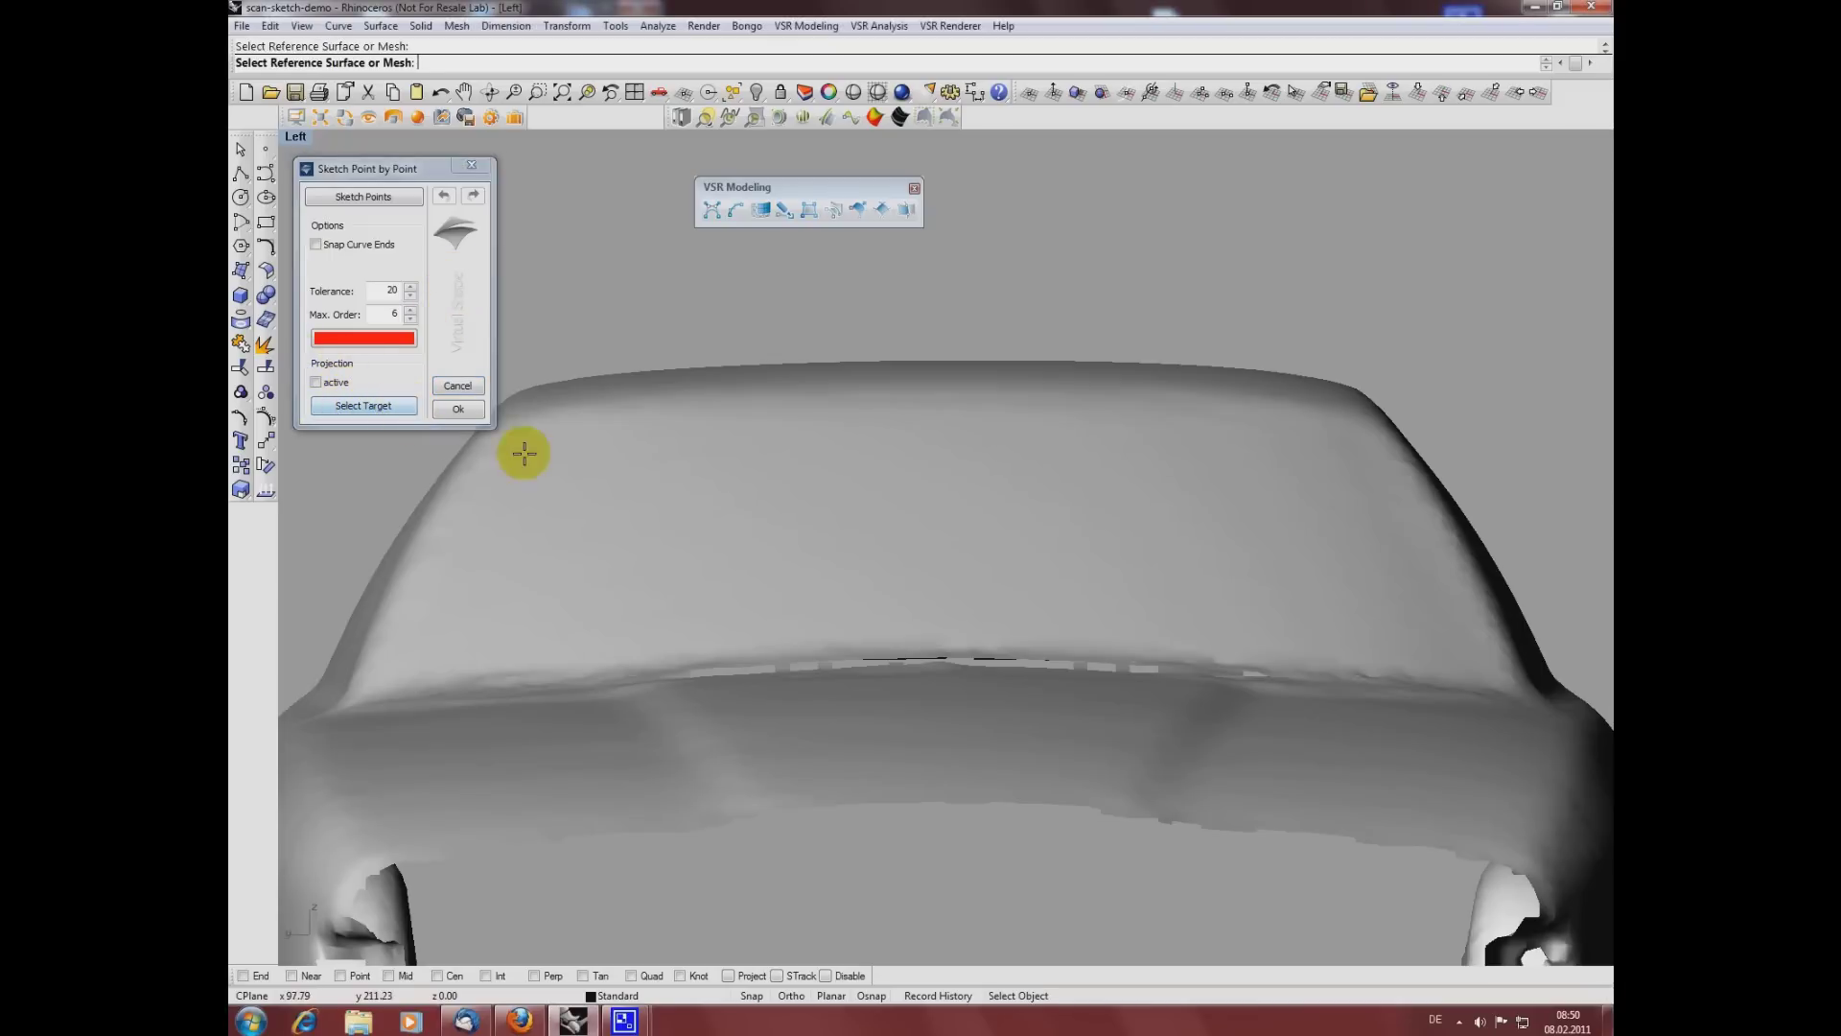
left_click(815, 500)
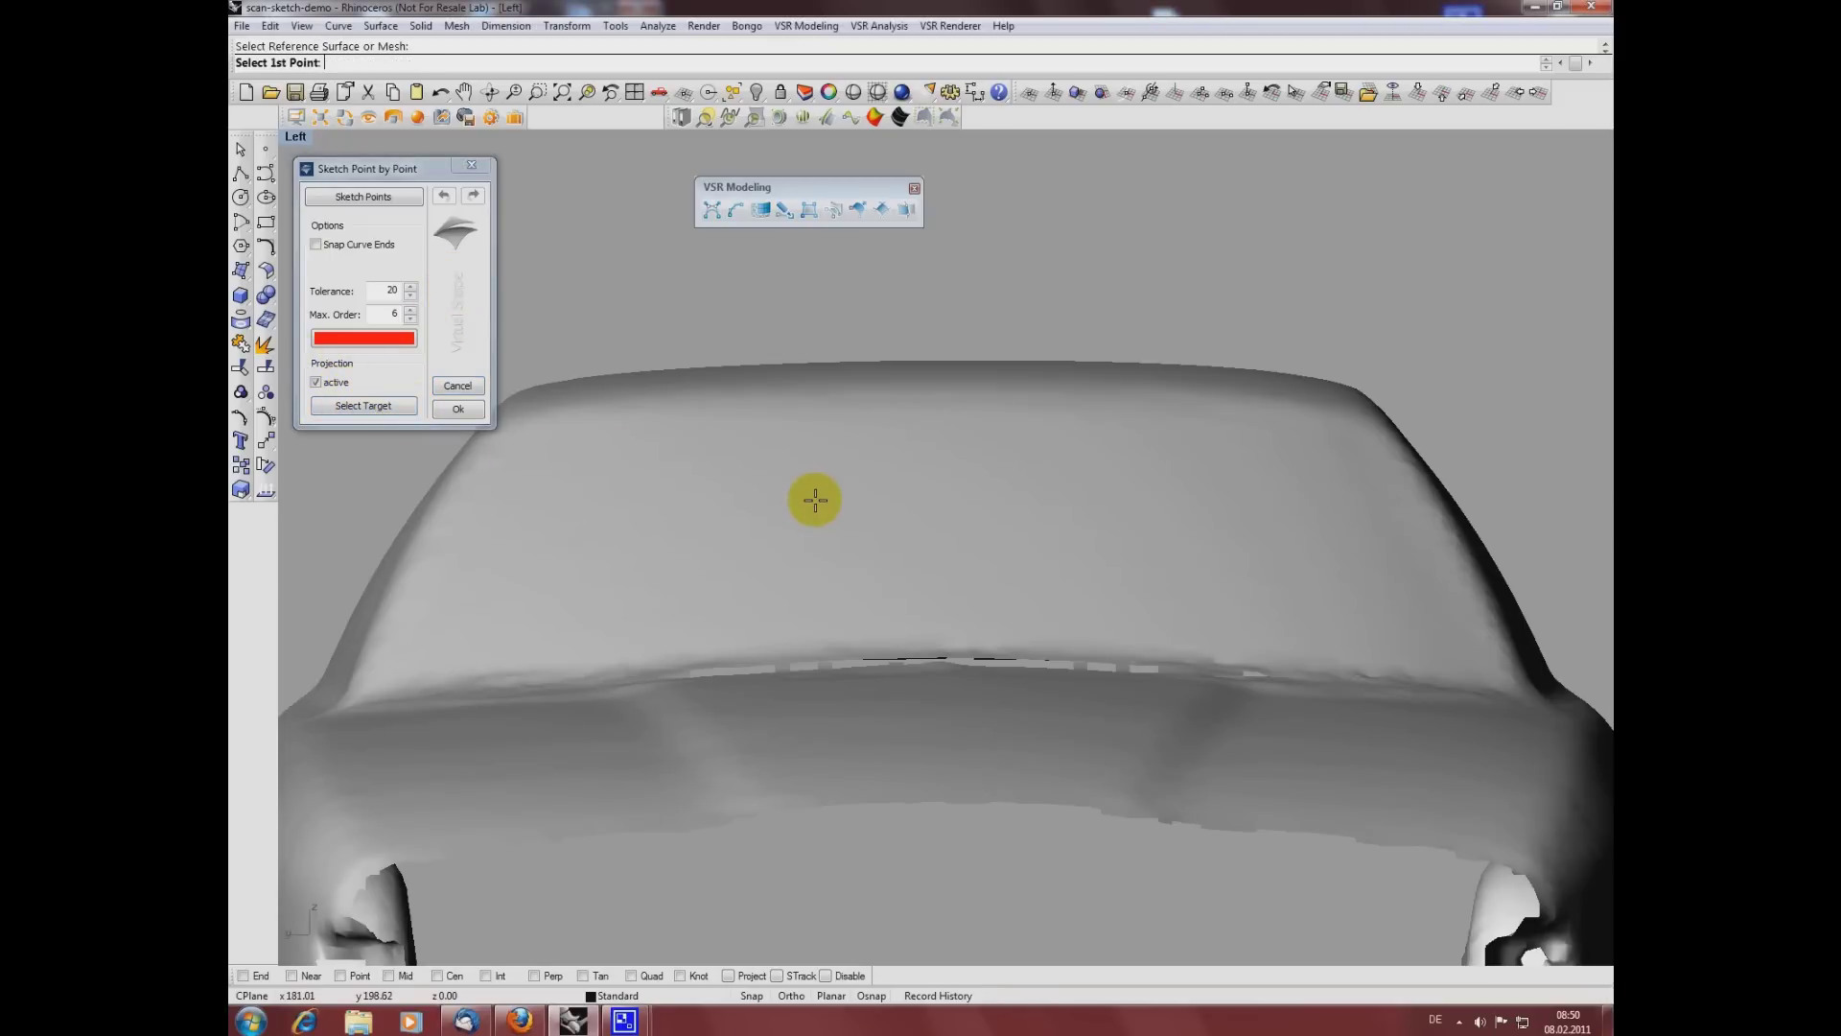
left_click(564, 441)
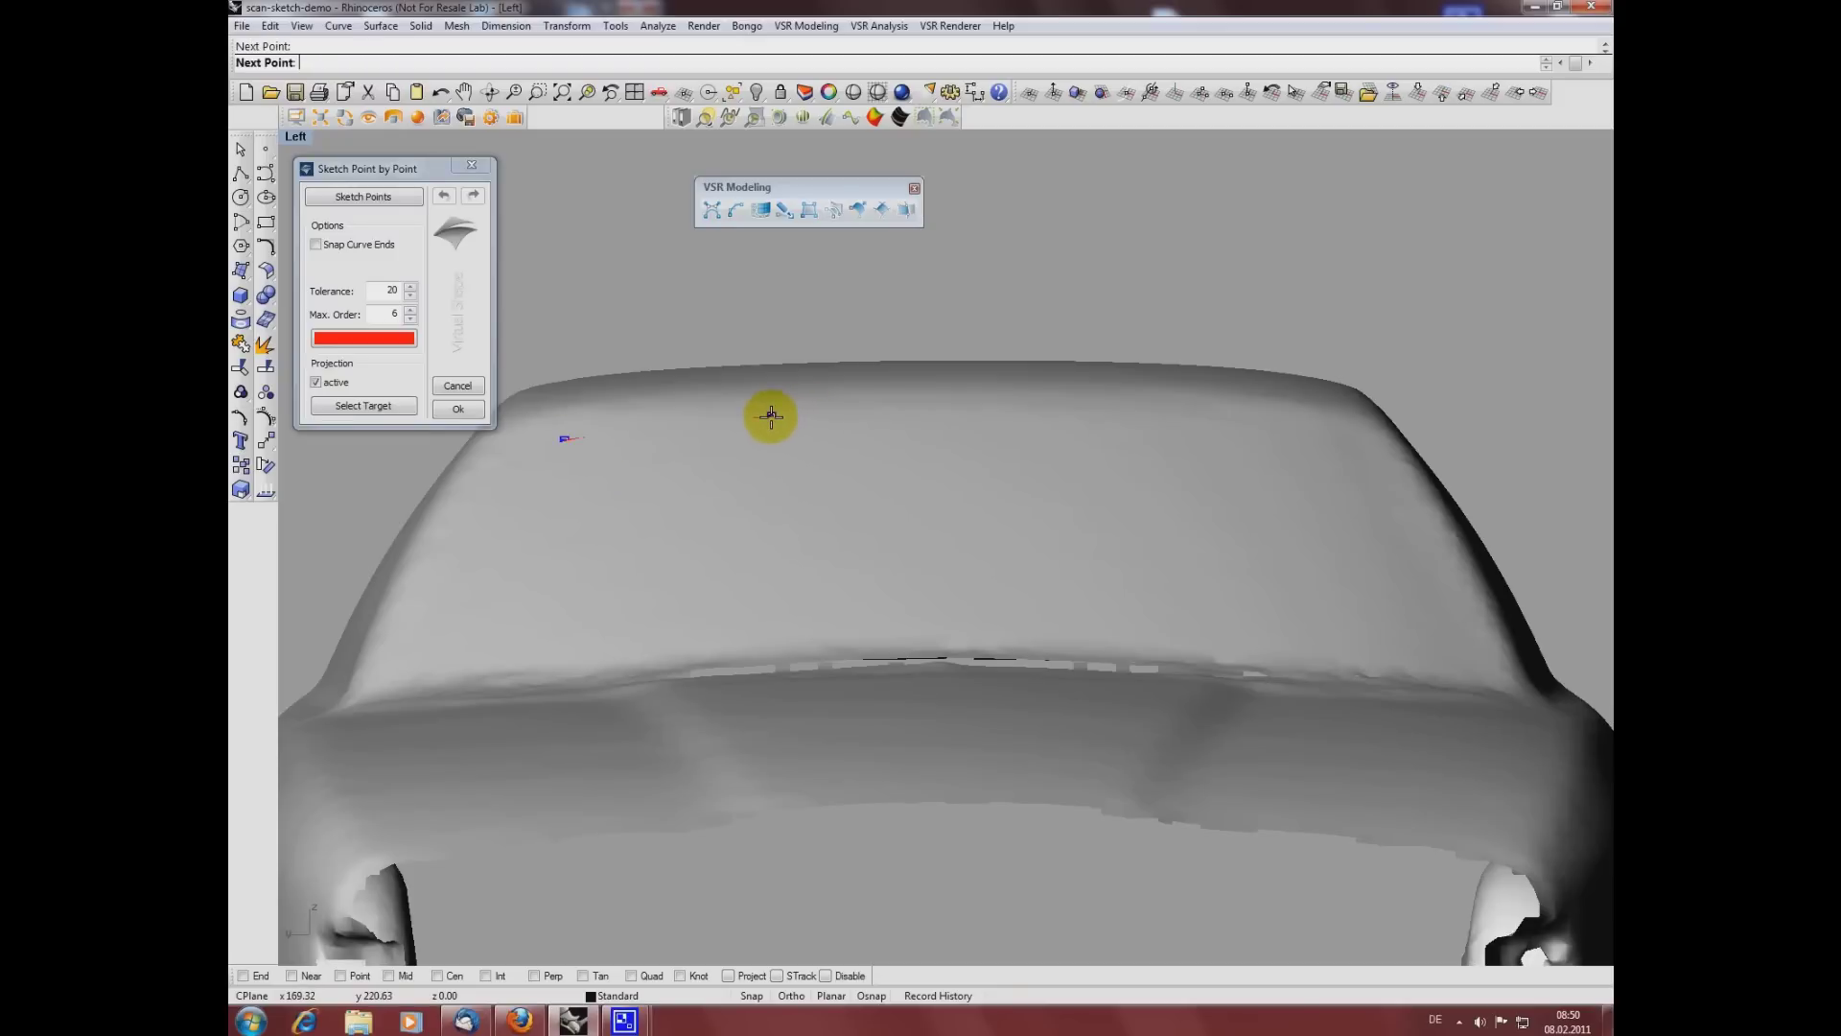
Step: Sketch the windshield's top edge curve across to the right and enable Snap Curve Ends
left_click(771, 416)
left_click(927, 414)
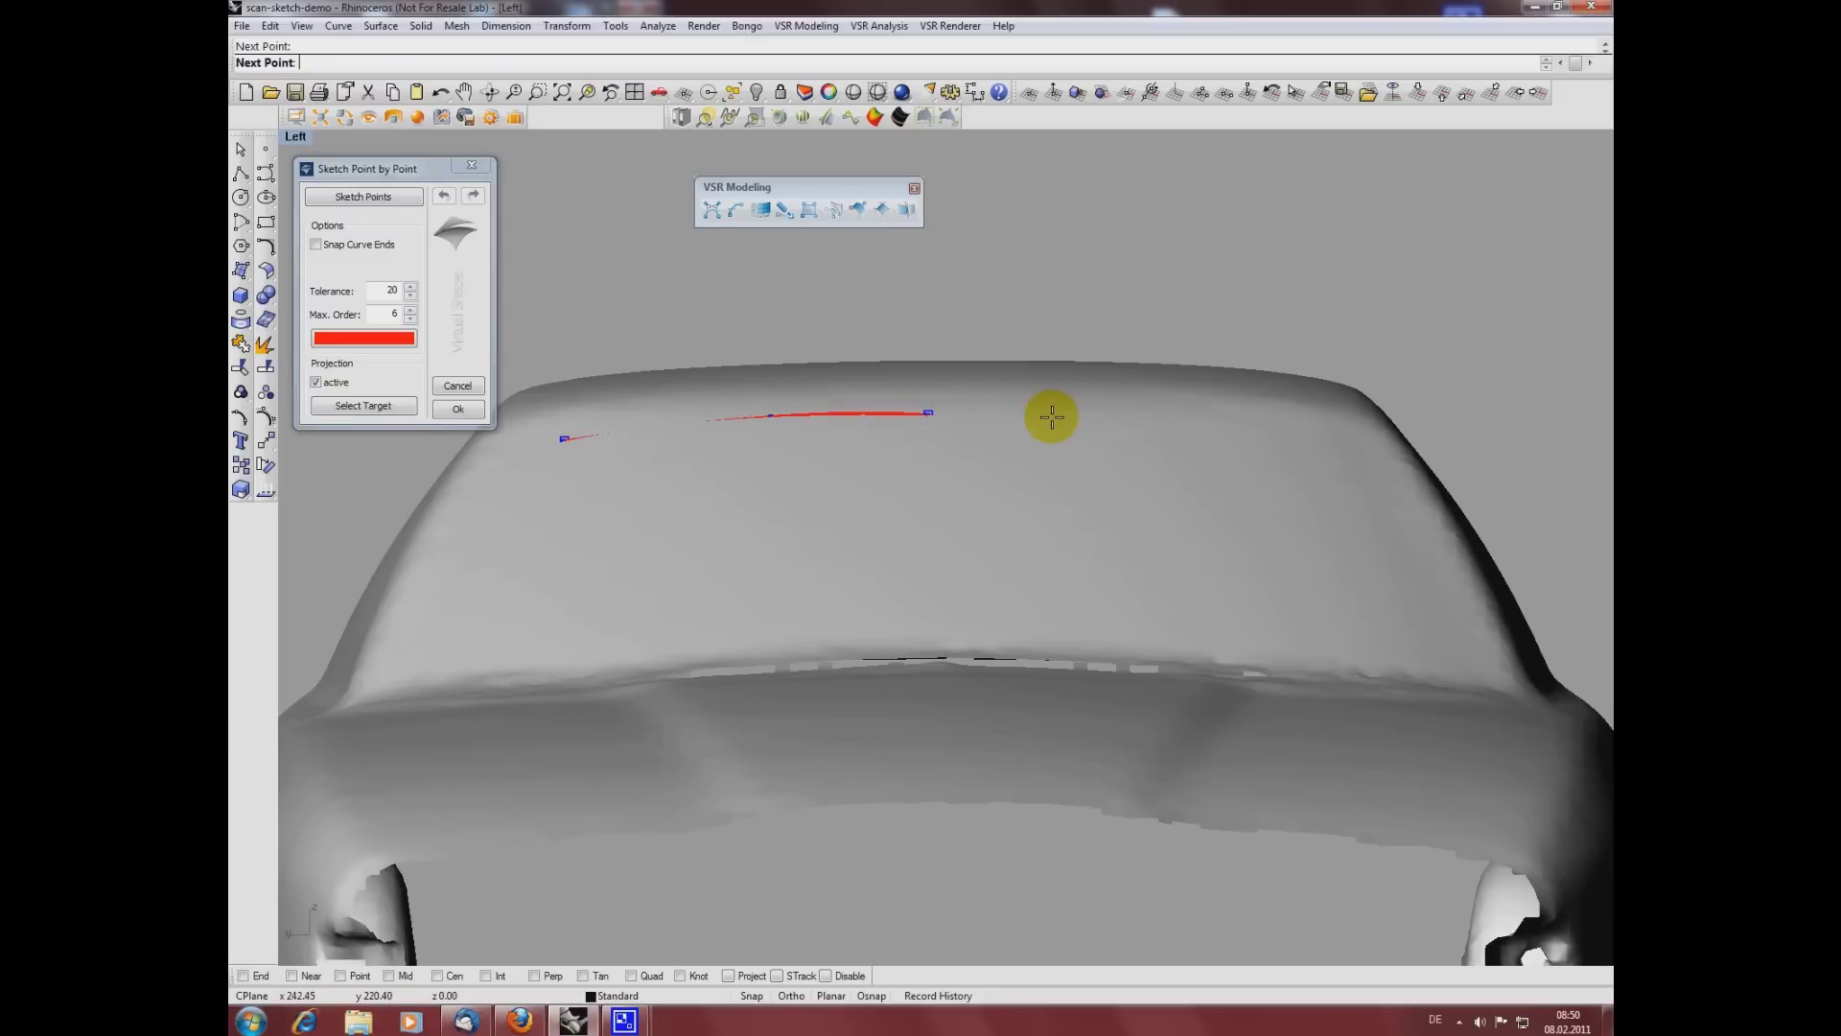
left_click(1101, 417)
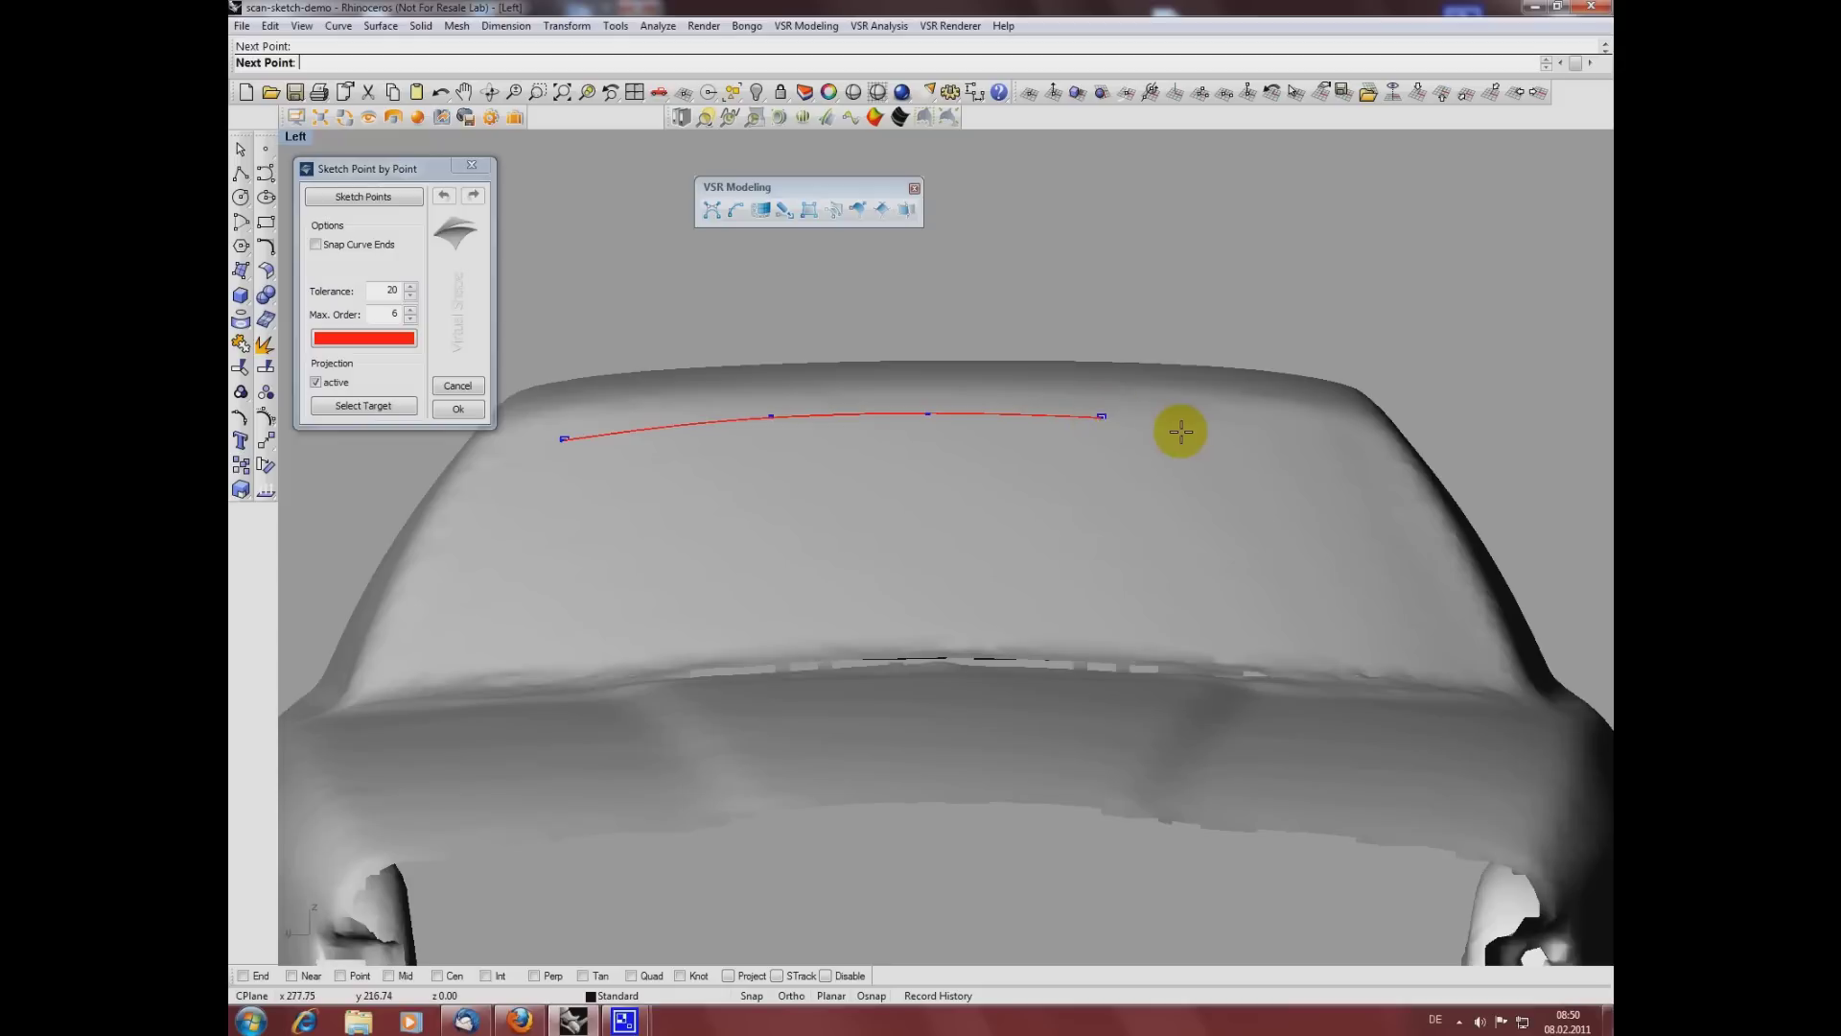
left_click(1314, 433)
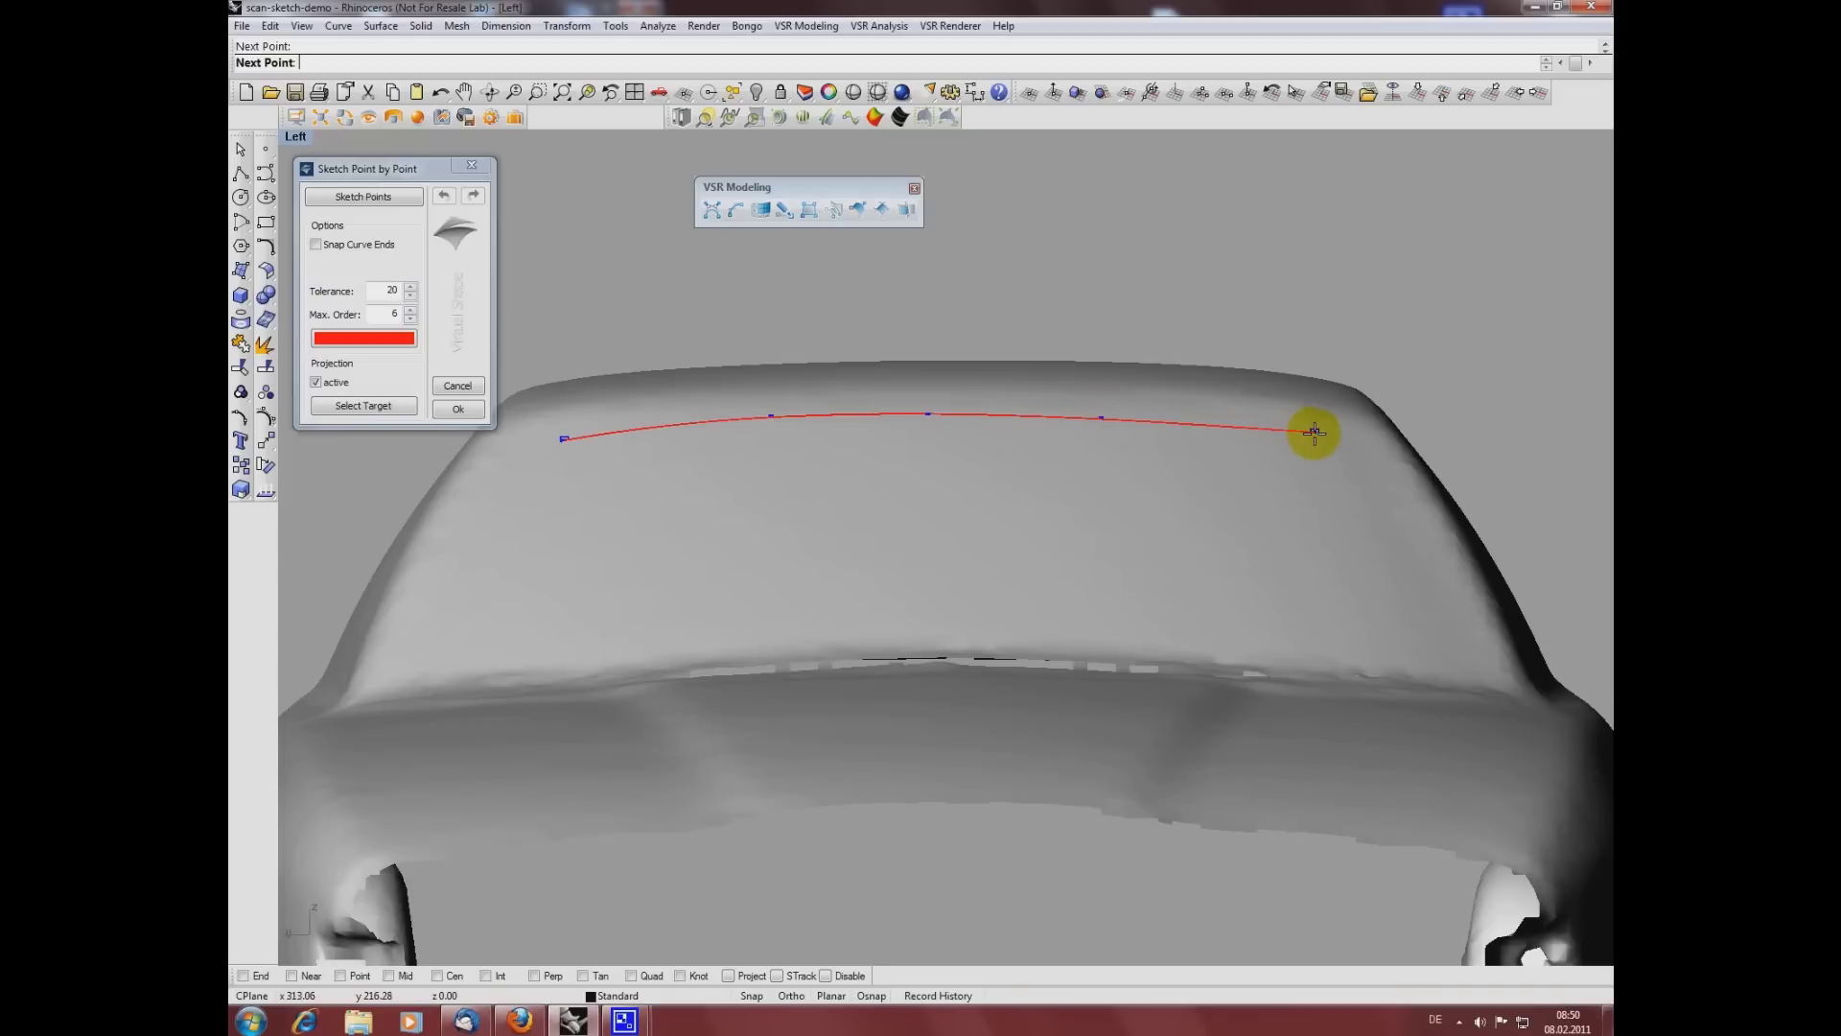
right_click(1145, 451)
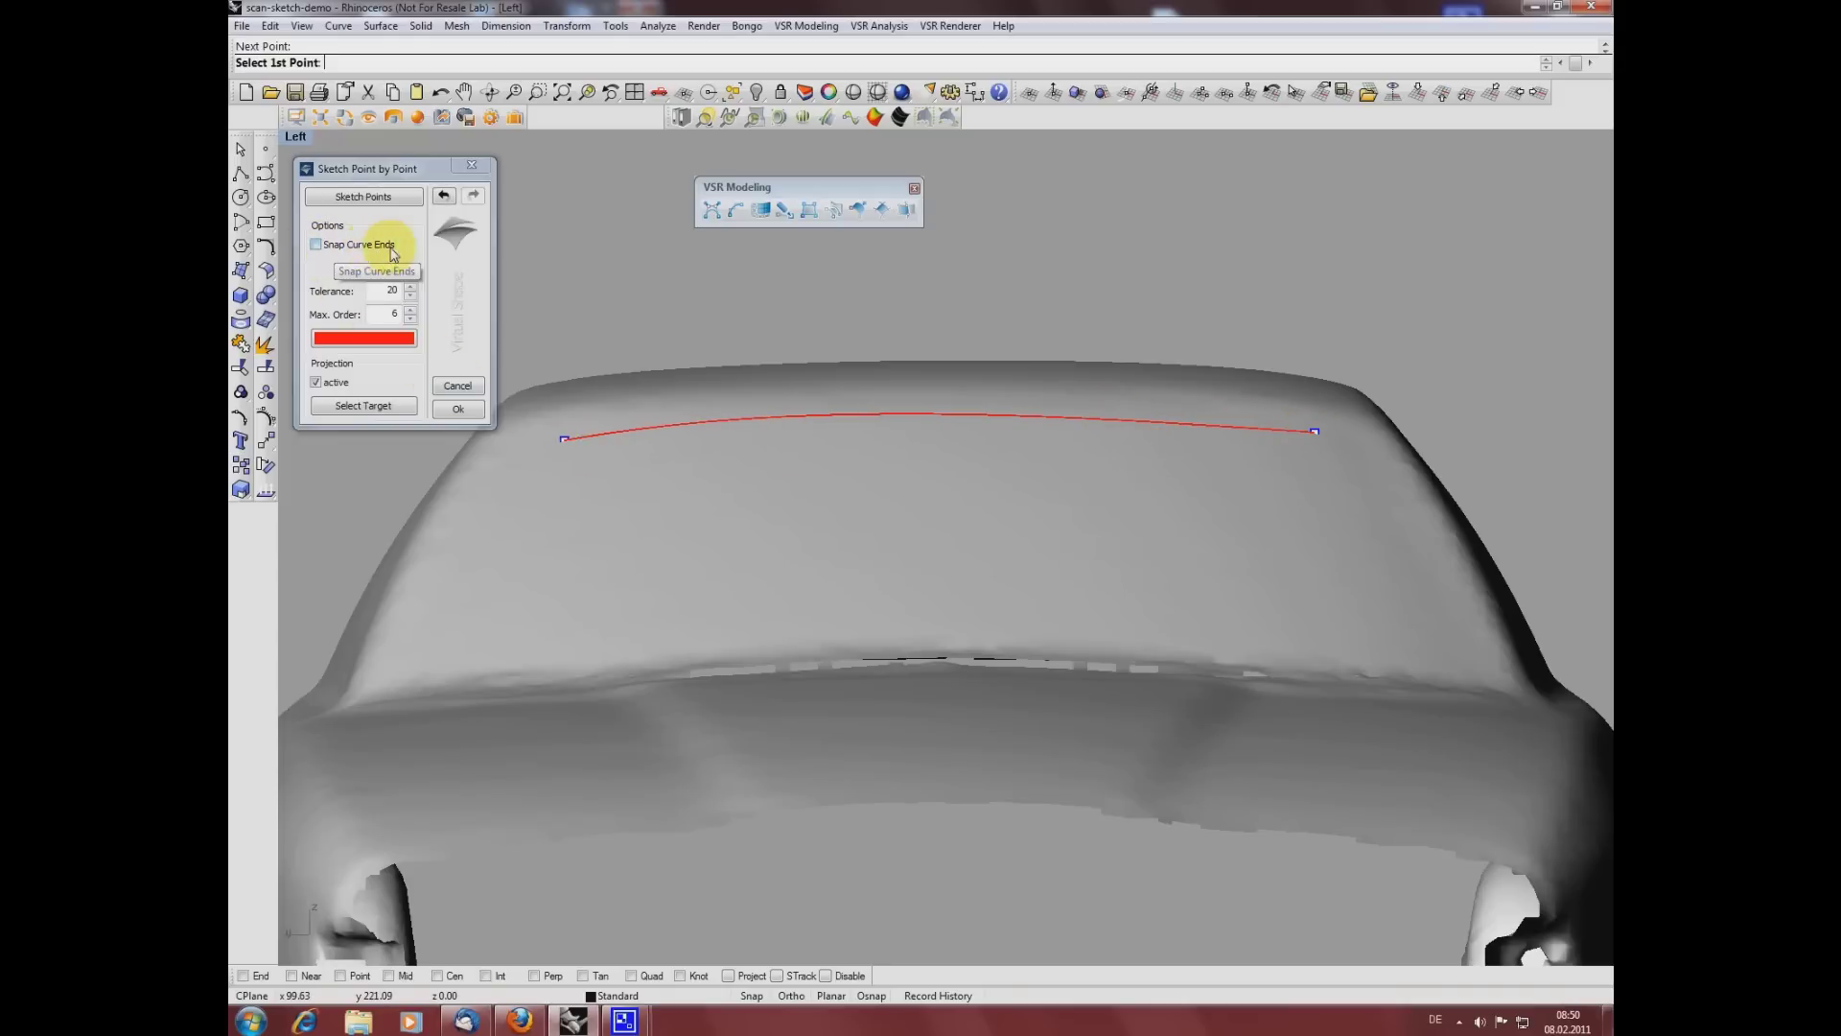
left_click(316, 246)
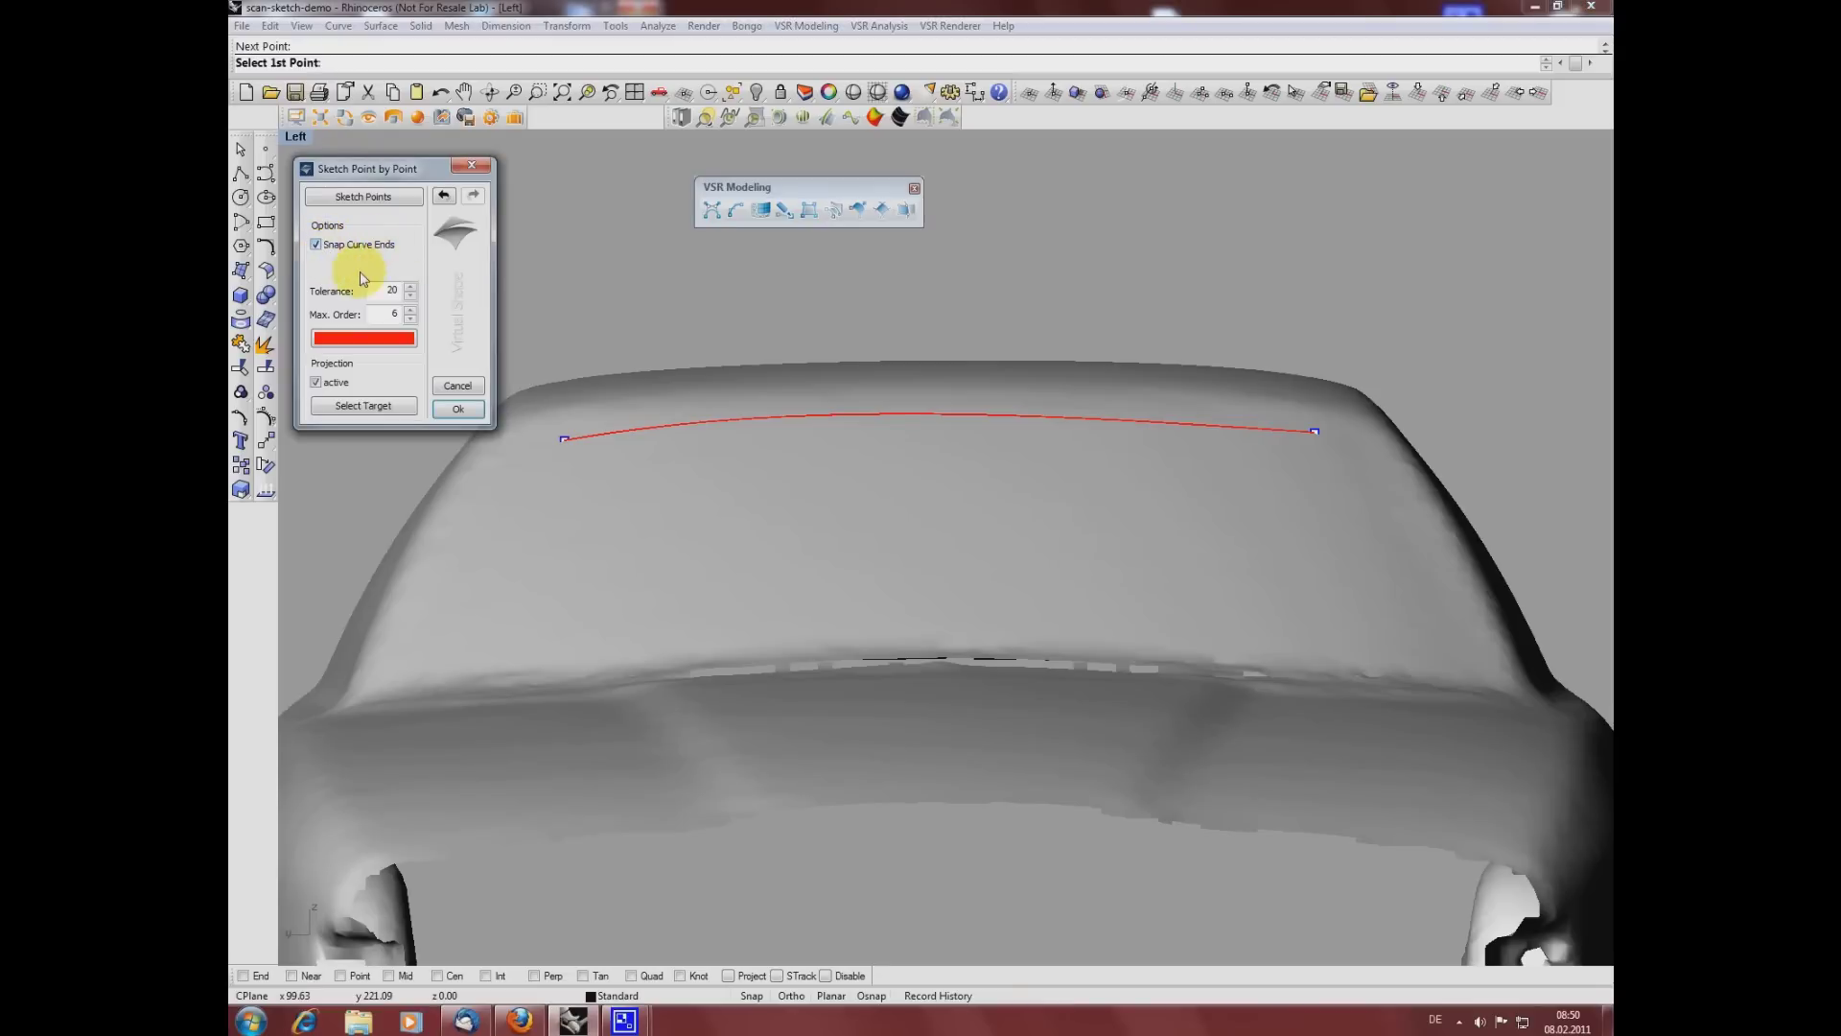
Step: Draw the right pillar curve from the top curve's right end to the lower right corner
left_click(1316, 433)
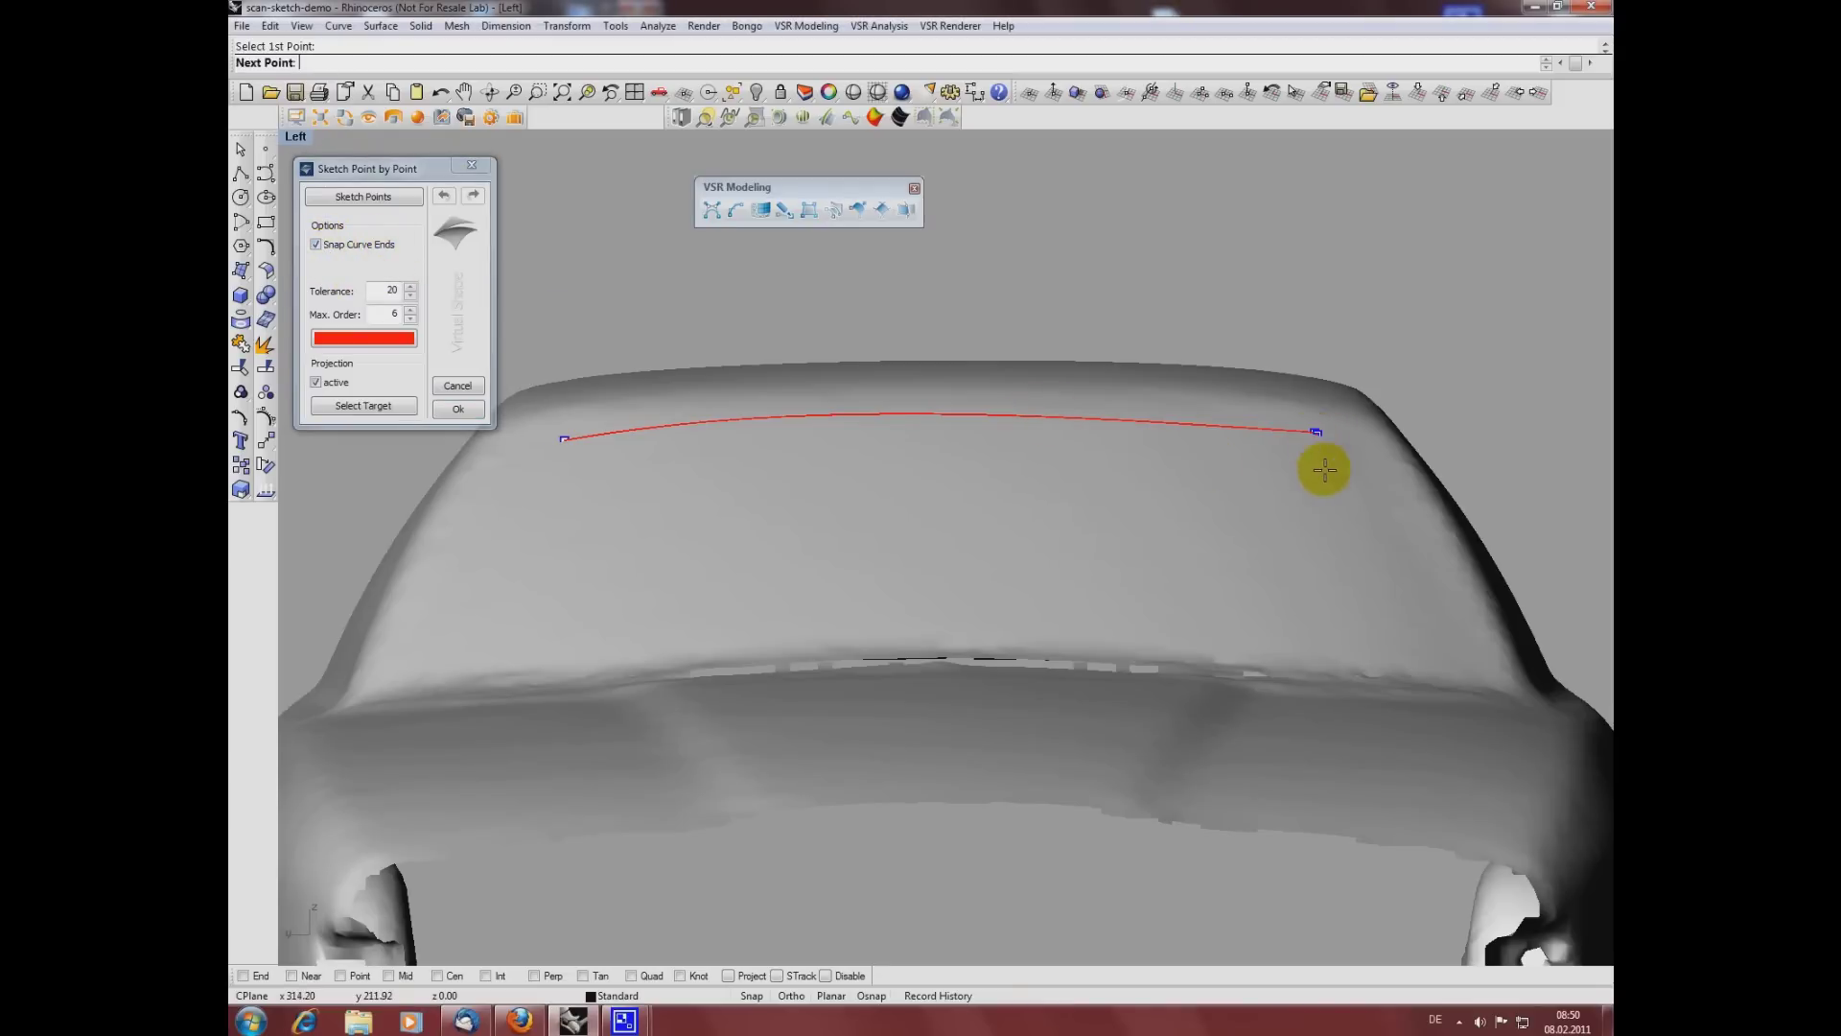
left_click(1383, 532)
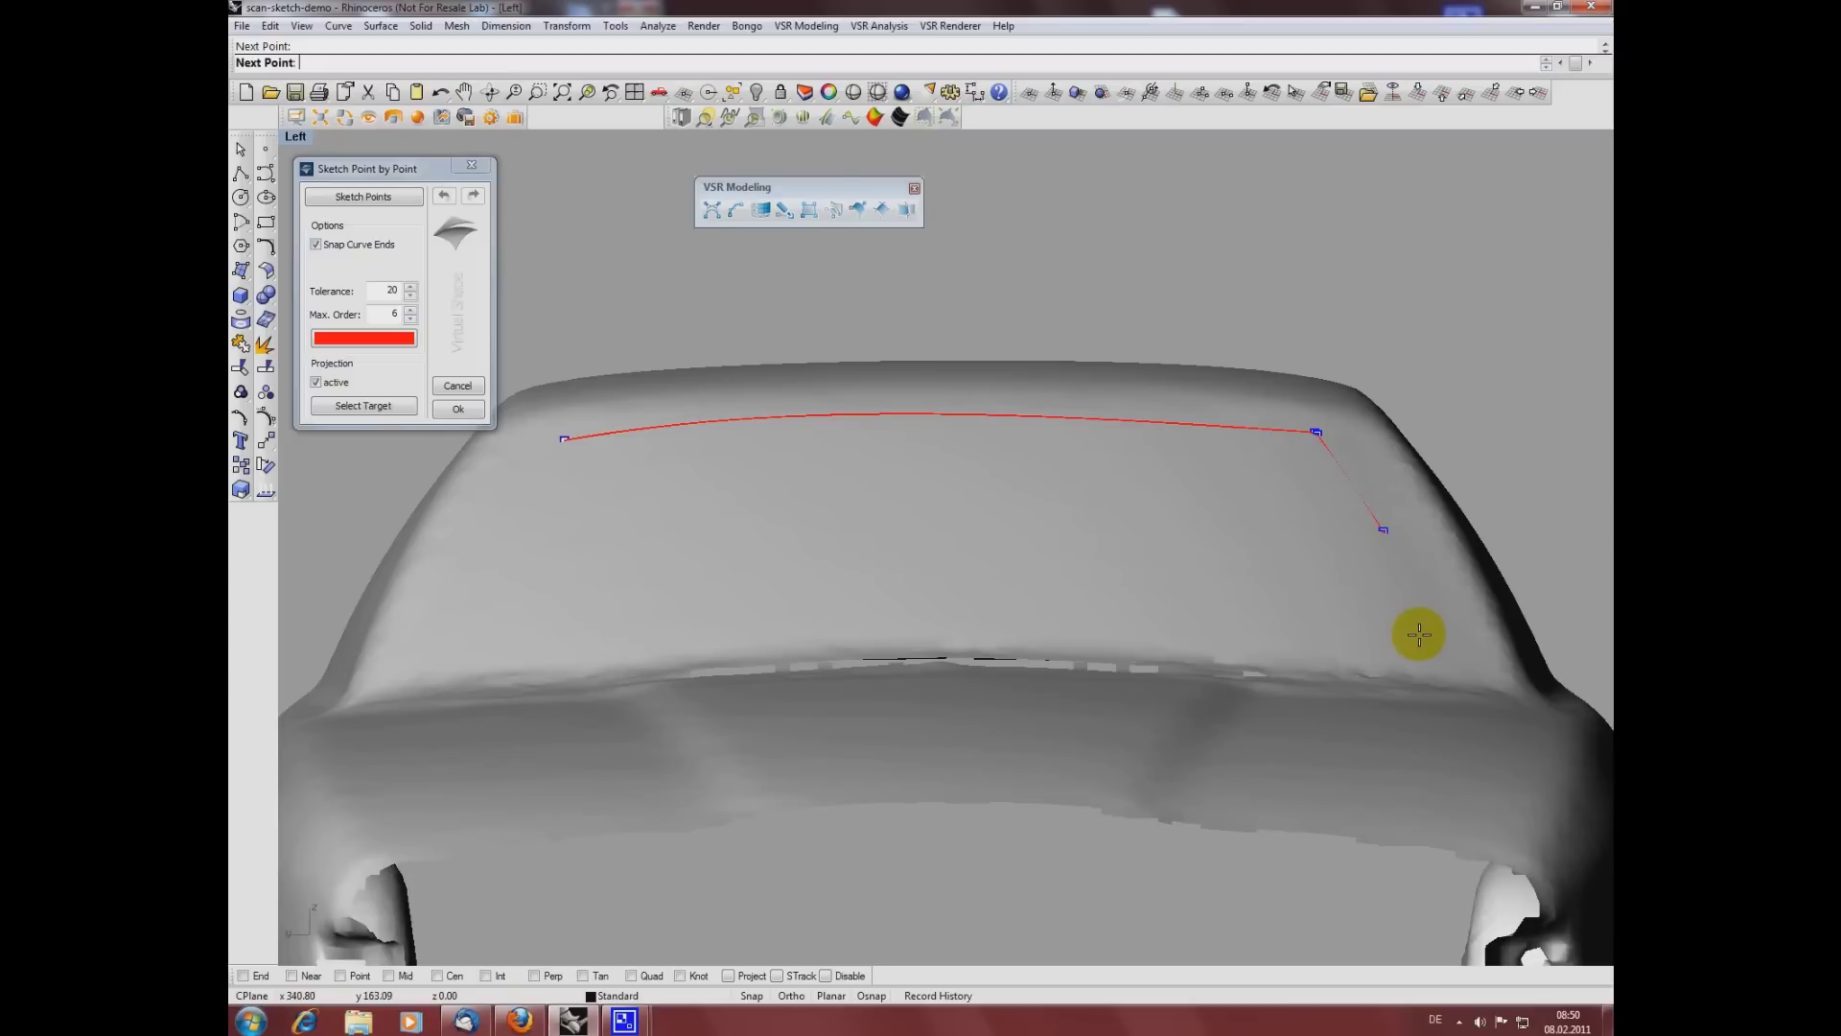
left_click(1428, 641)
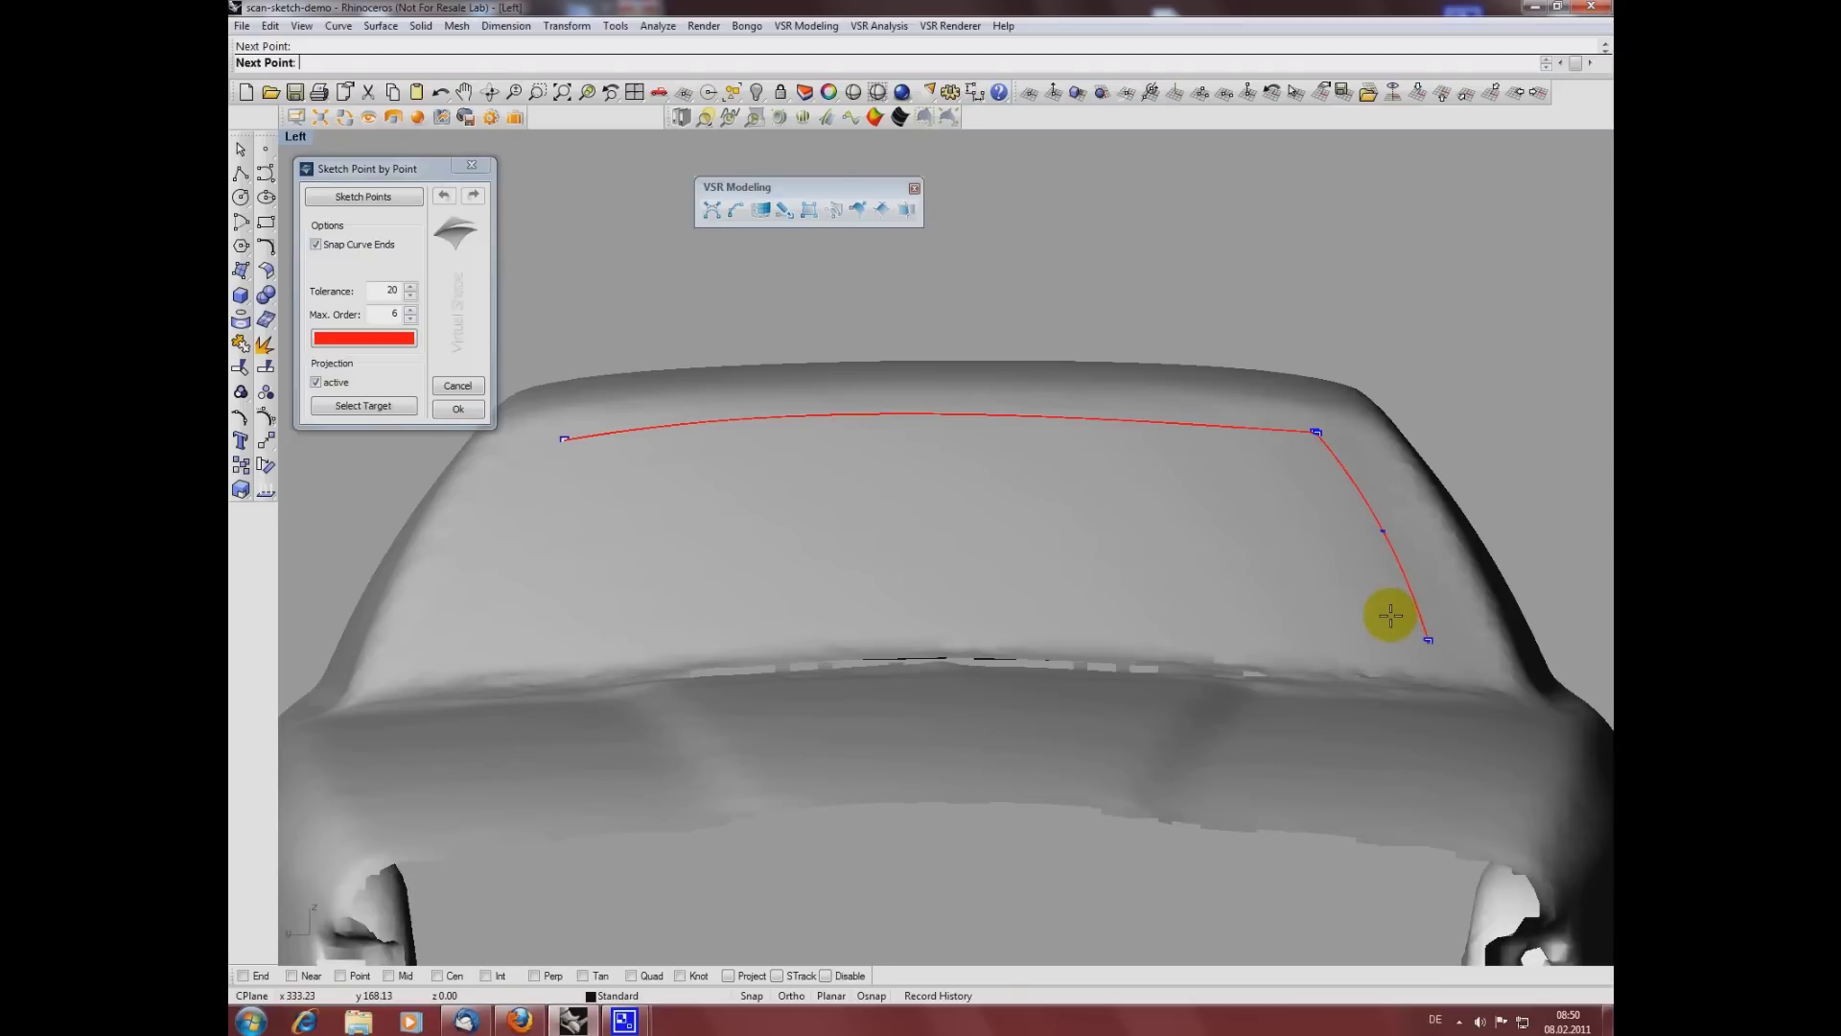
key("Return")
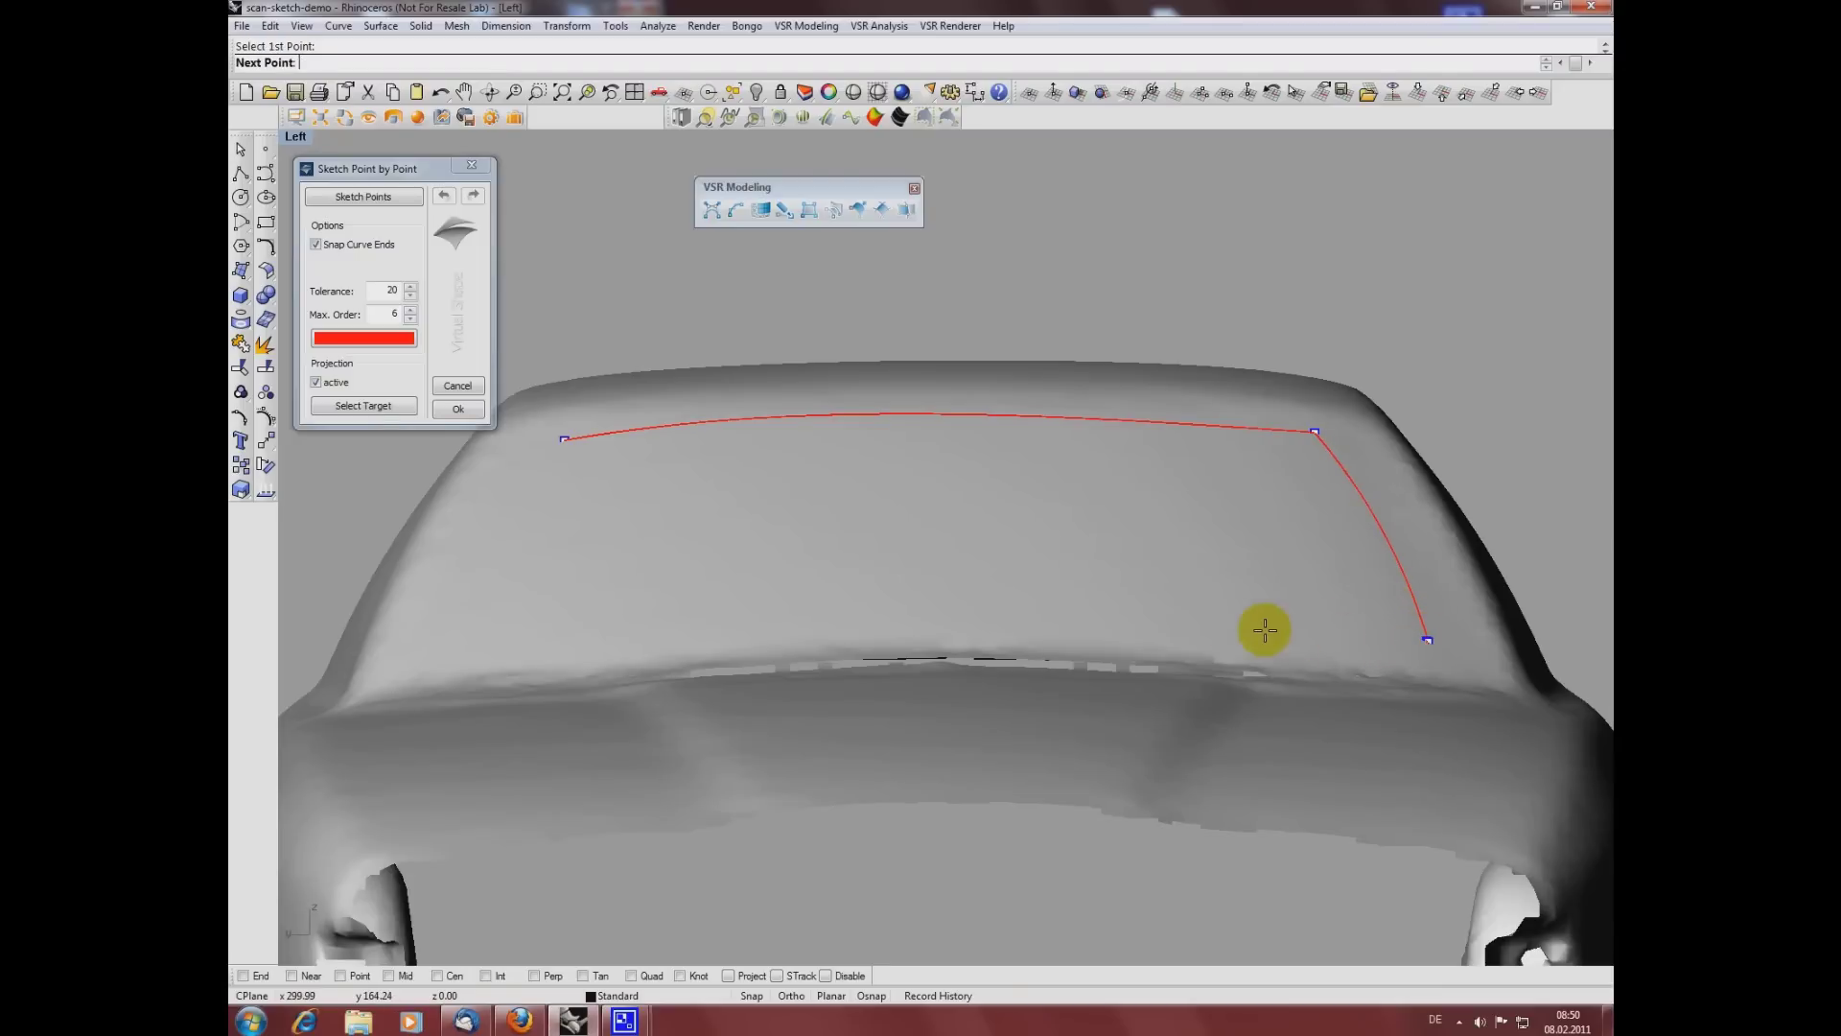
Step: Sketch the windshield's bottom edge curve from lower right to the left end
left_click(1221, 620)
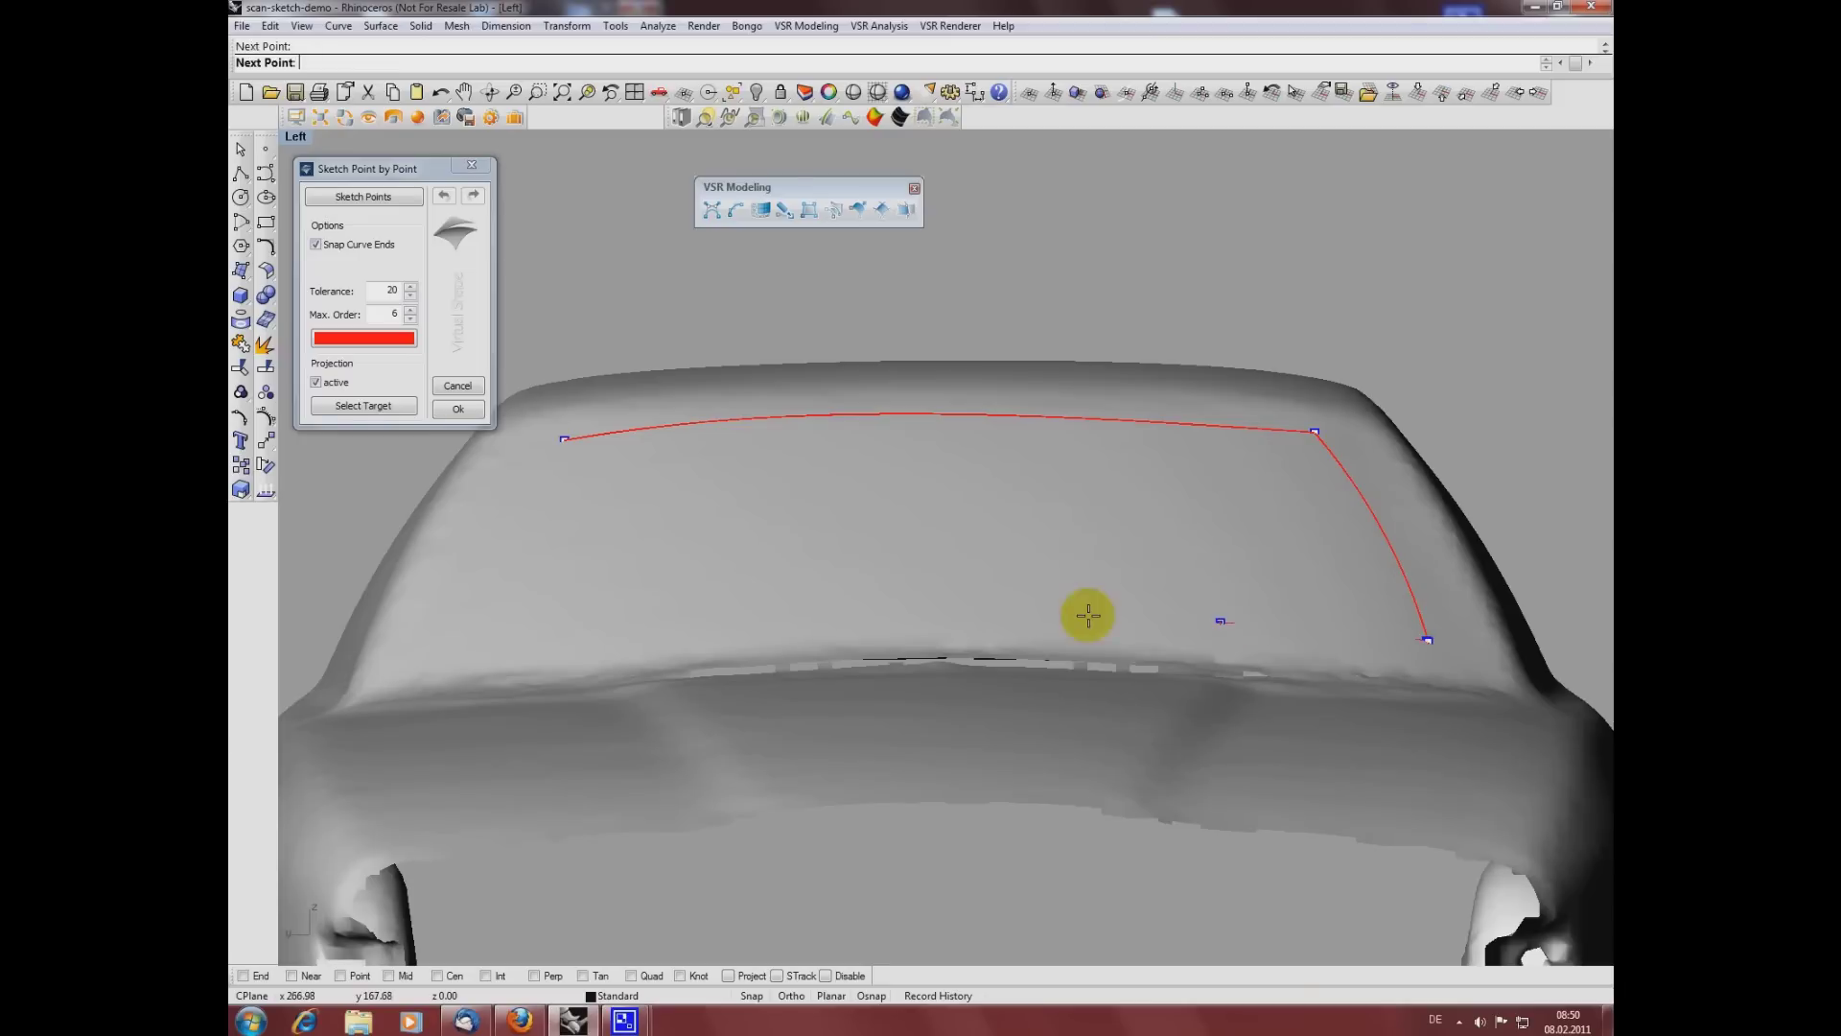
left_click(918, 609)
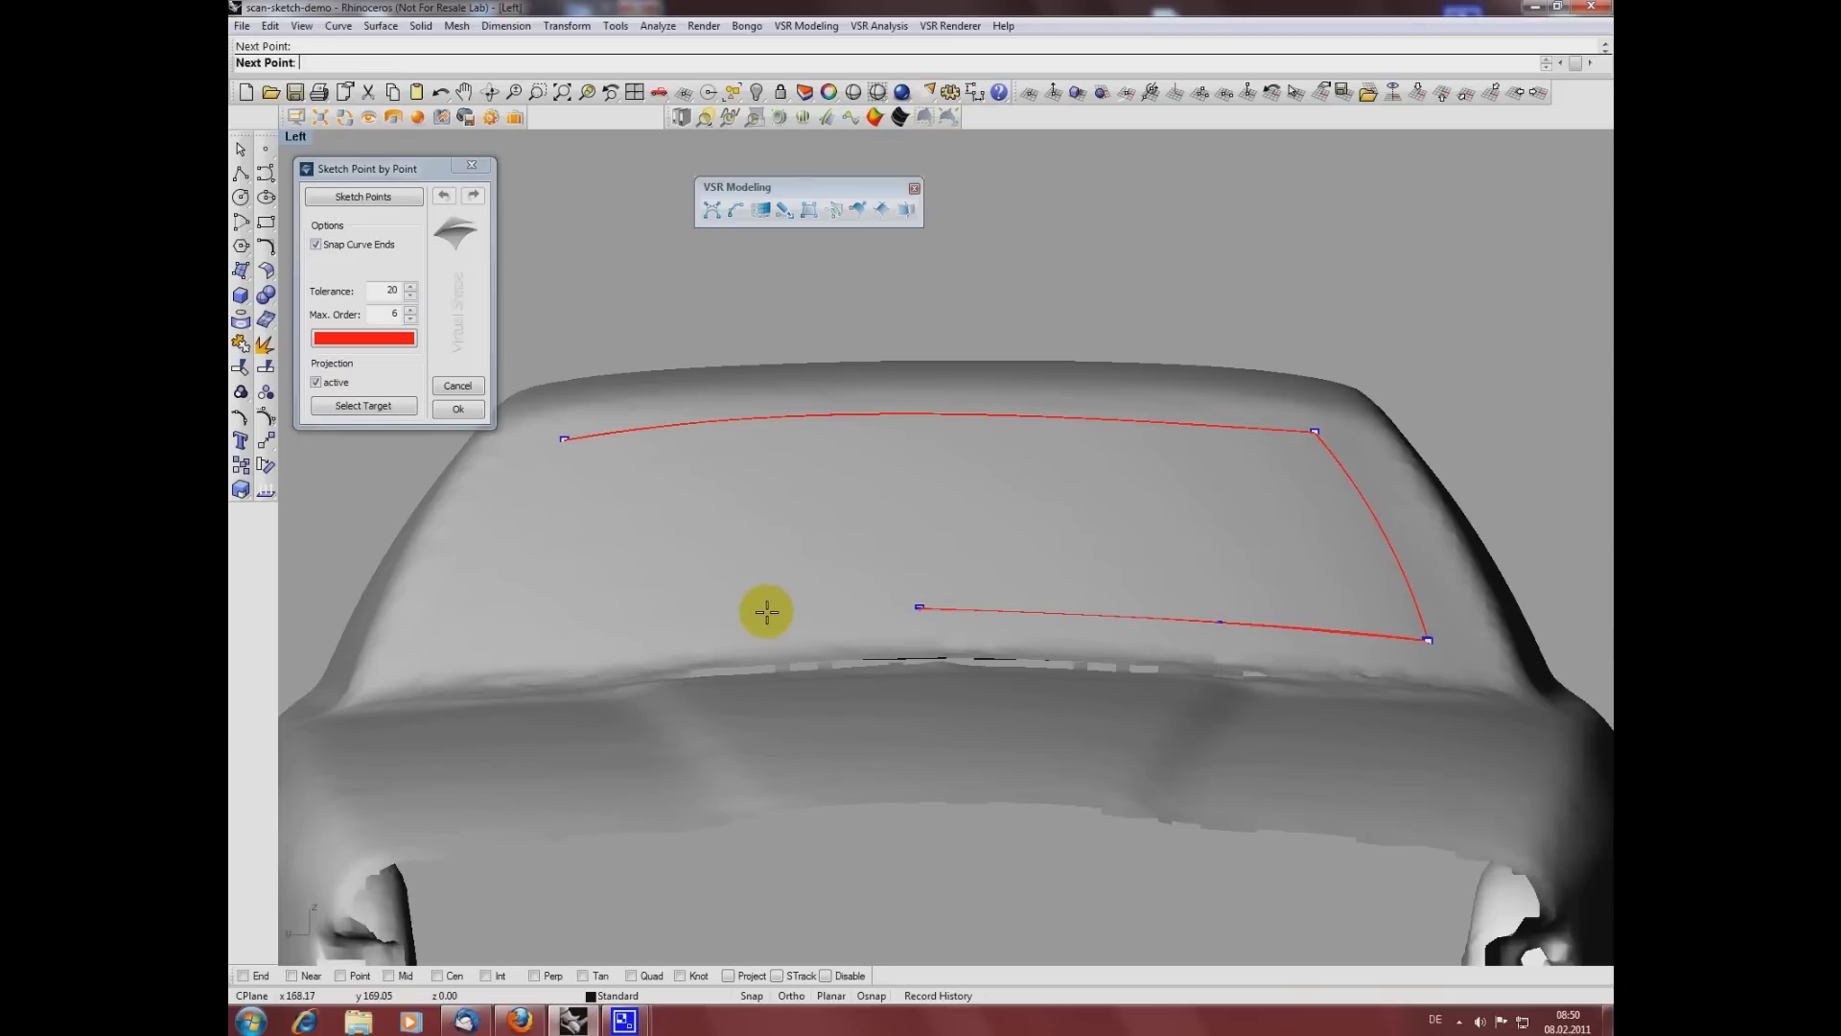
left_click(676, 616)
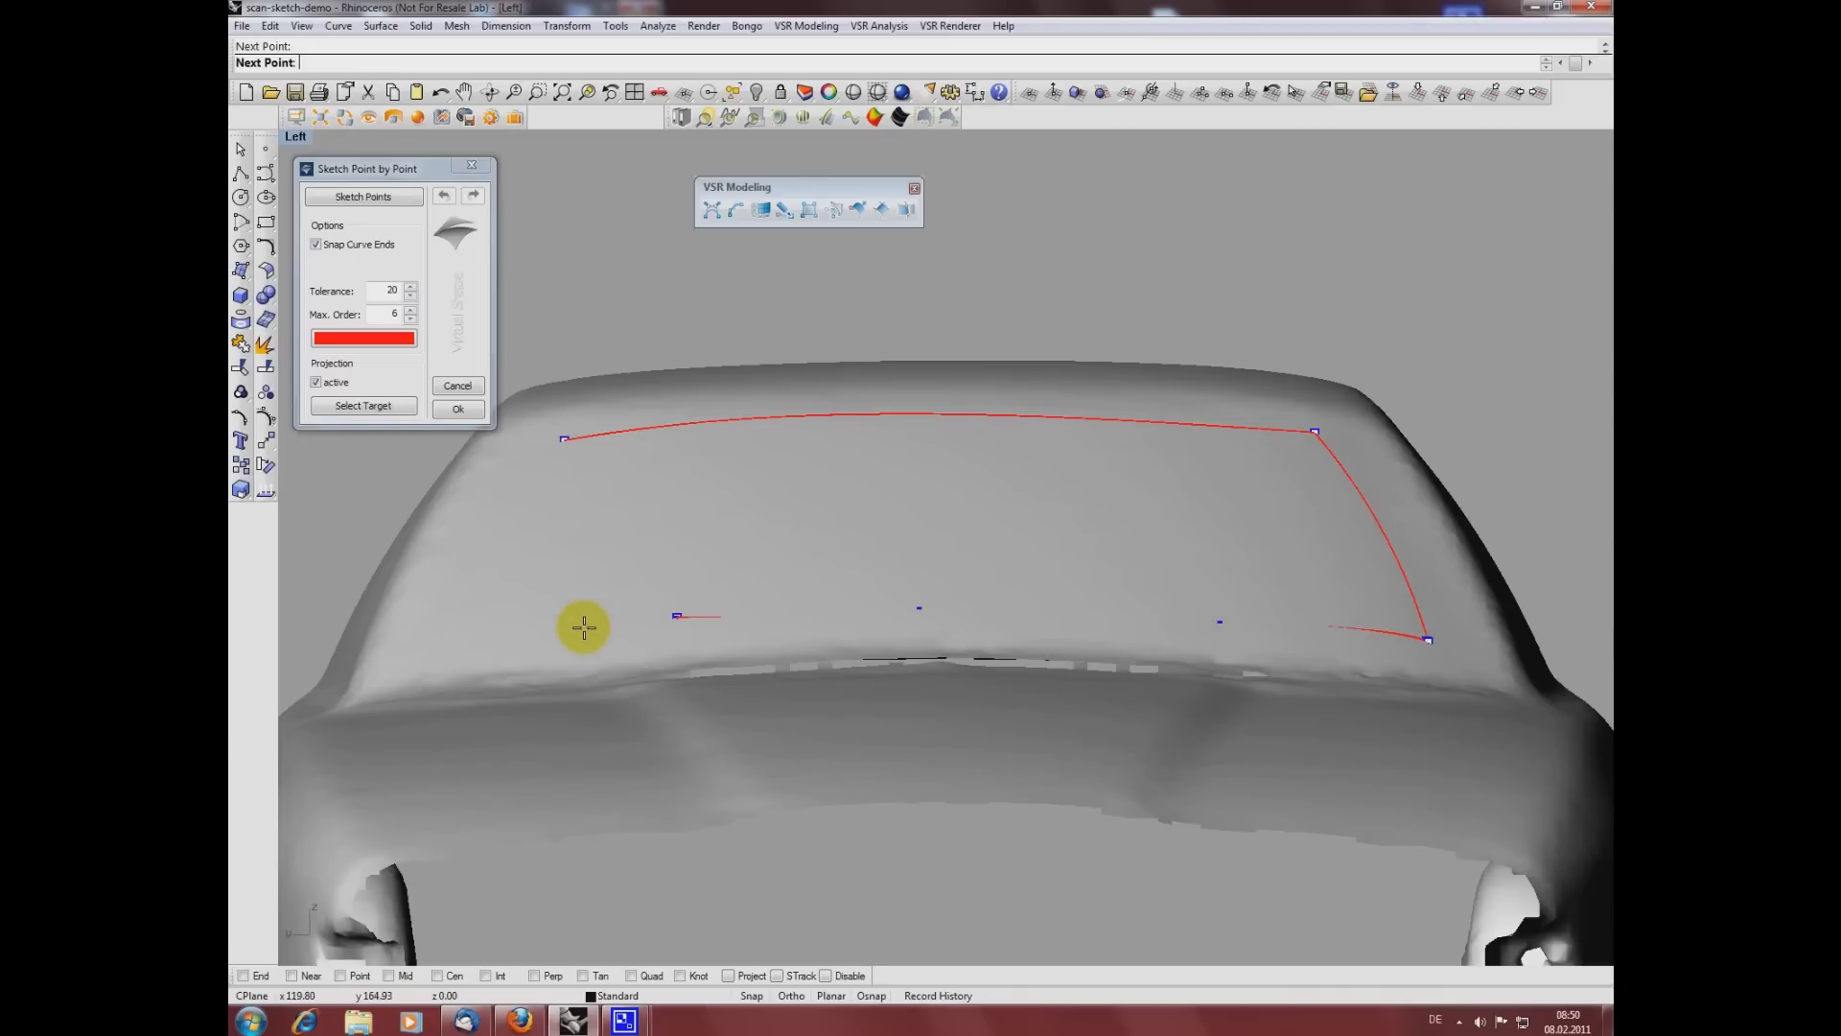
left_click(504, 627)
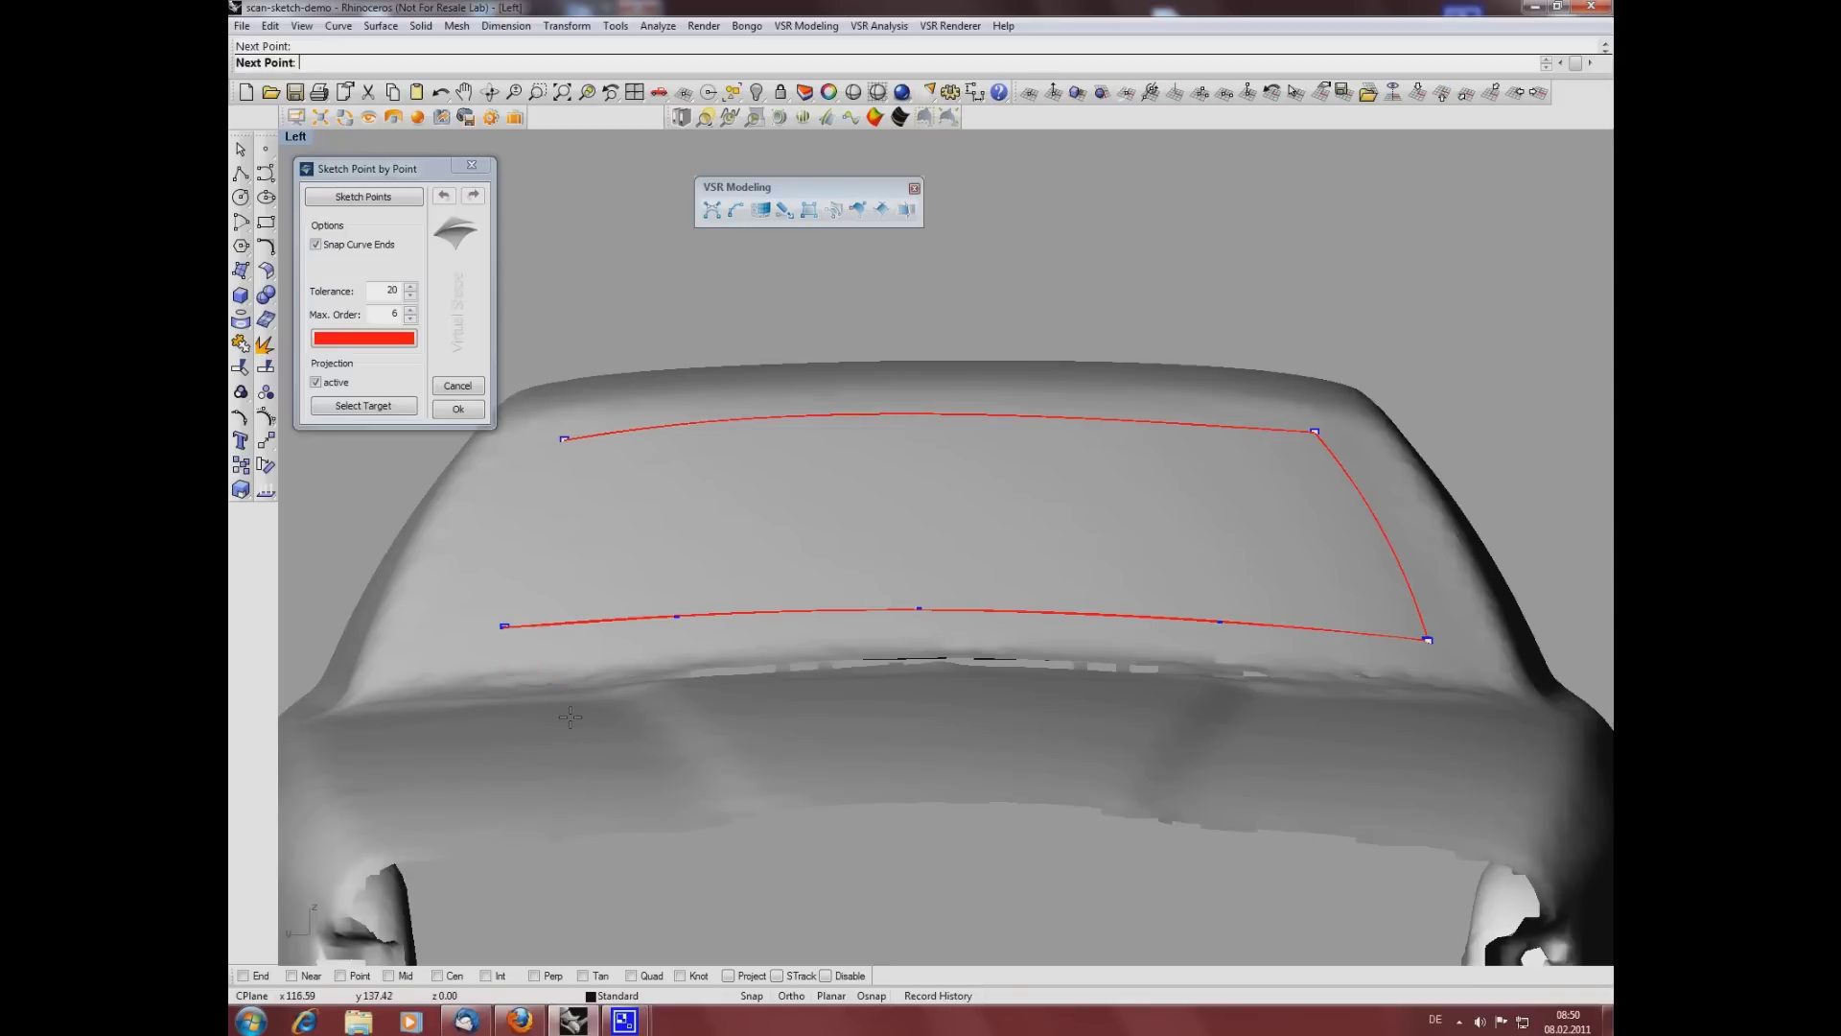
left_click(512, 593)
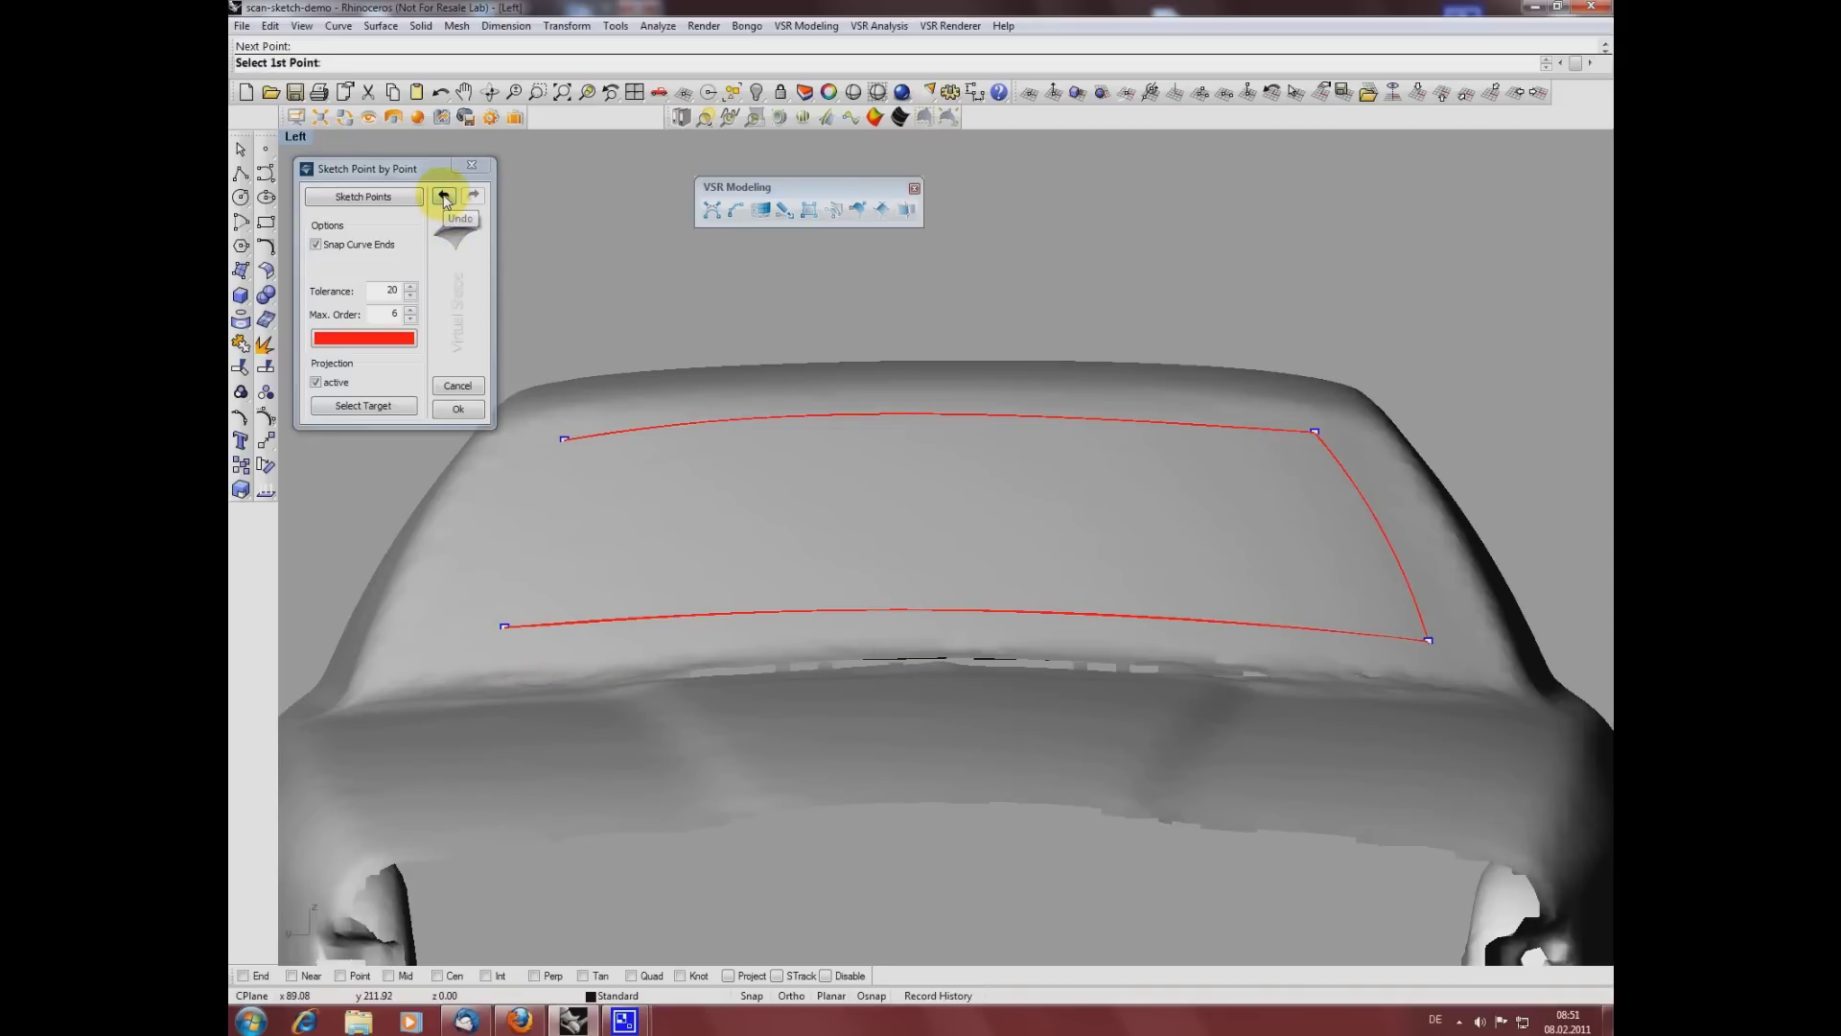
Step: Undo the old bottom curve and redraw it from the right curve's lower end to the left corner
left_click(444, 197)
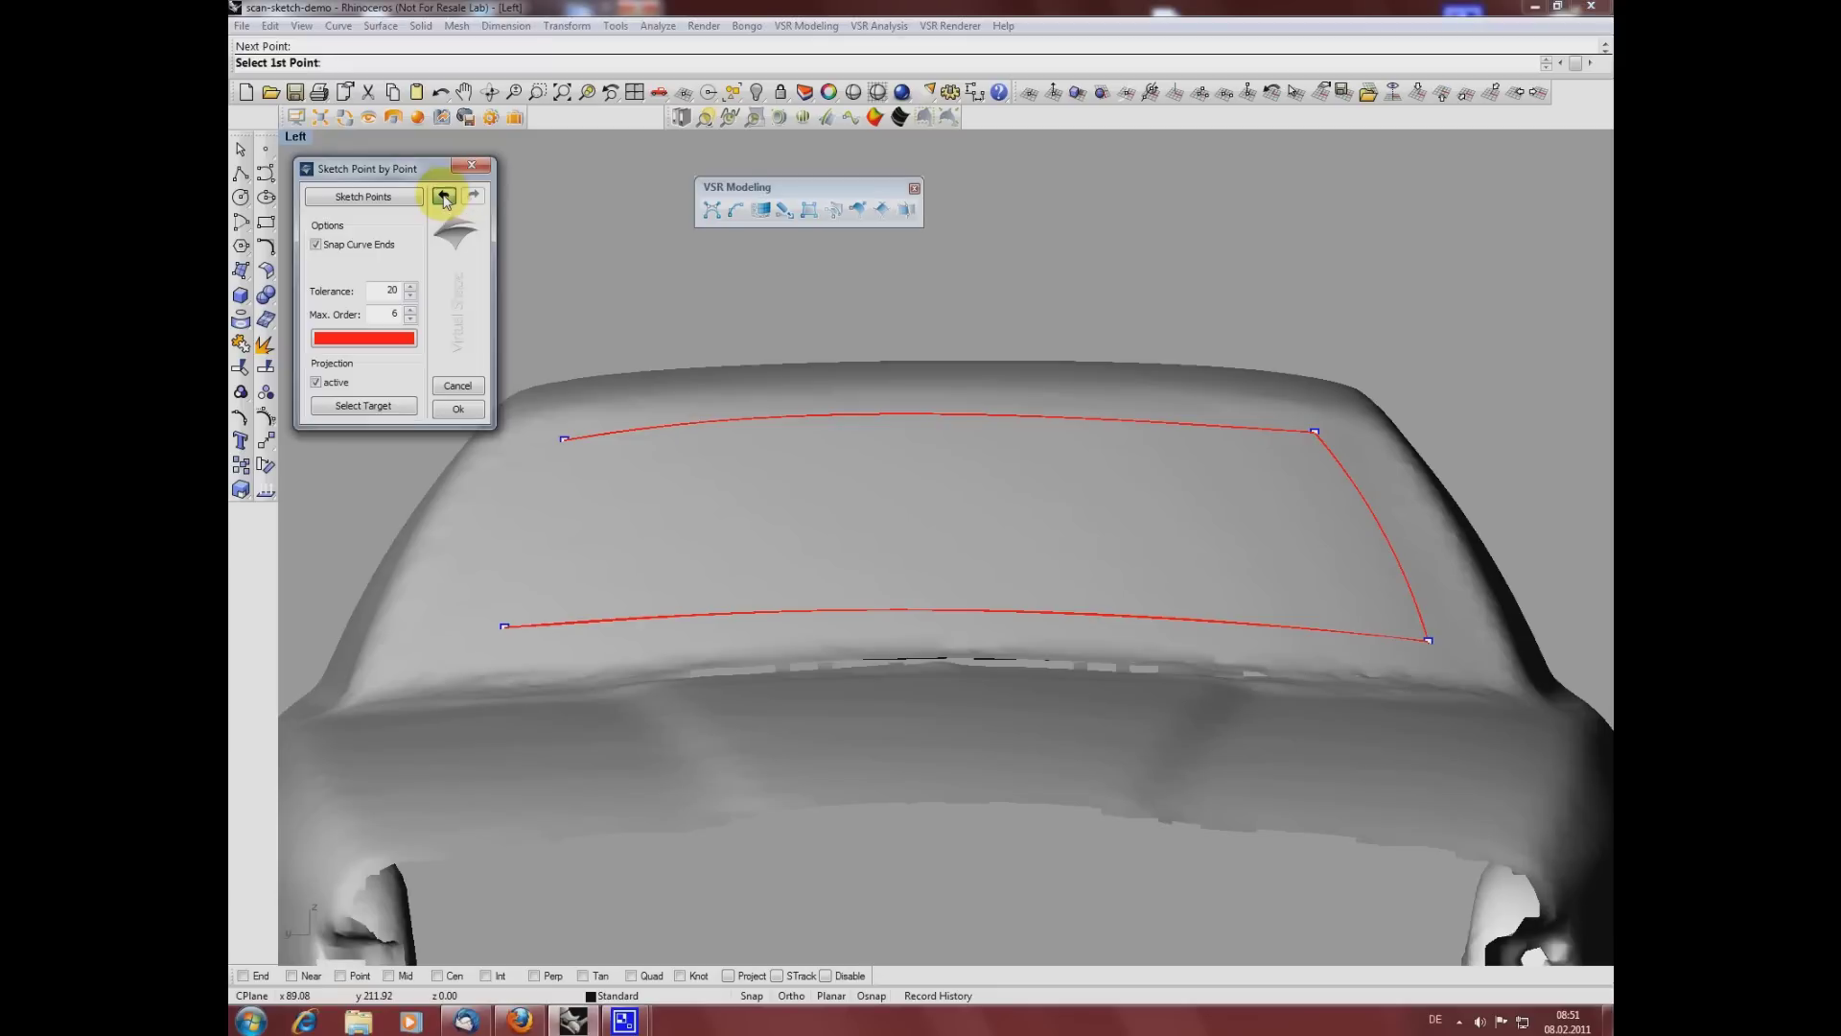
left_click(1428, 640)
left_click(1170, 614)
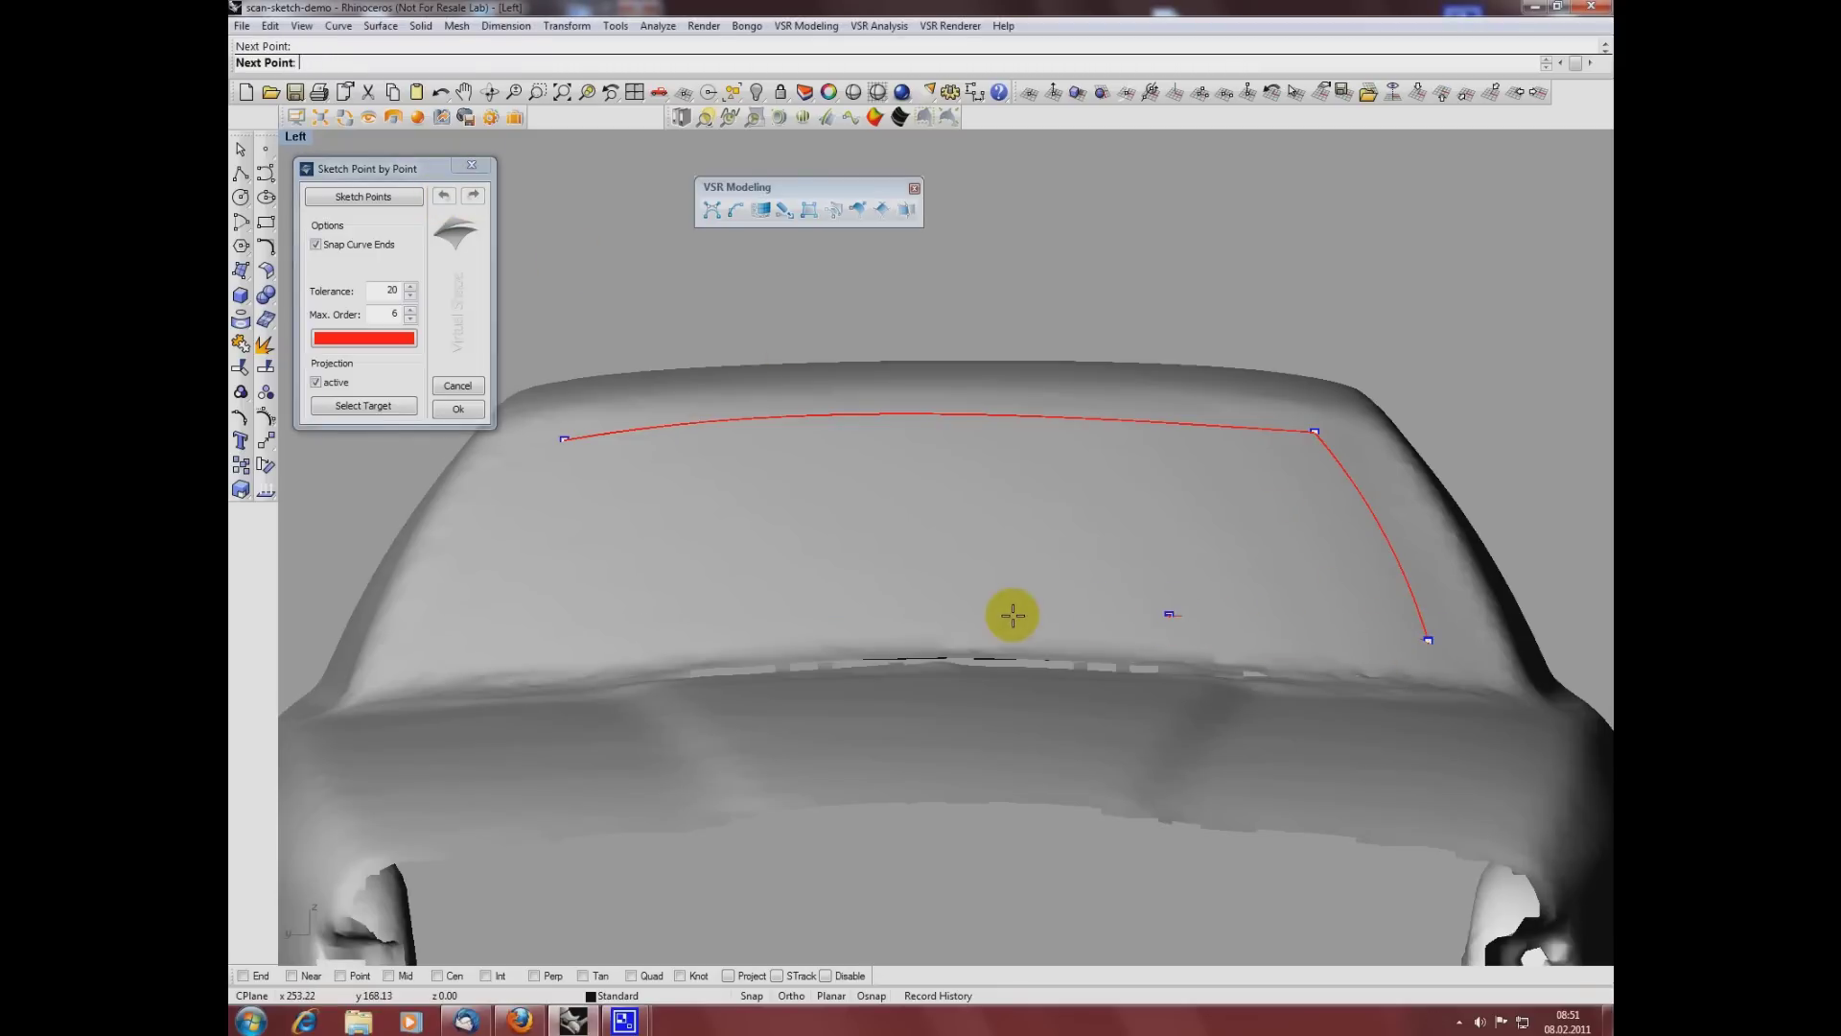
left_click(900, 603)
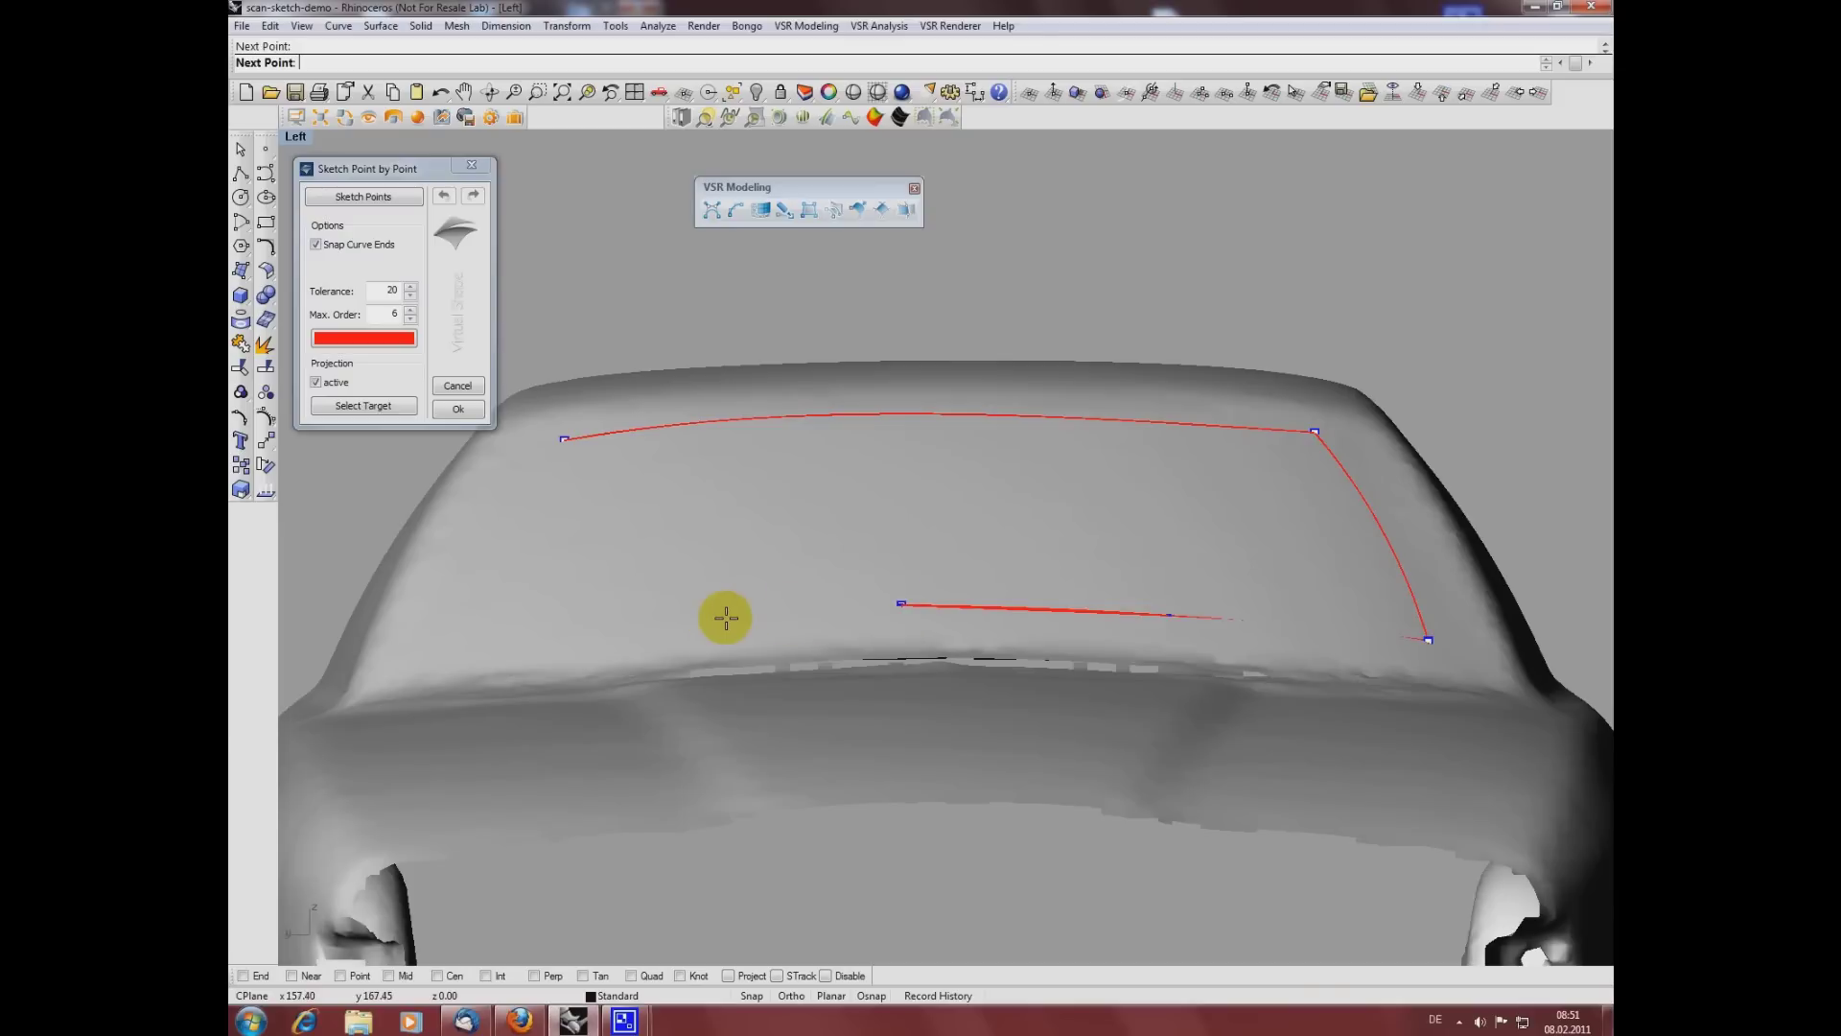
left_click(669, 619)
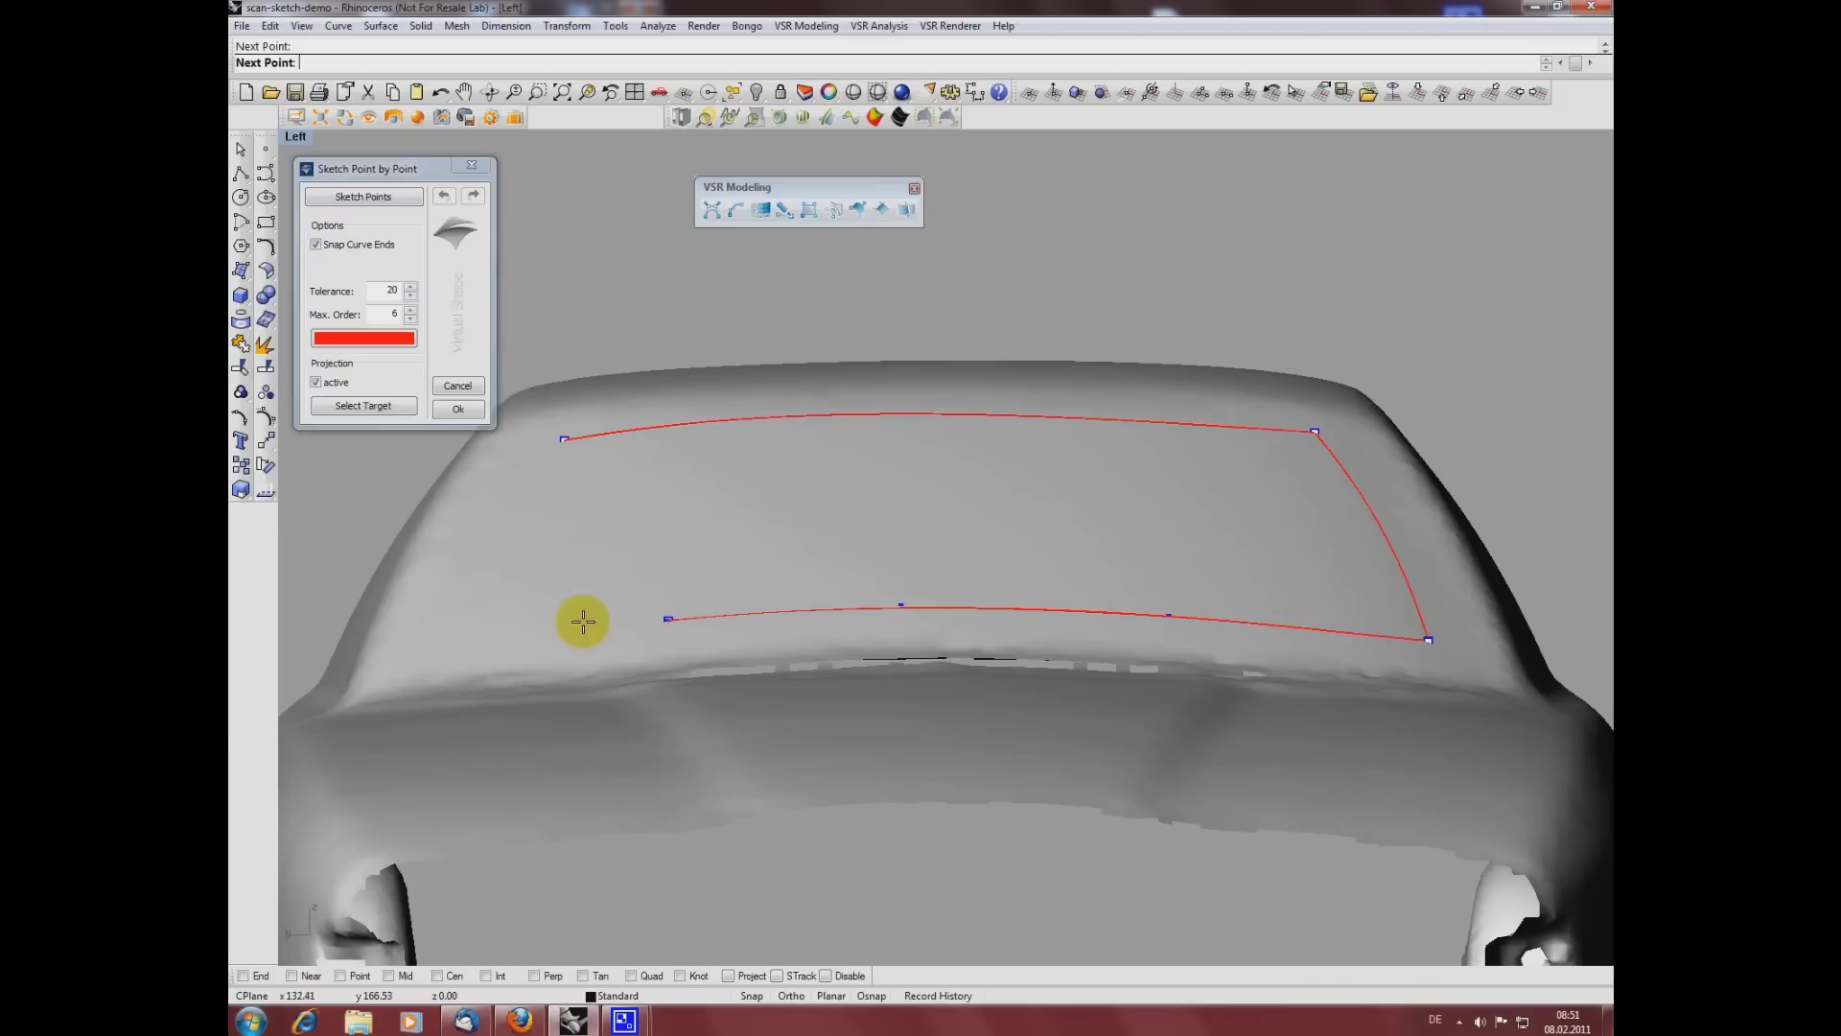
left_click(485, 633)
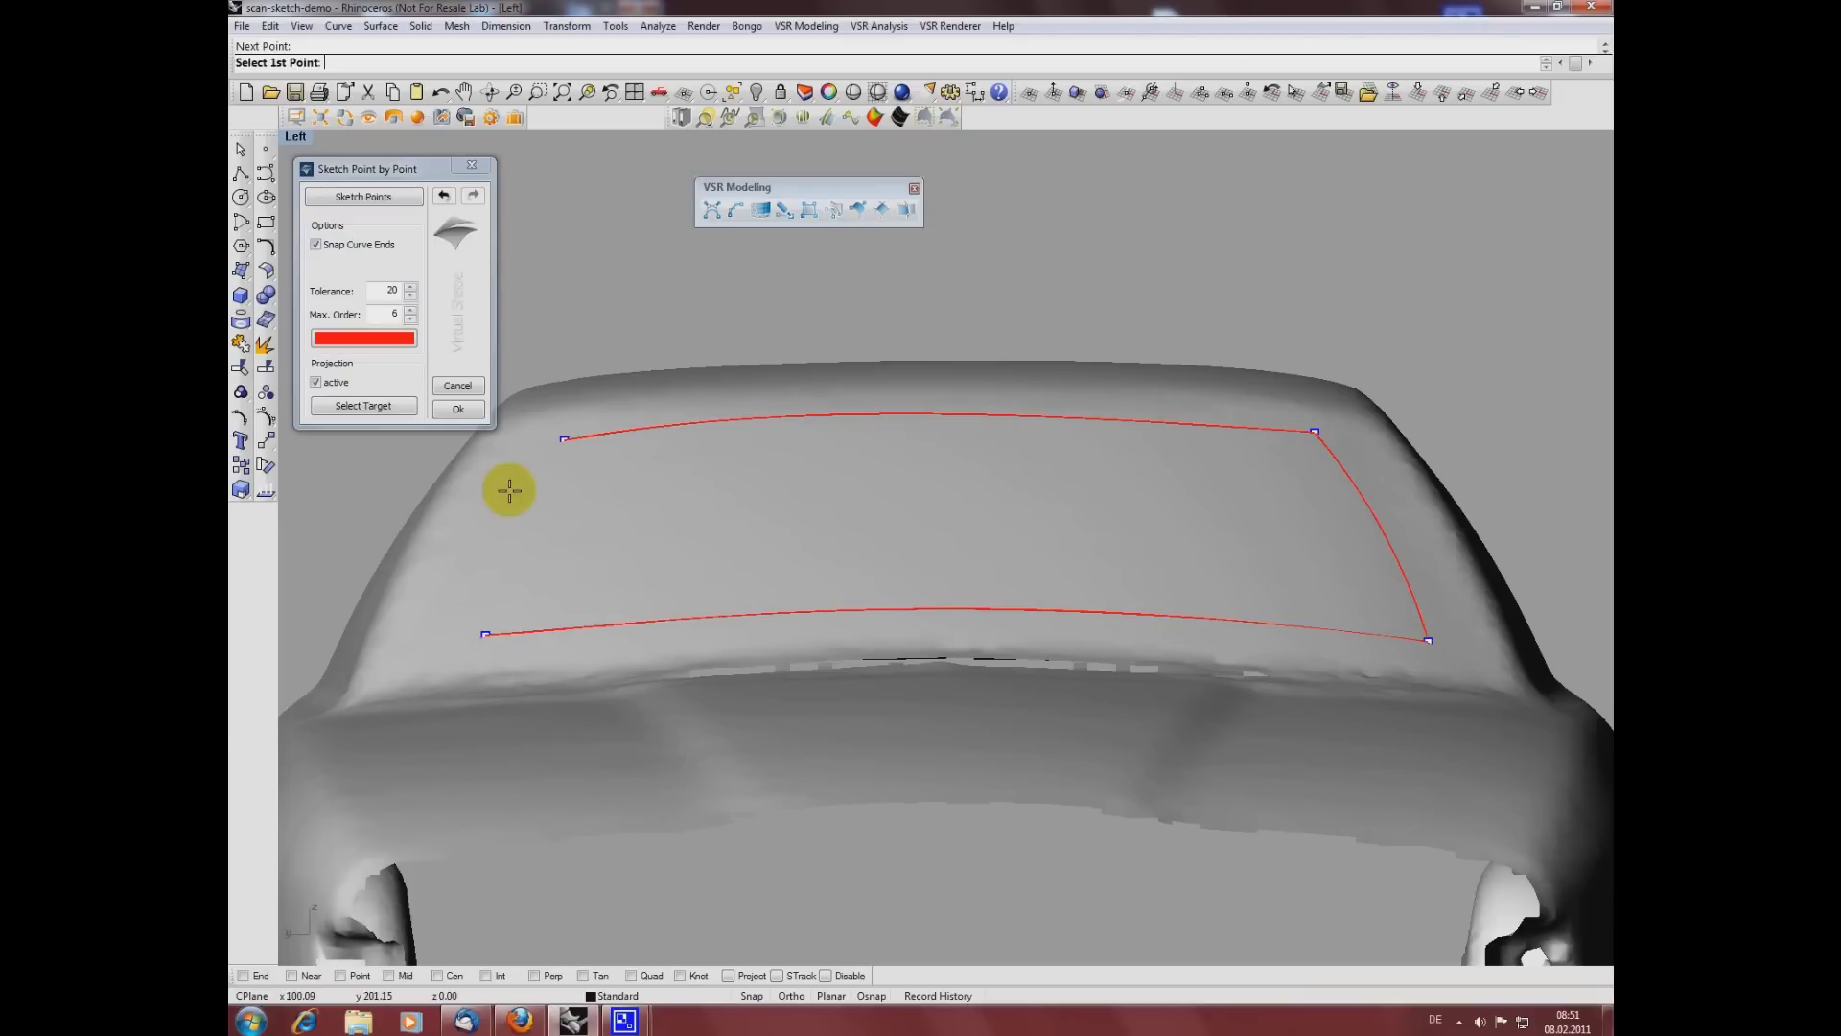
left_click(458, 409)
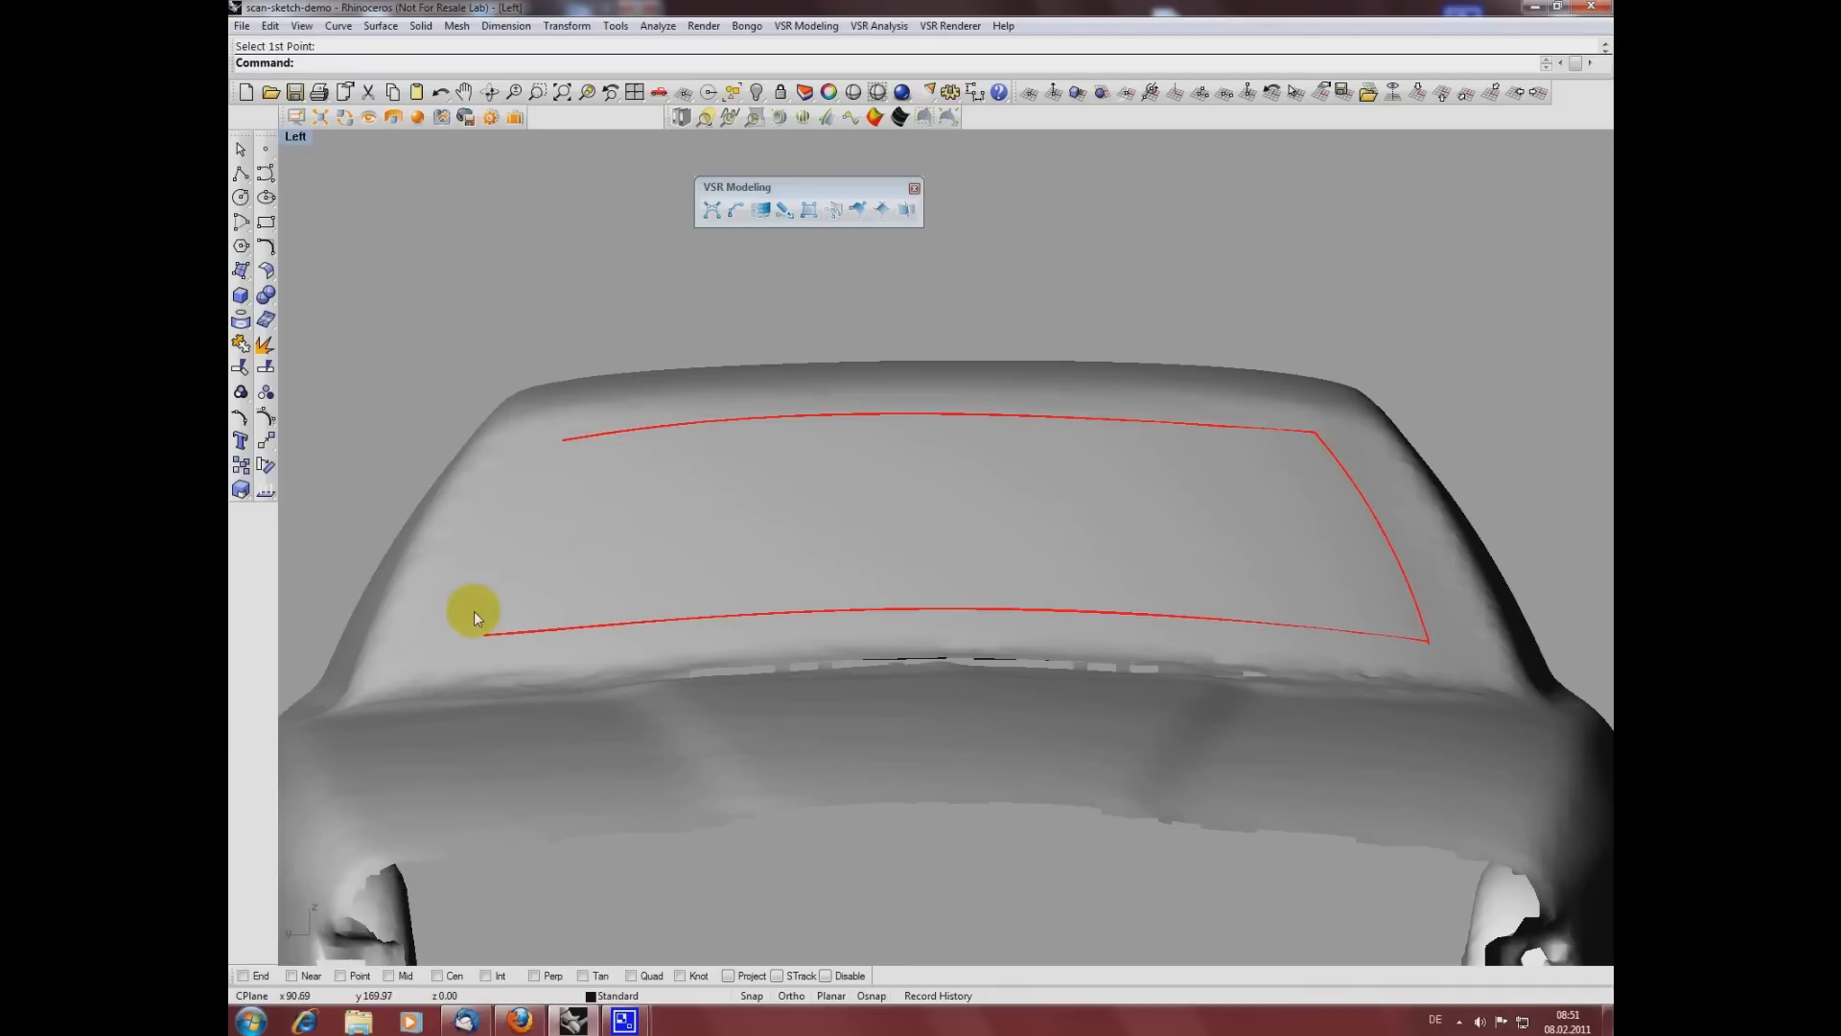
Step: Sketch the left windshield edge with Dynamic Curve projected onto the car scan mesh
left_click(784, 210)
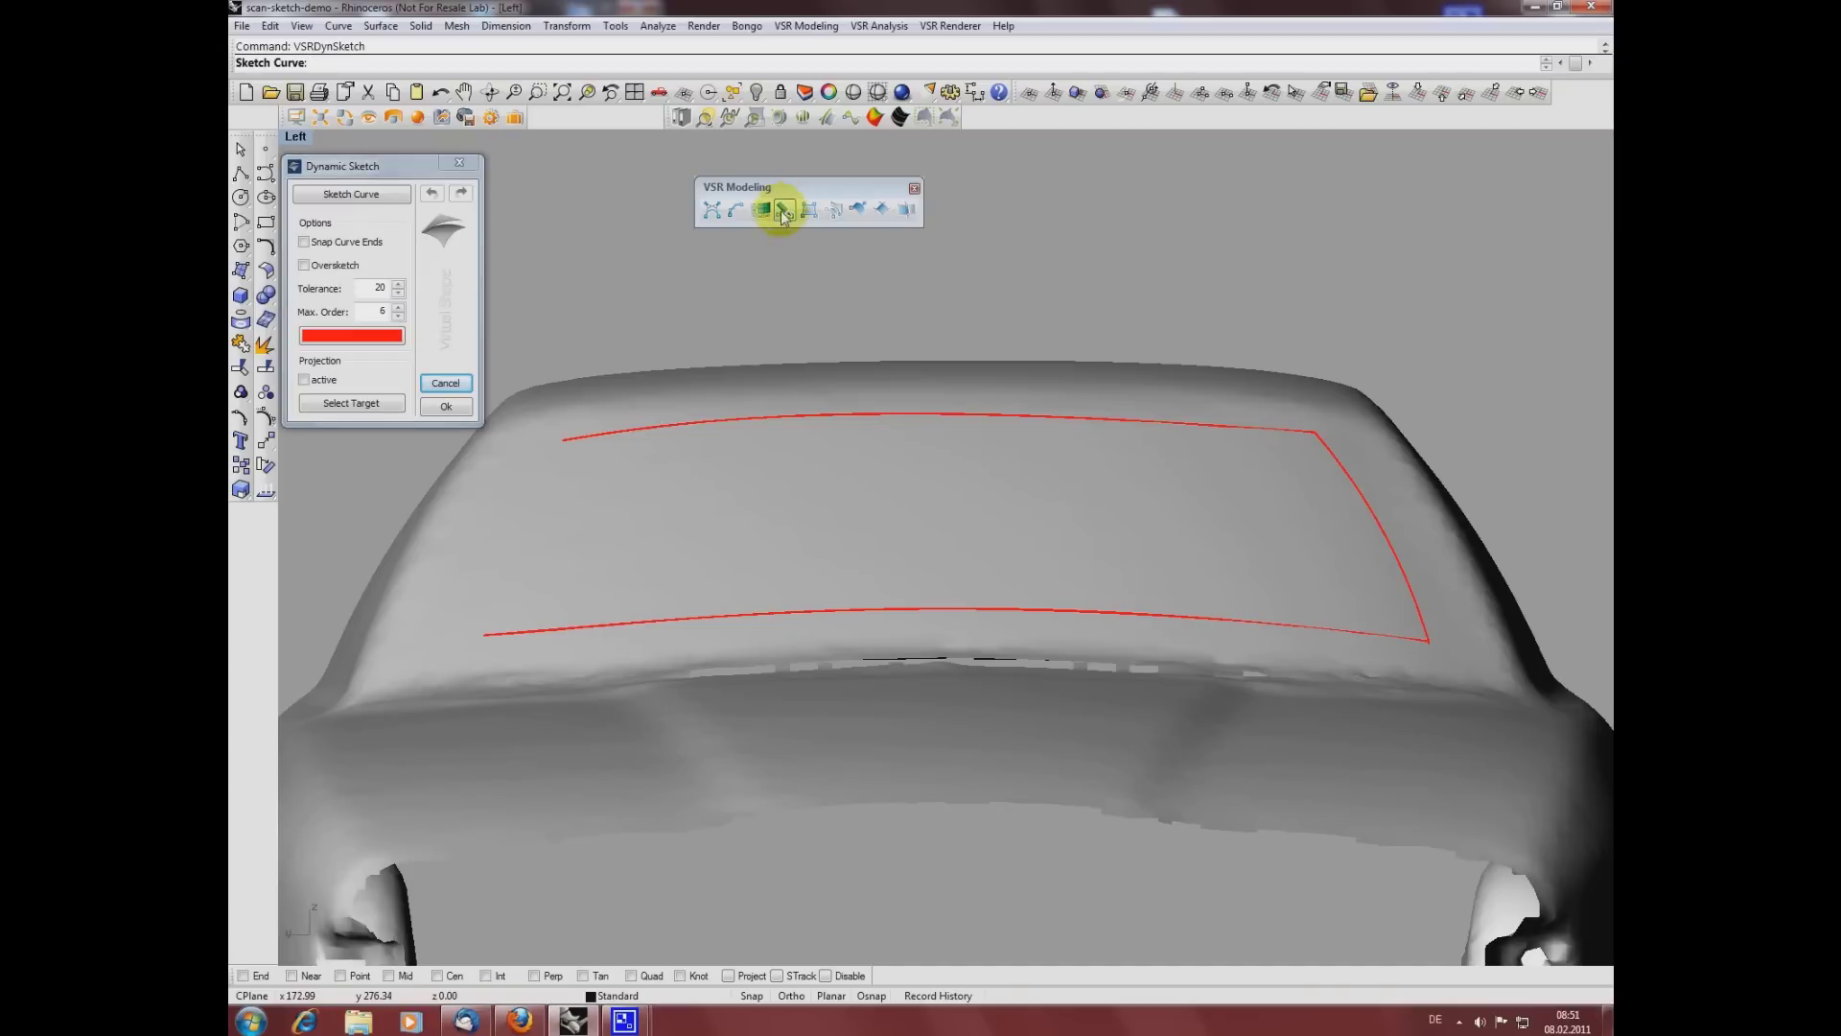
left_click(347, 404)
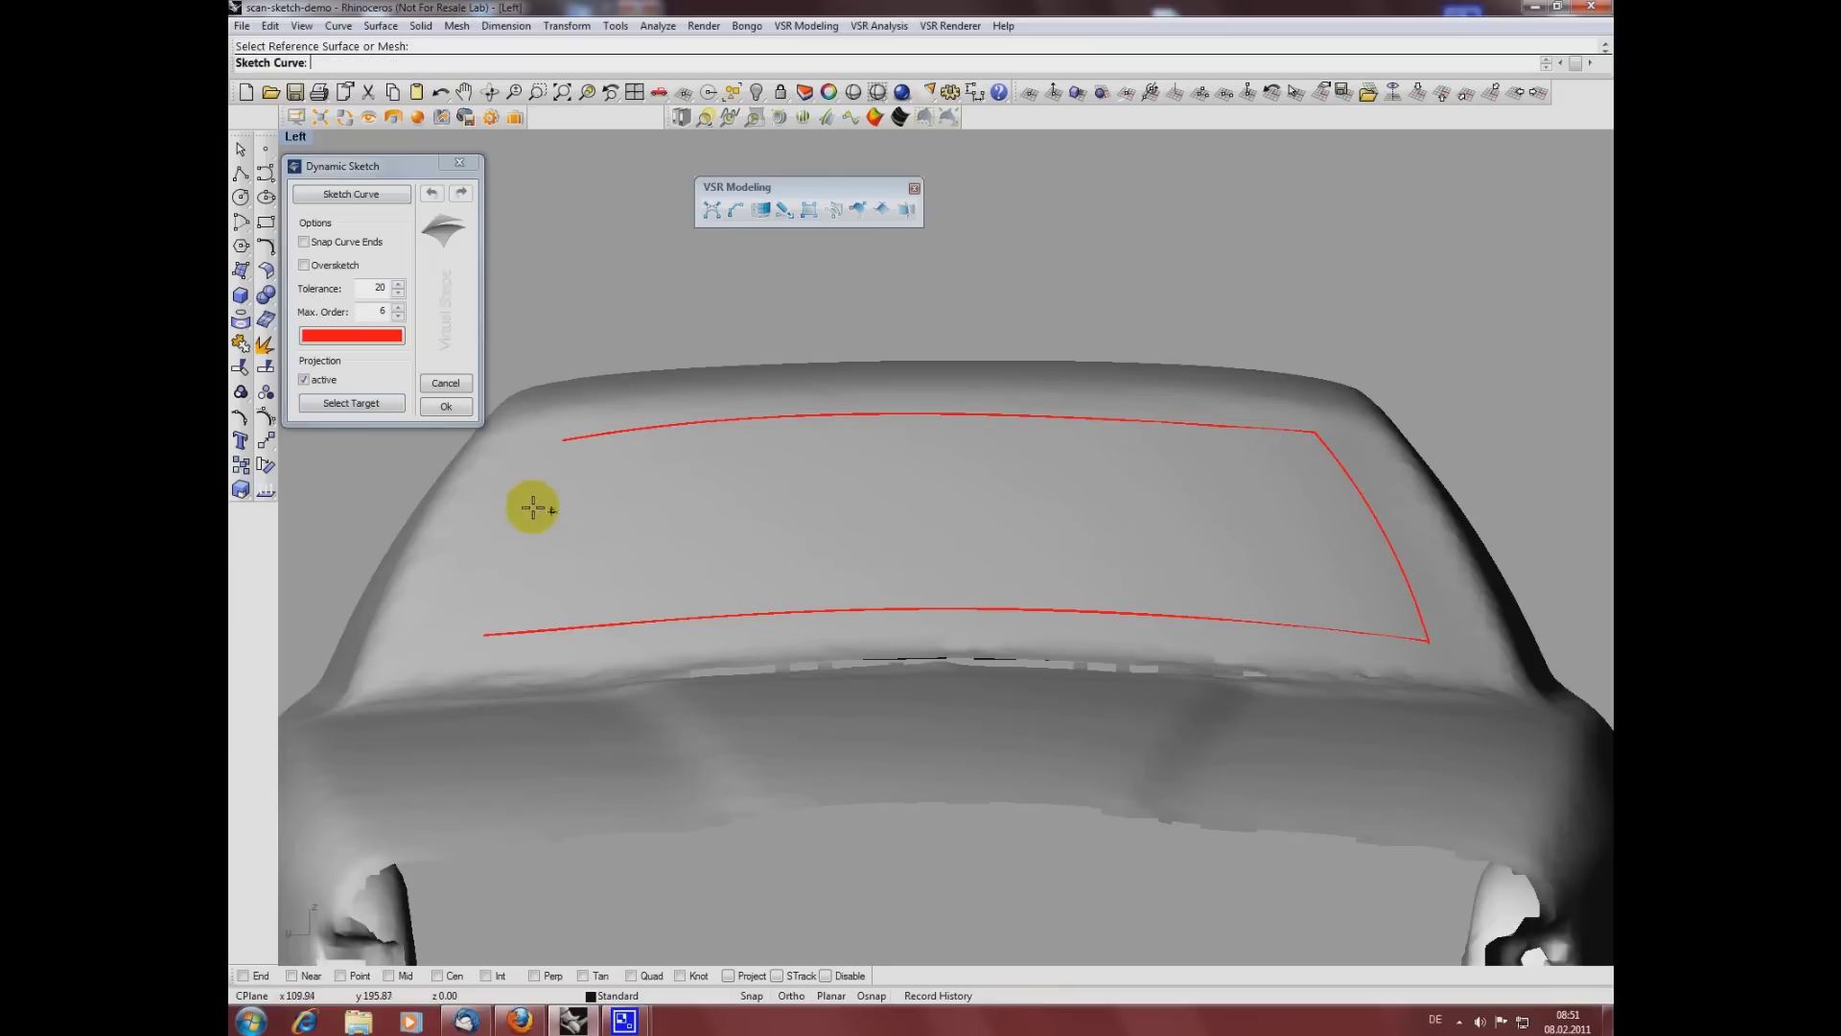
left_click(561, 444)
left_click_drag(559, 447, 488, 625)
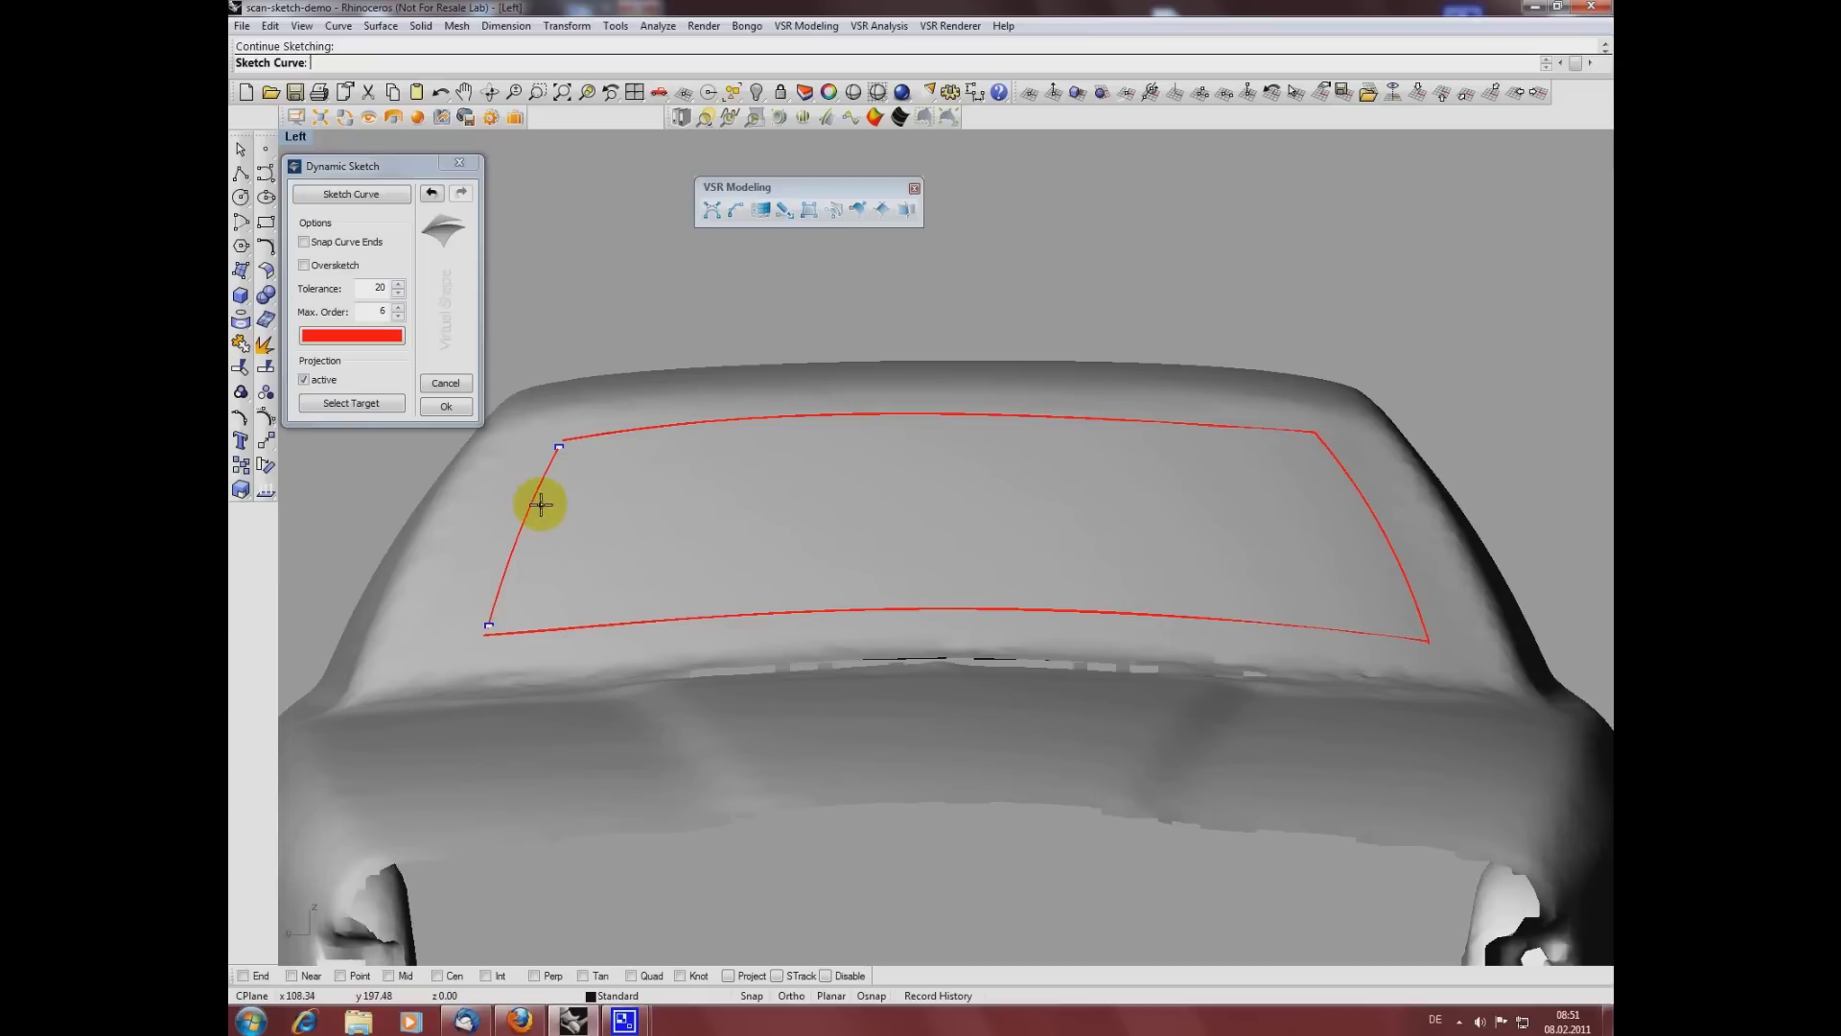
scroll(537, 487, "up", 3)
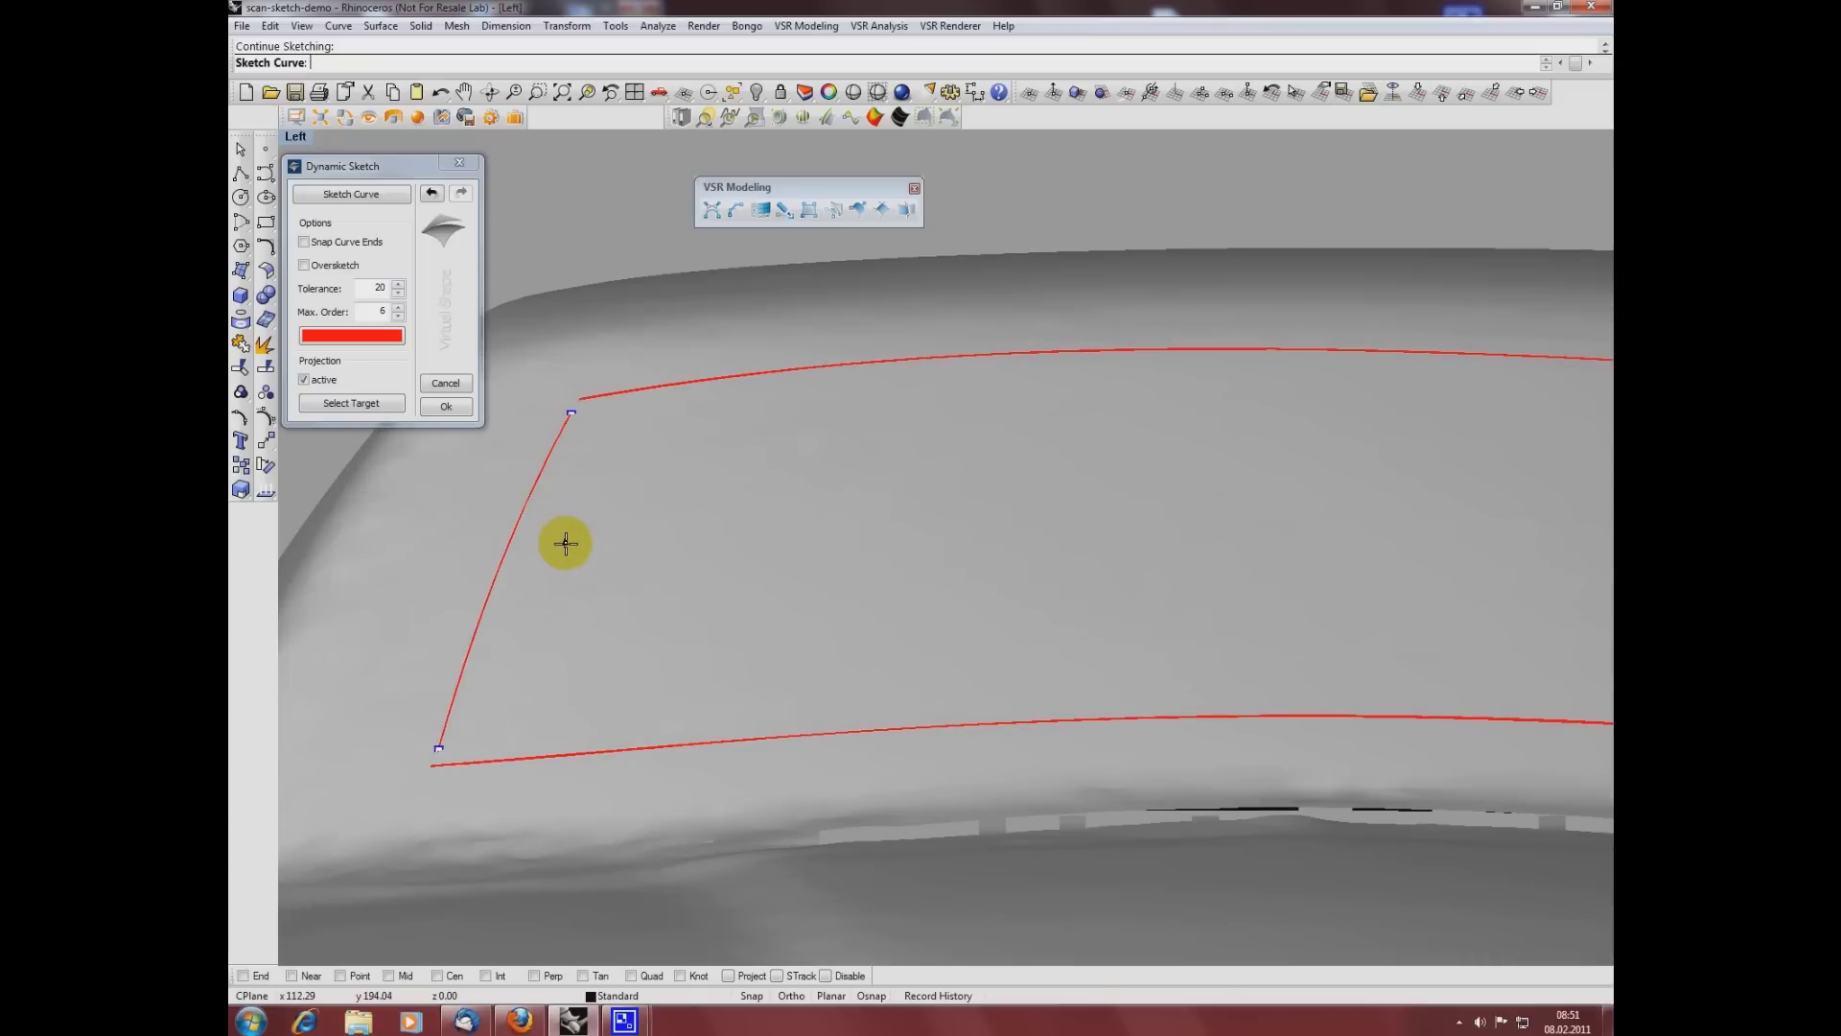
right_click_drag(563, 538, 645, 617)
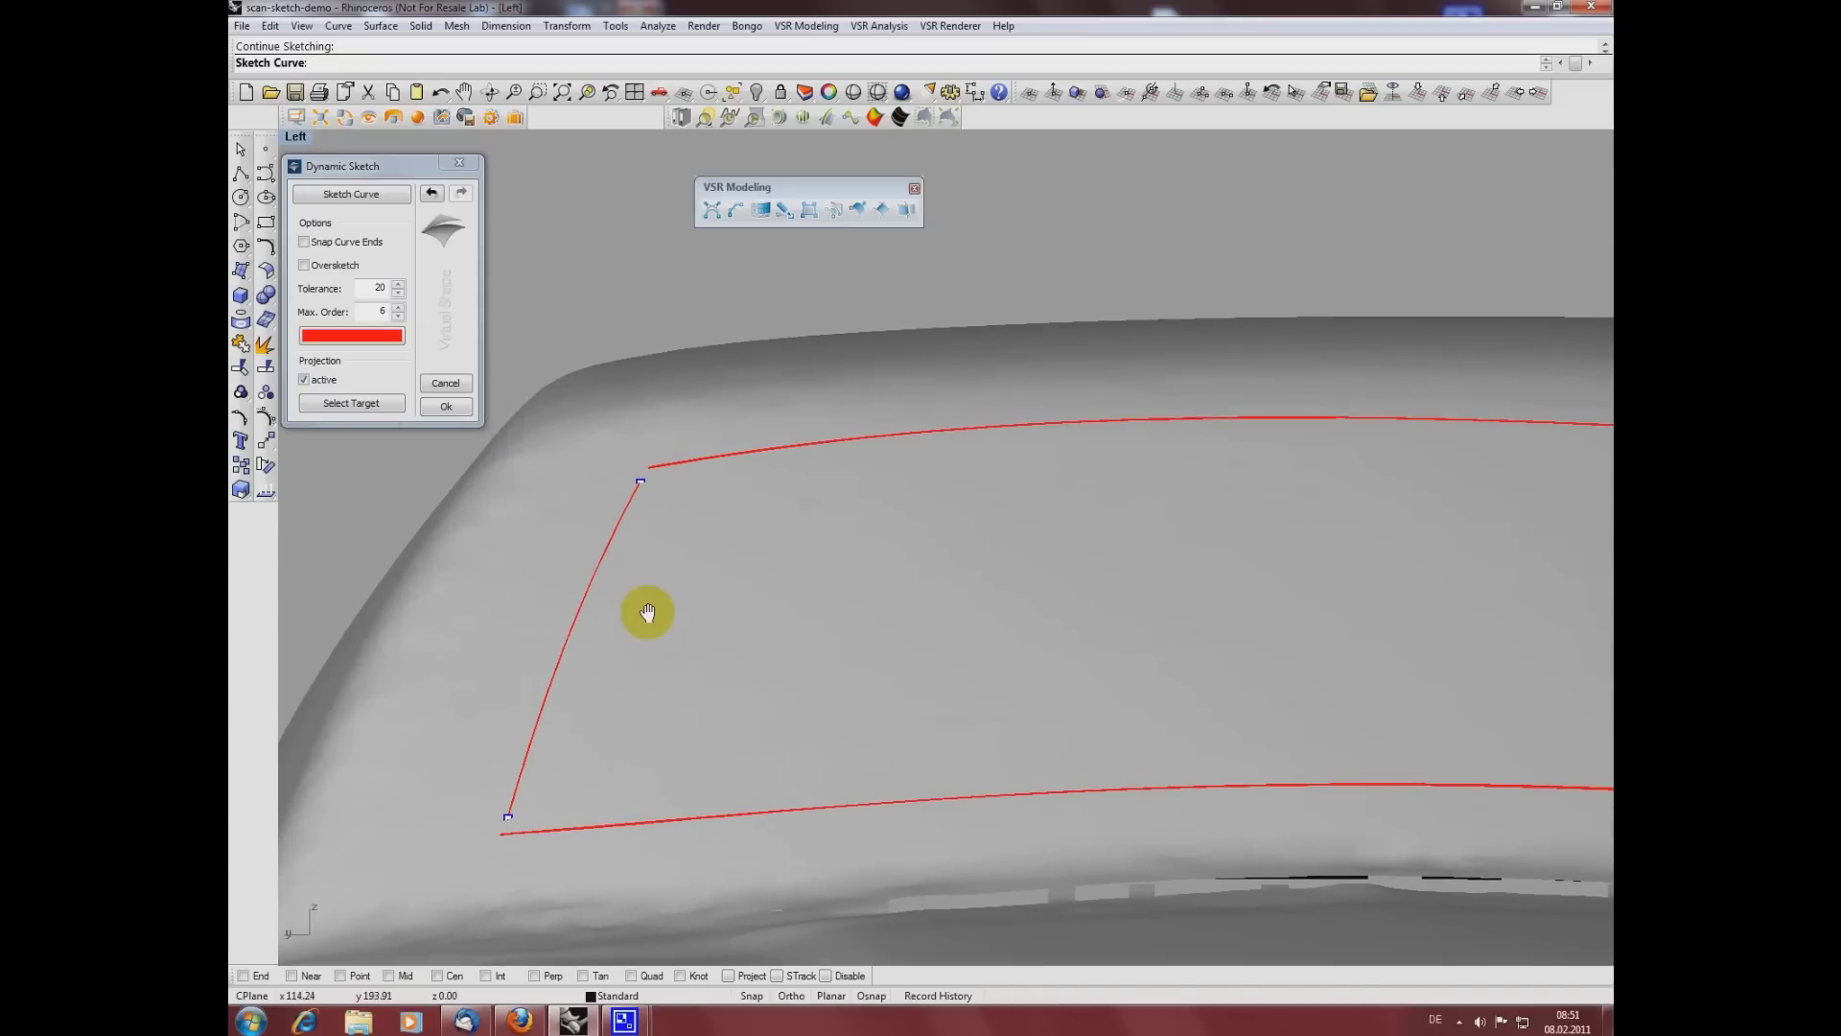
Step: Enable Oversketch and redraw the left curve's top and bottom ends to meet the adjacent curves
left_click(314, 273)
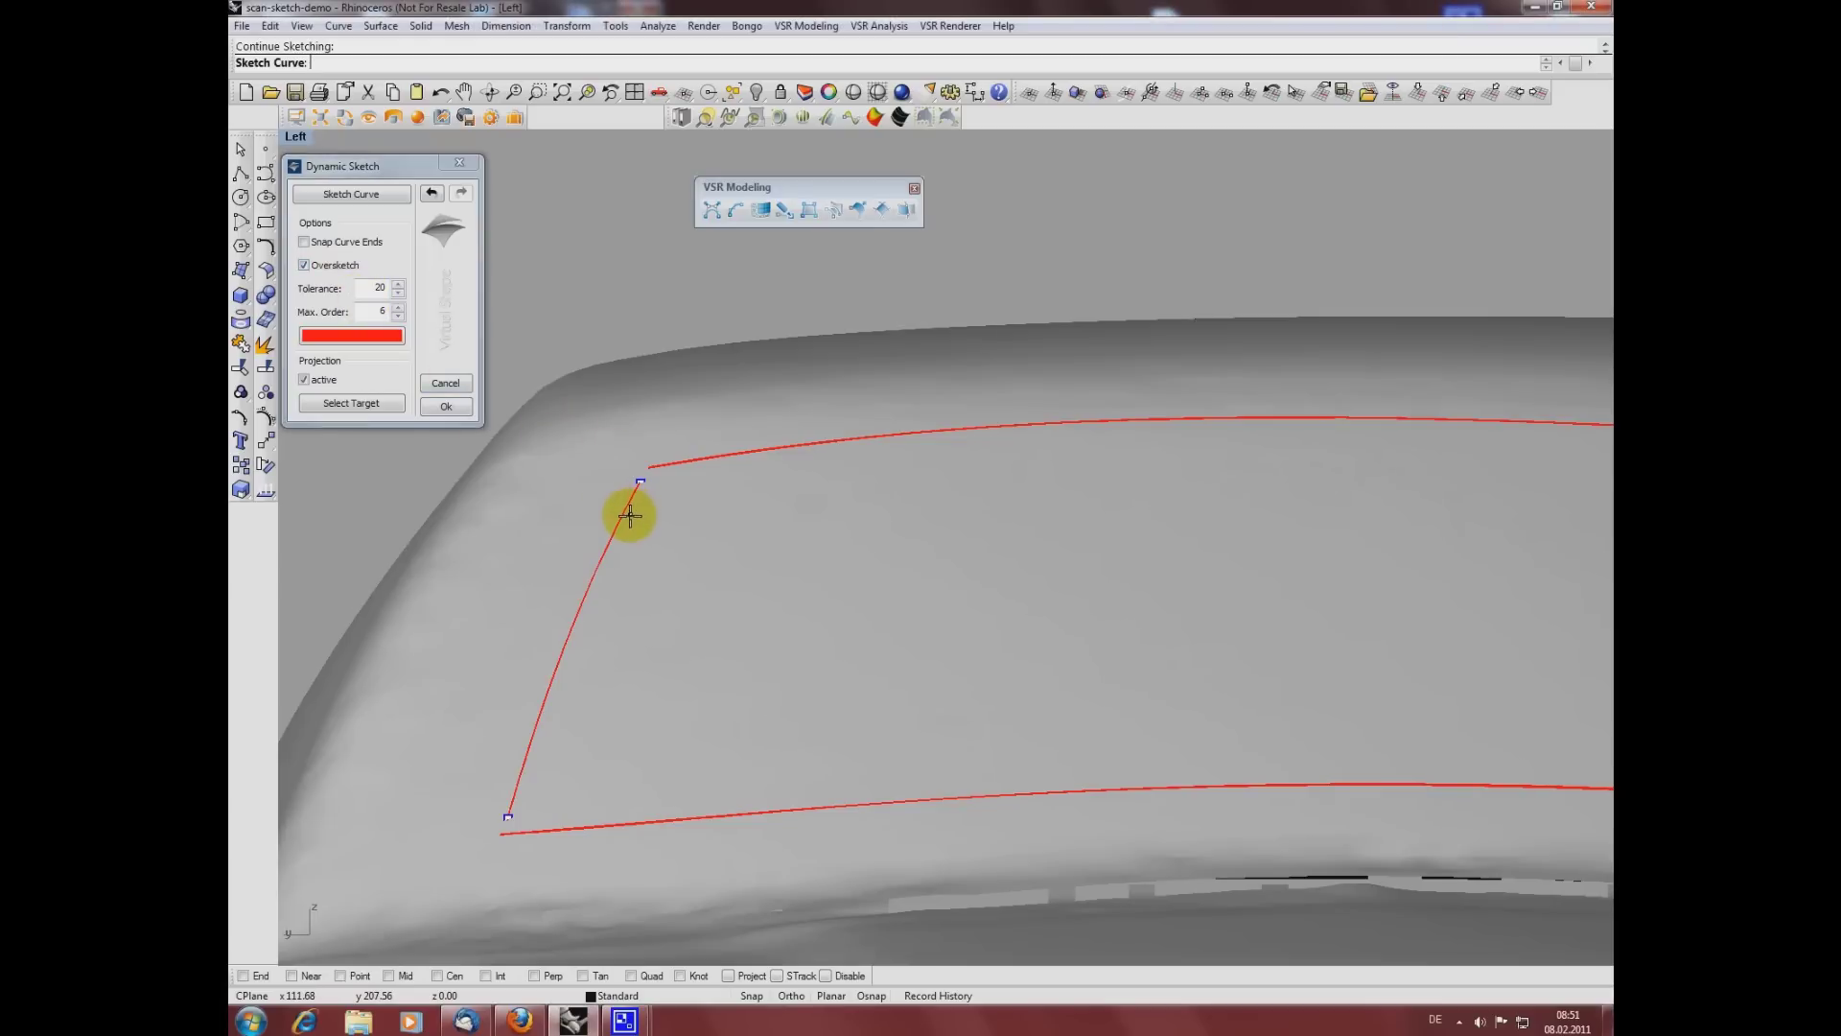
left_click_drag(630, 516, 662, 446)
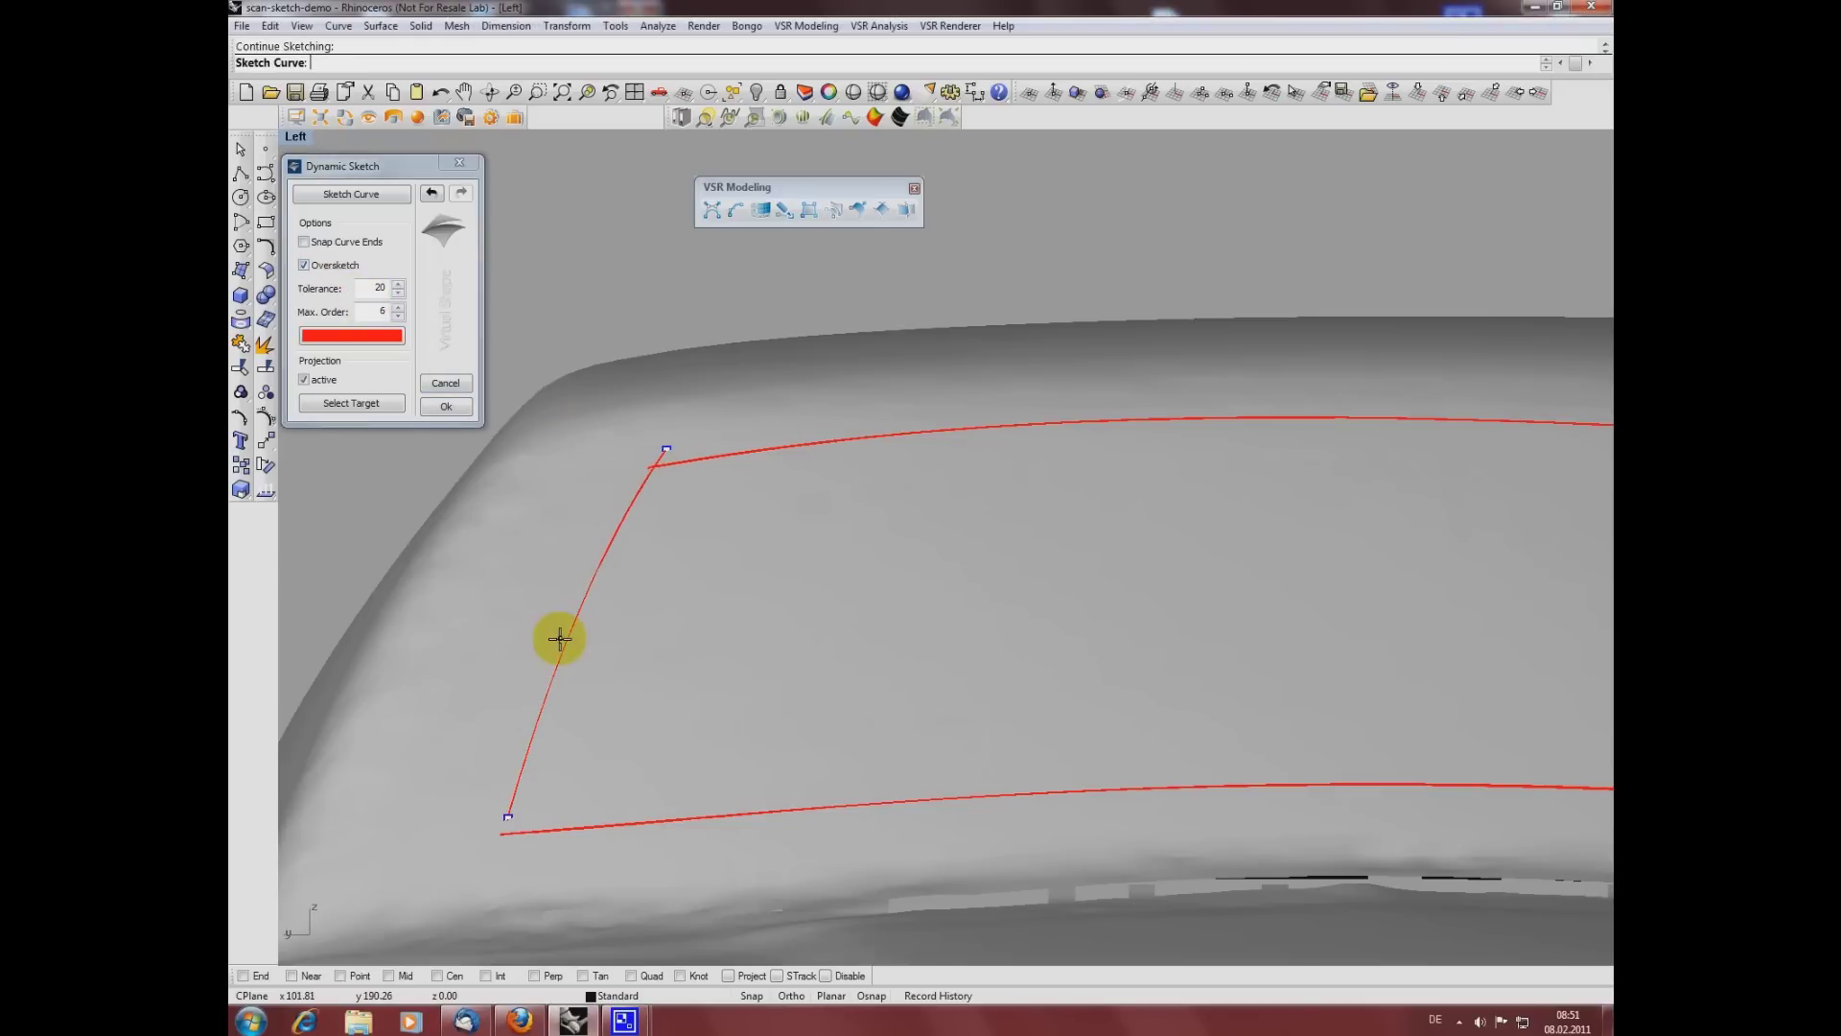
left_click_drag(527, 768, 503, 851)
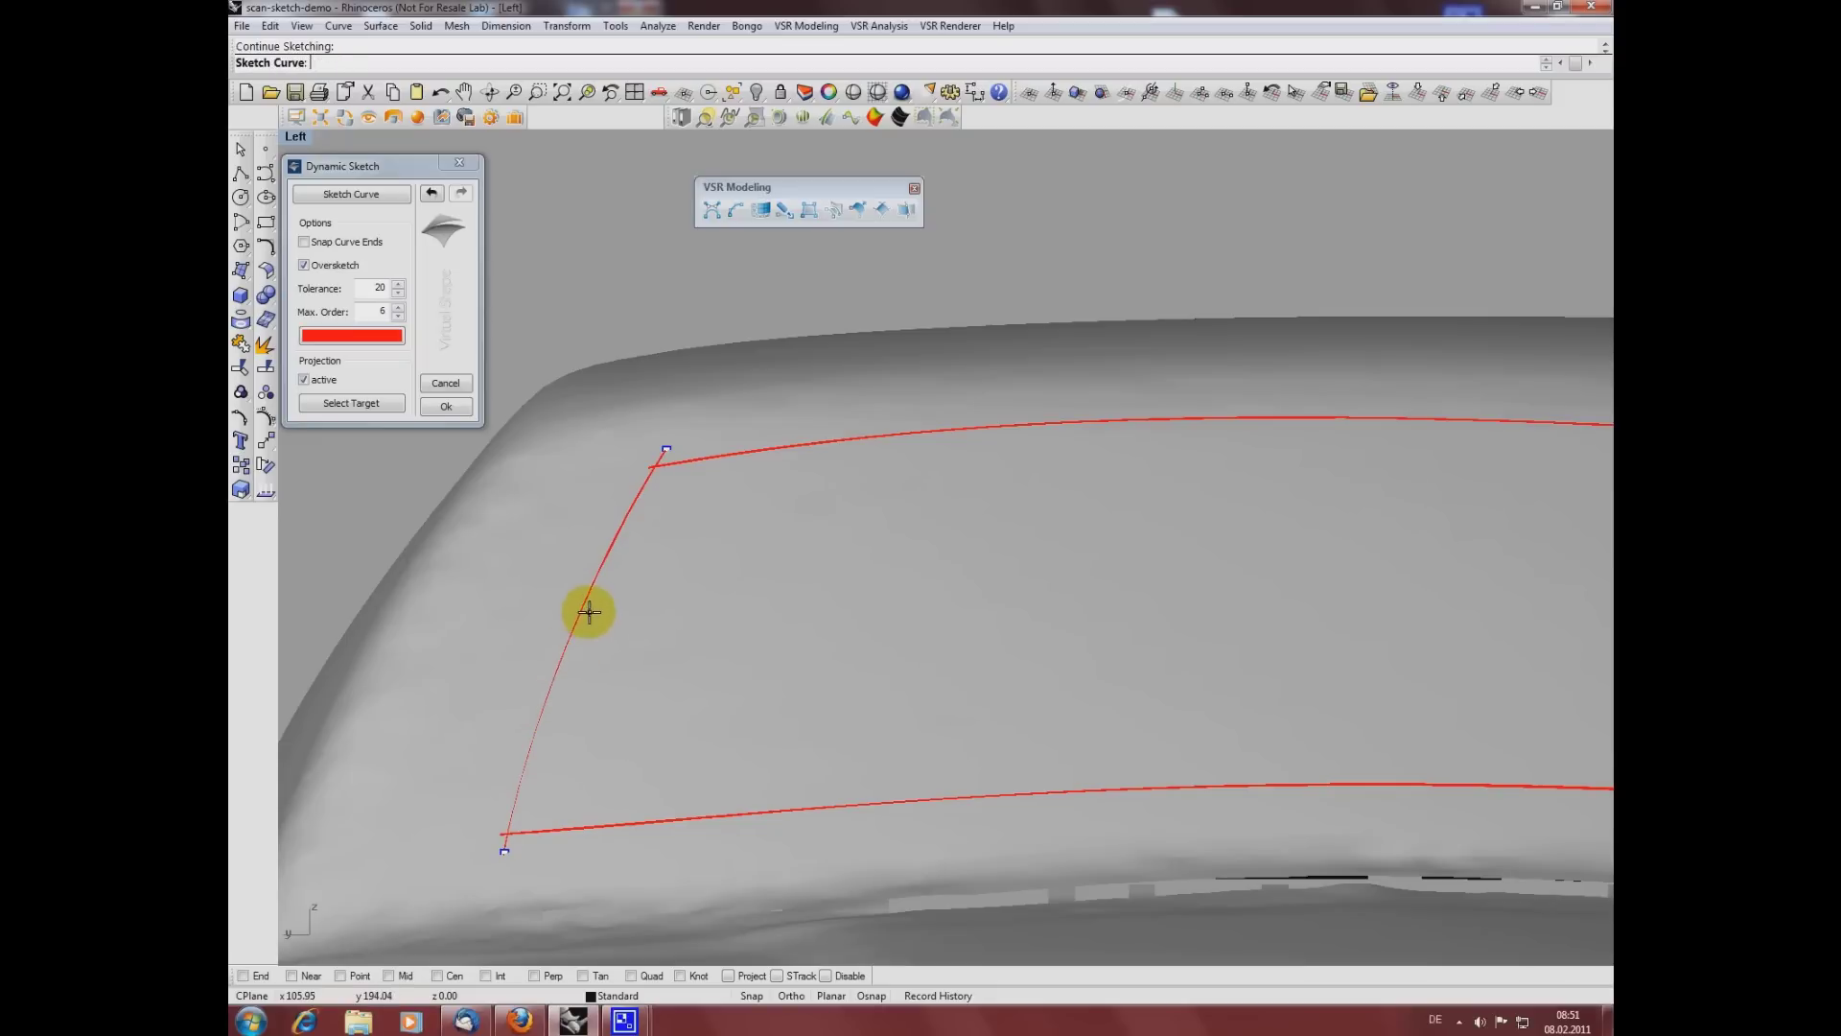
left_click_drag(589, 611, 555, 662)
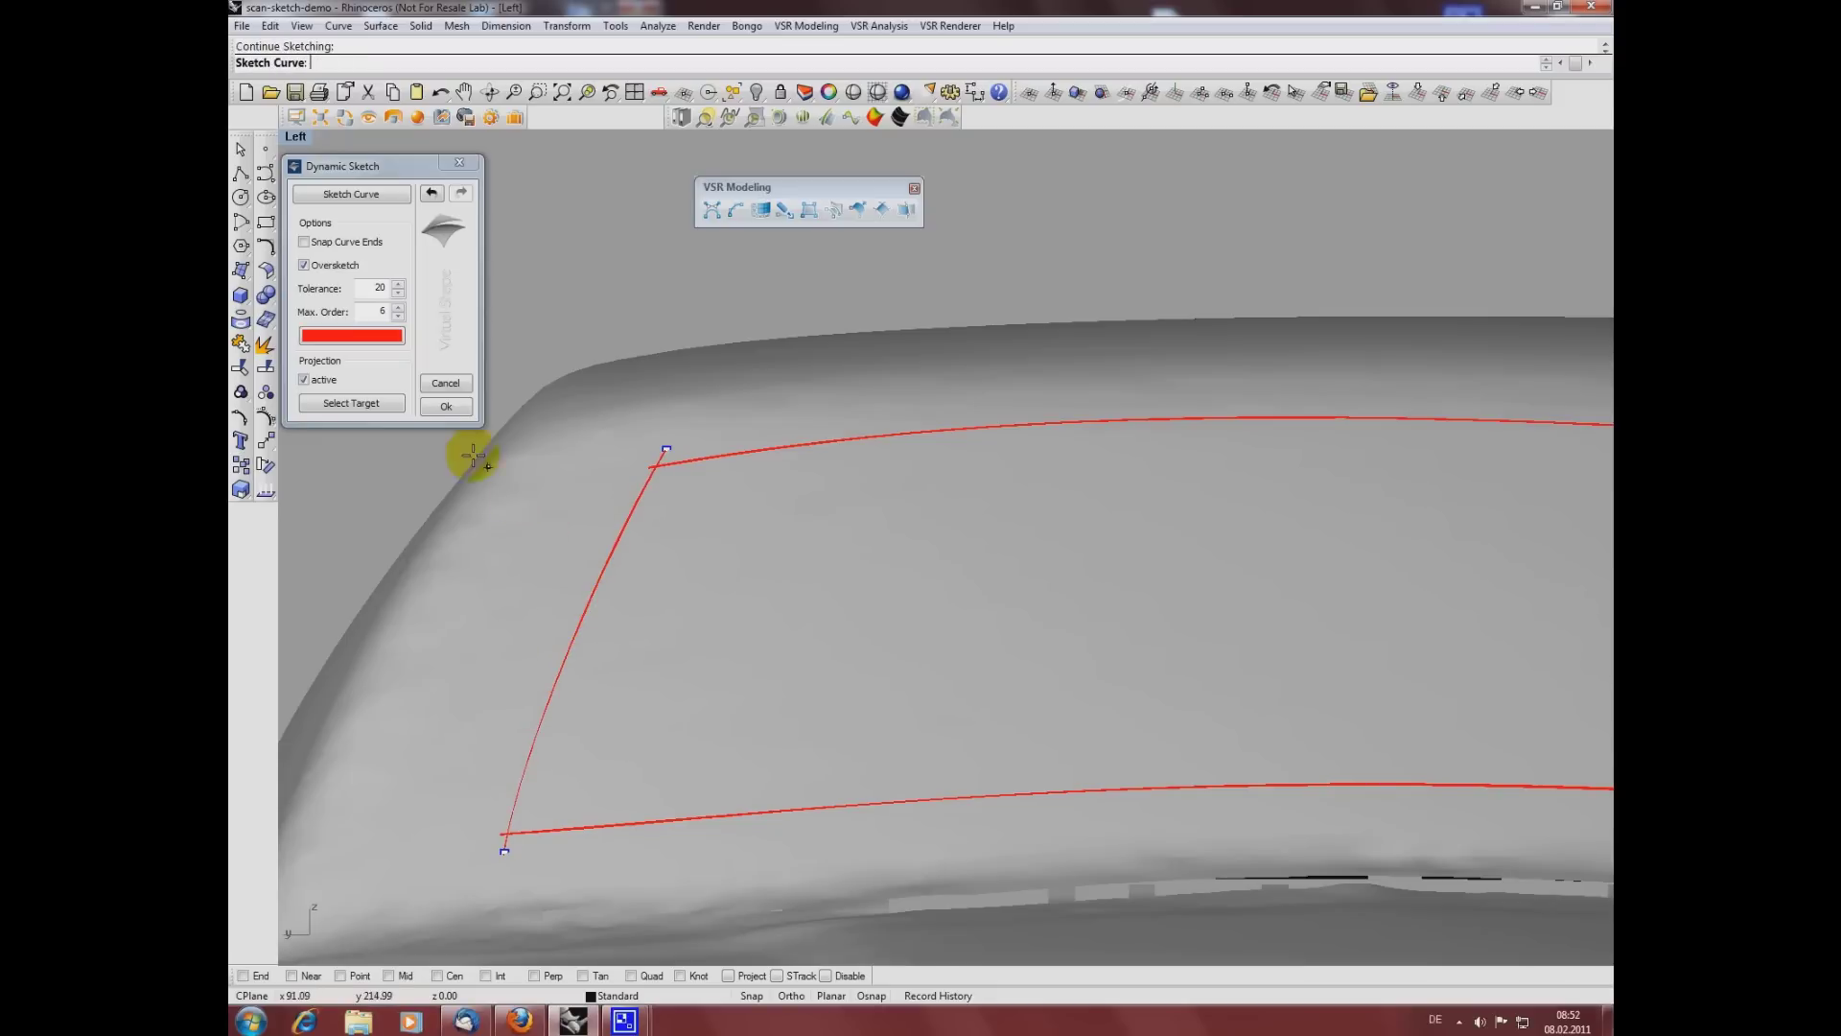
Step: Accept the dynamic sketch and zoom out to center the full four-curve windshield outline
left_click(447, 406)
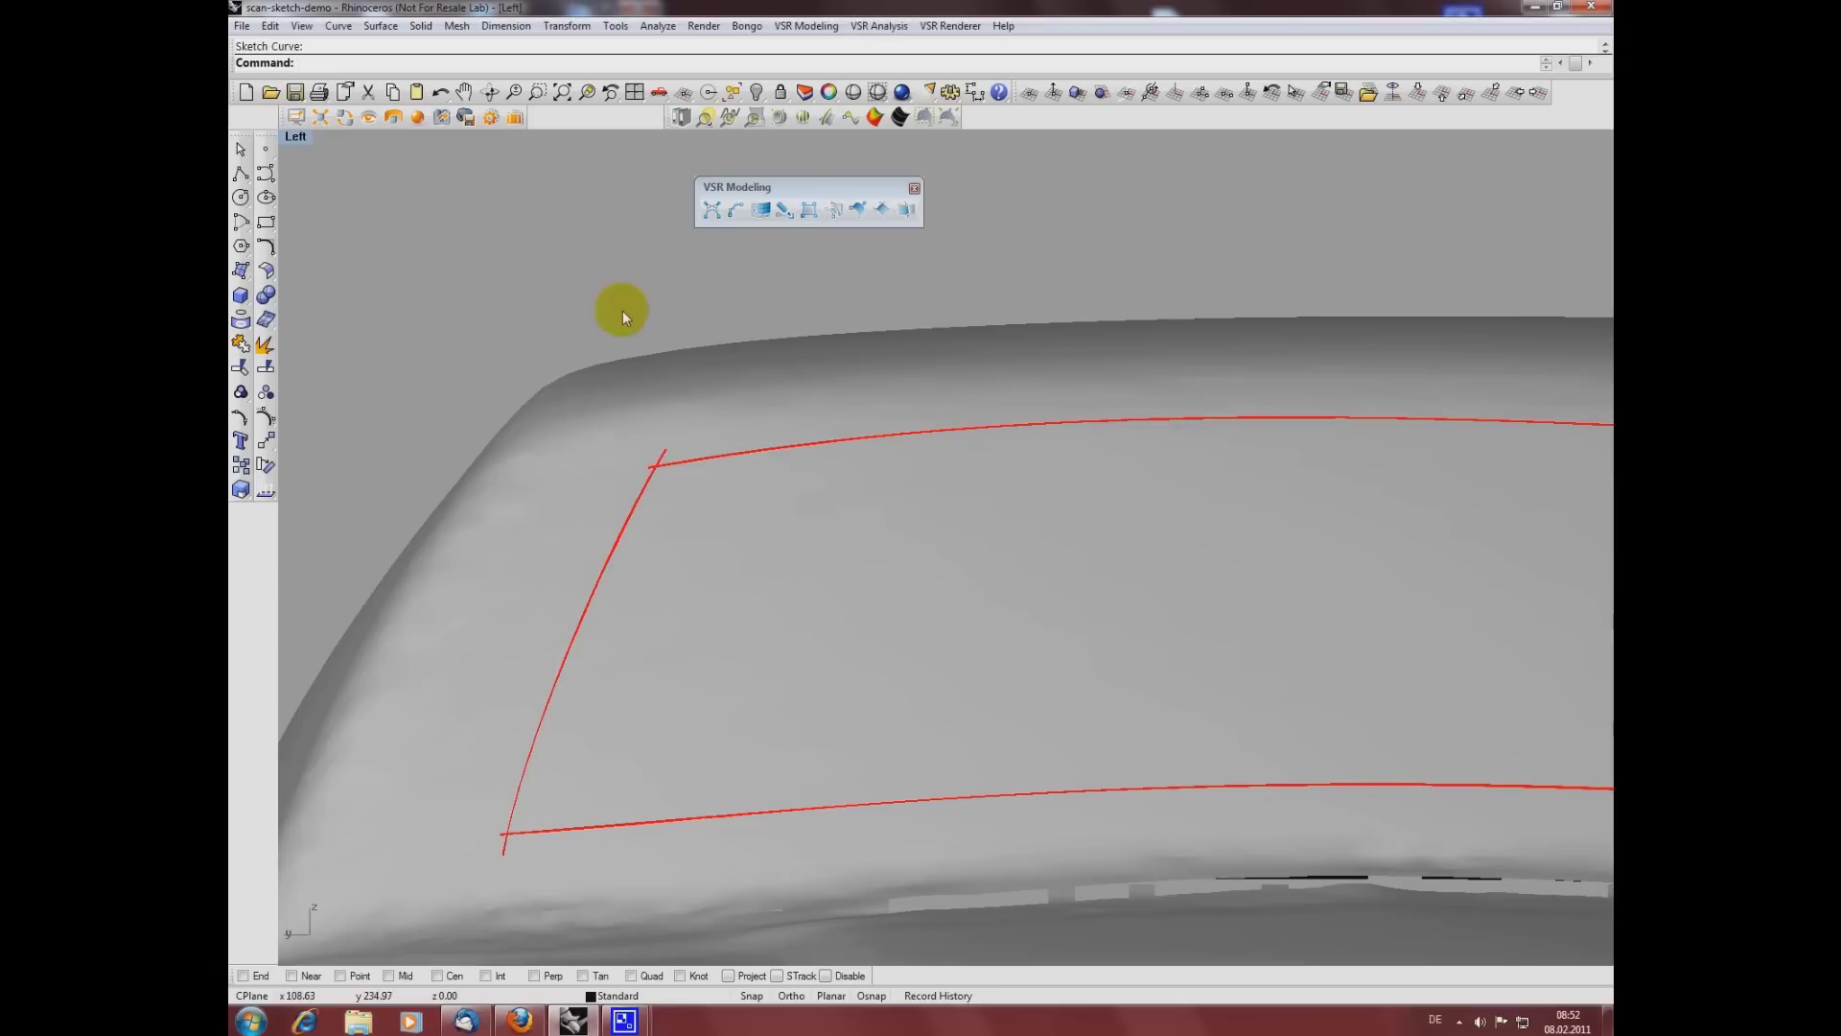
scroll(792, 527, "down", 5)
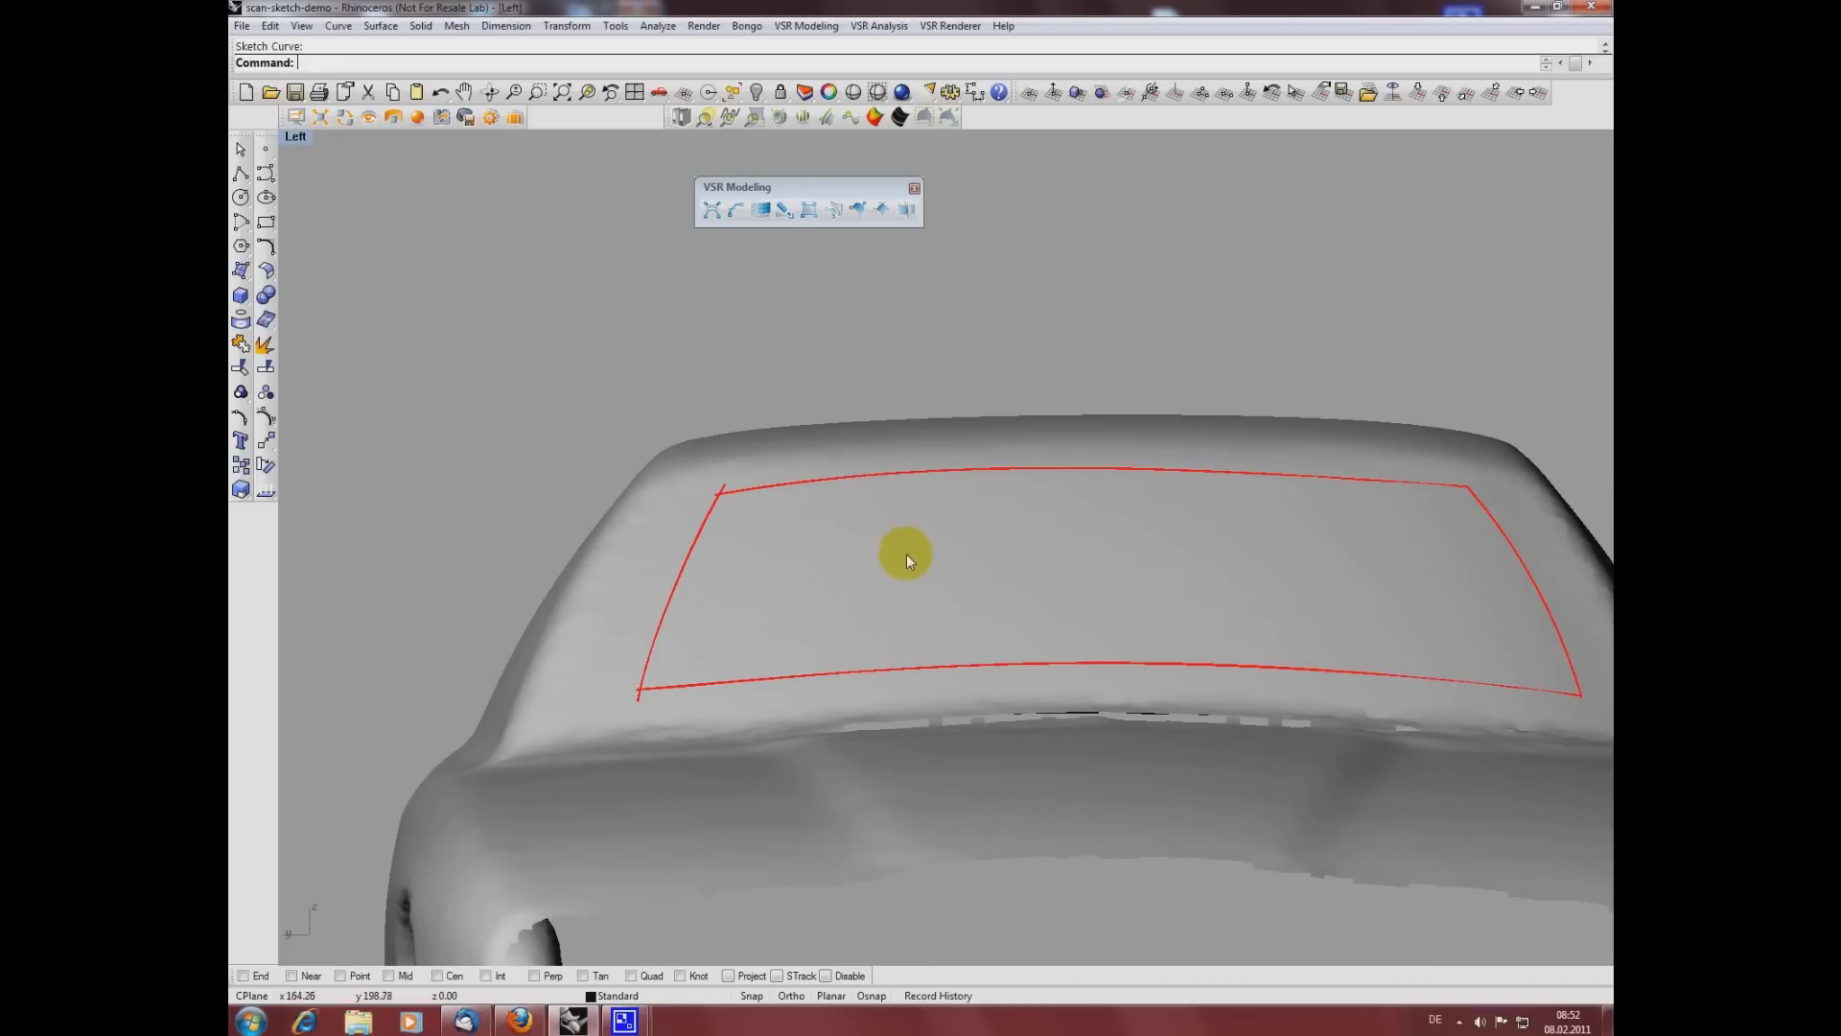
right_click_drag(906, 554, 758, 537)
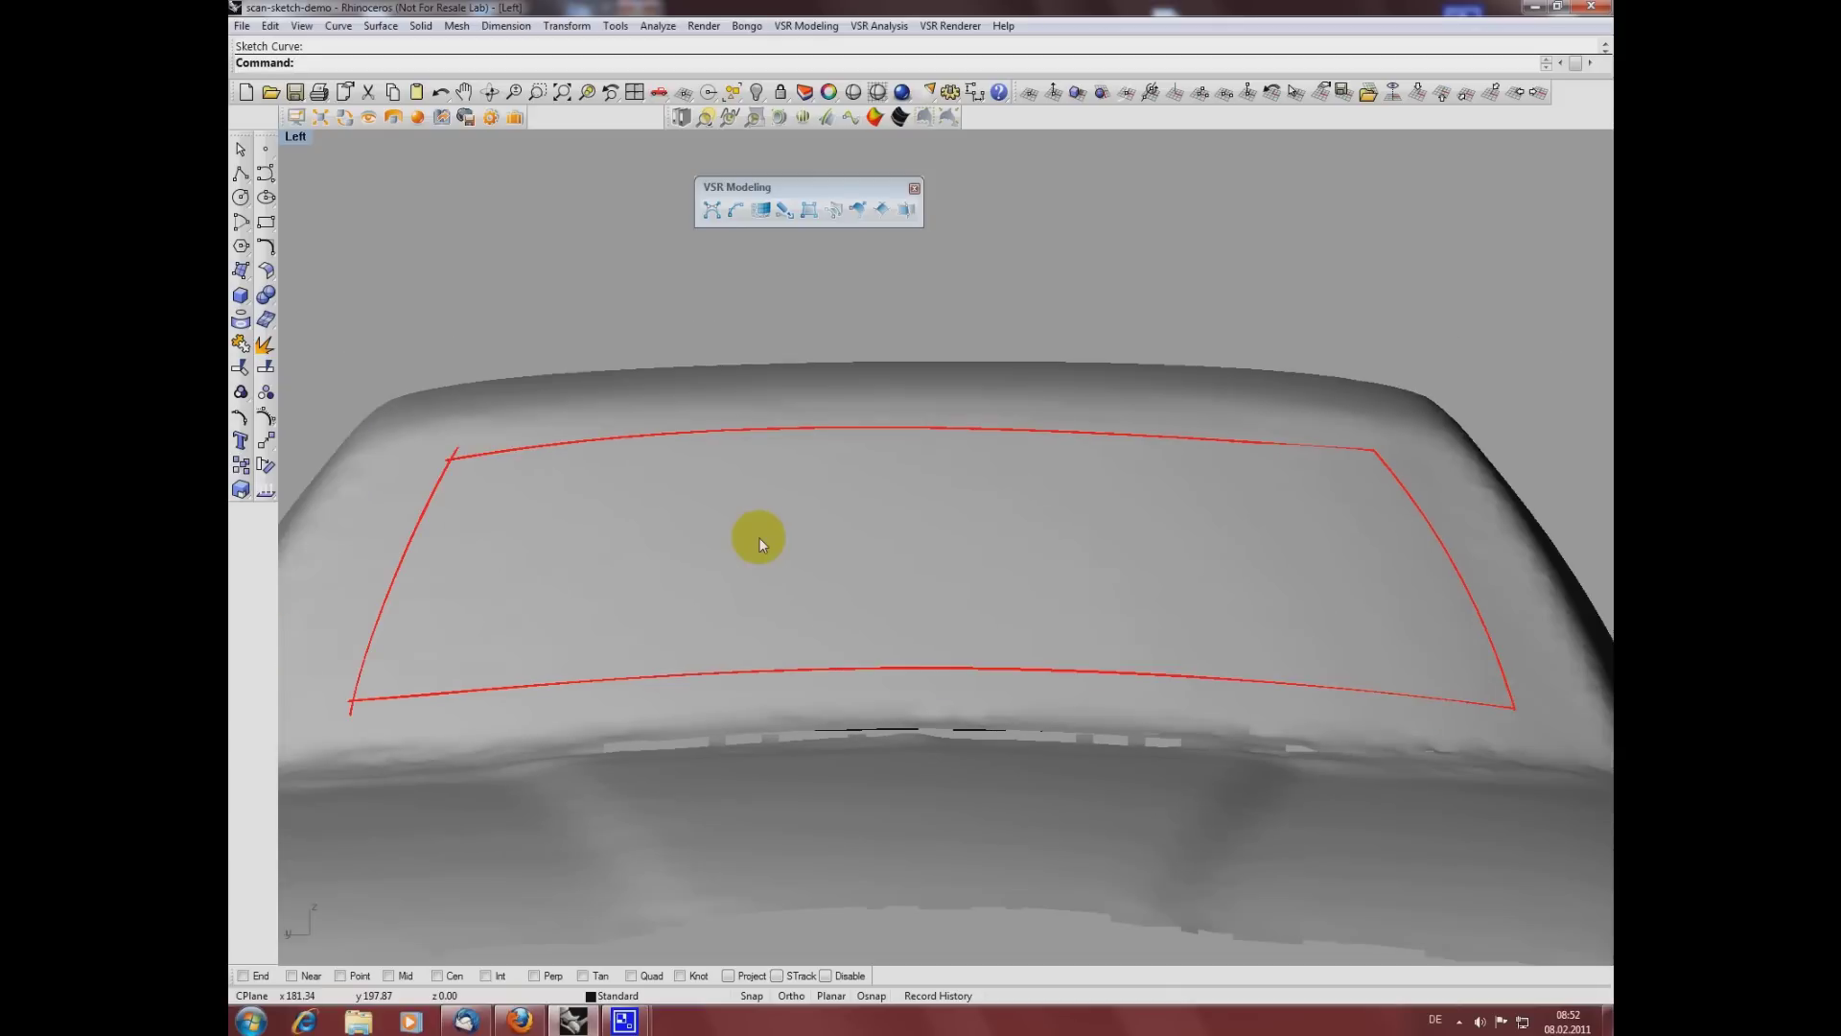
left_click(882, 210)
Step: Select the top, right, bottom and left curves as boundaries and apply the patch
left_click(871, 428)
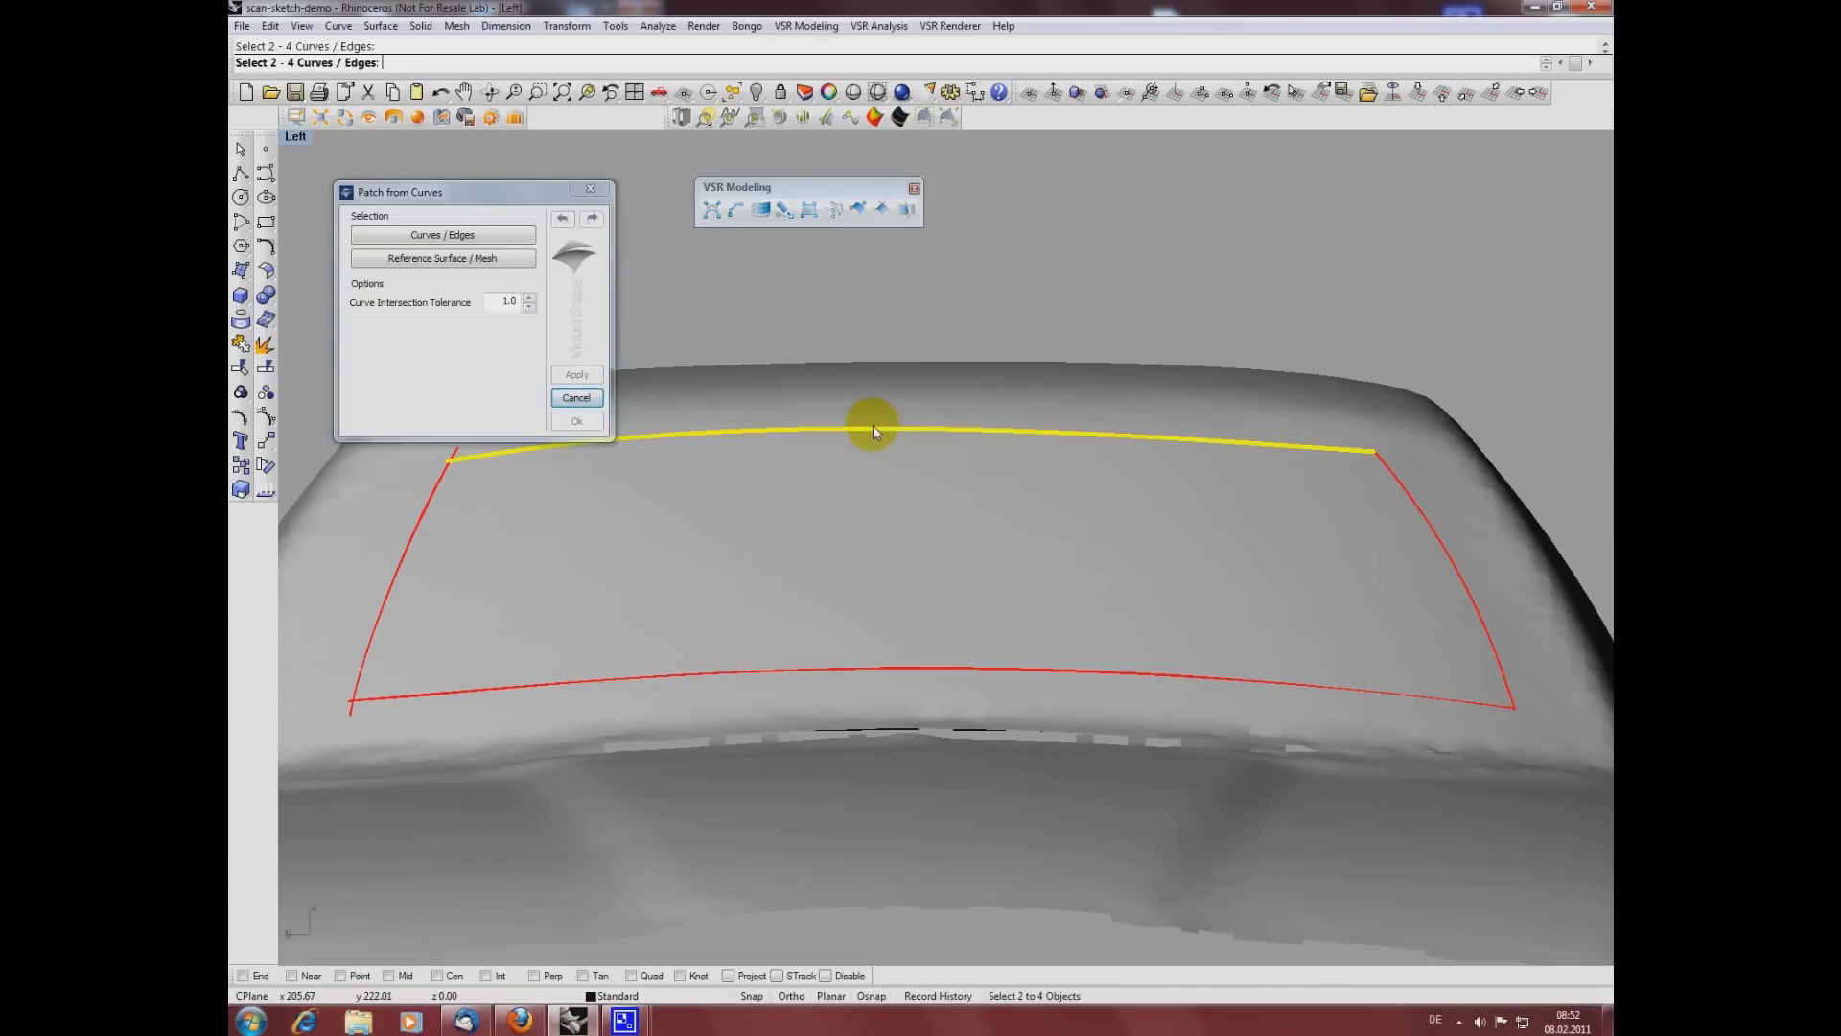
left_click(1440, 534)
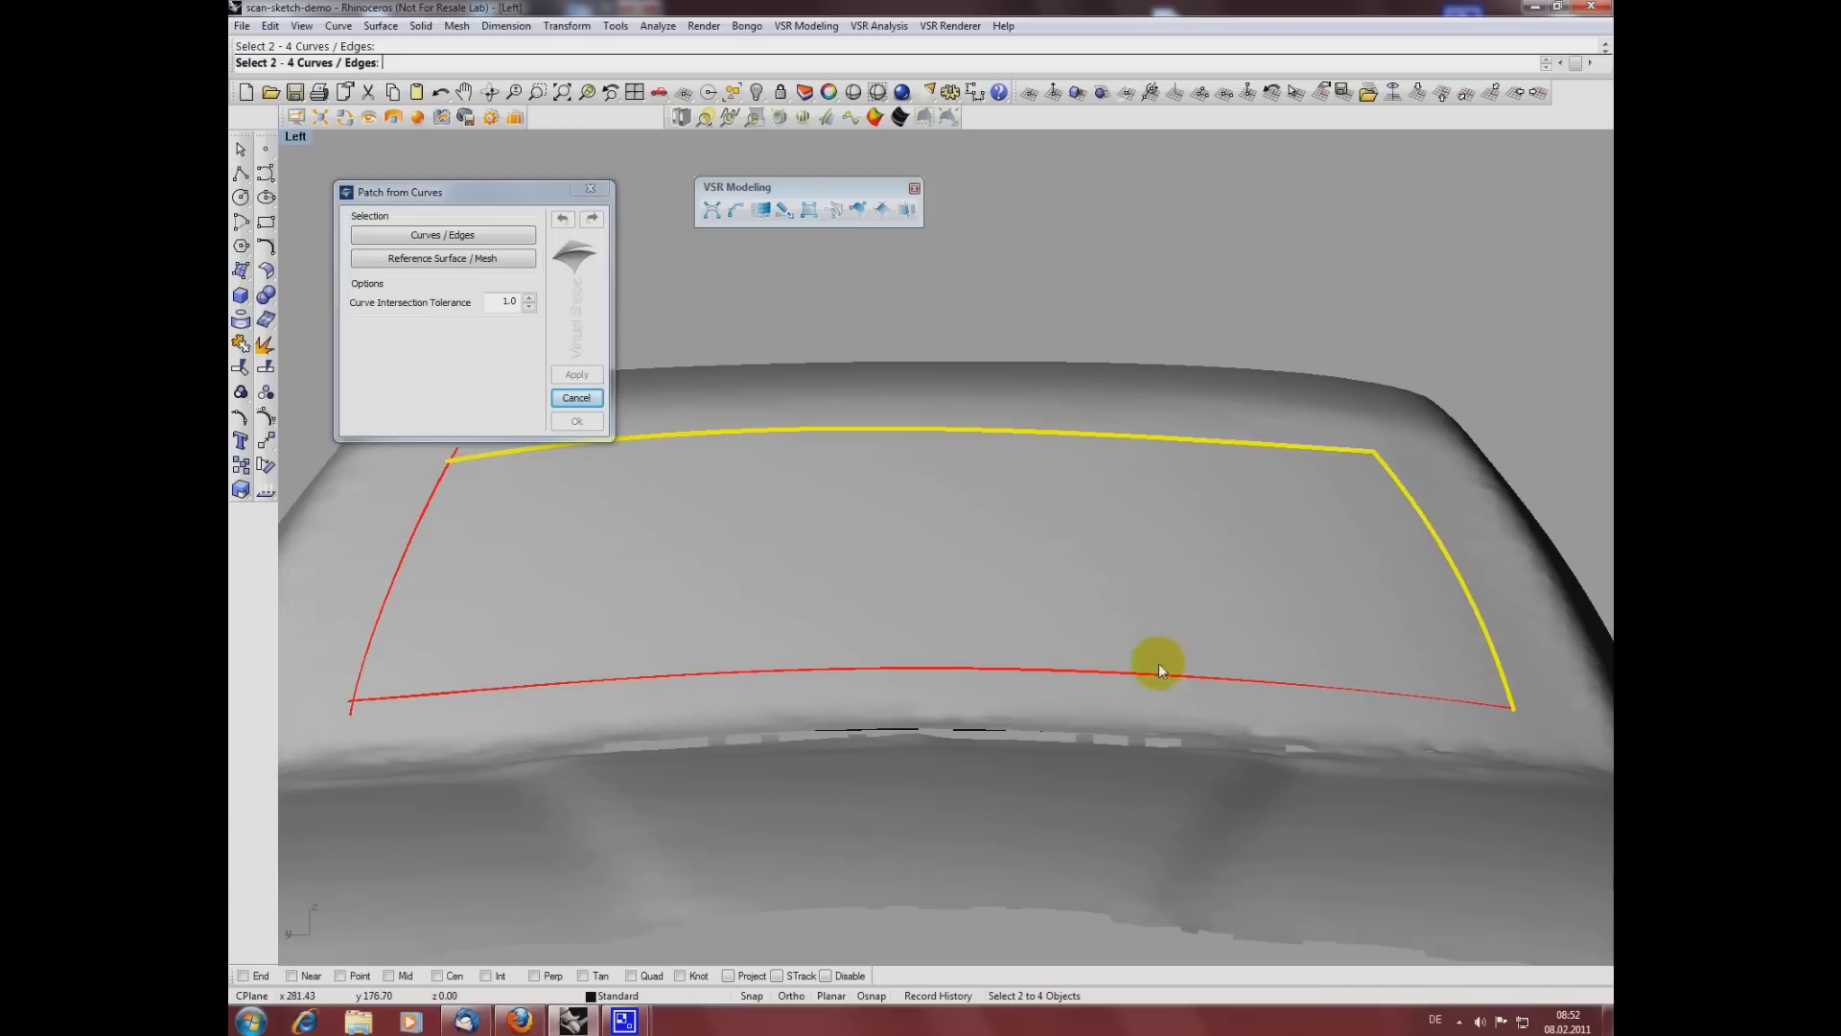
left_click(1097, 675)
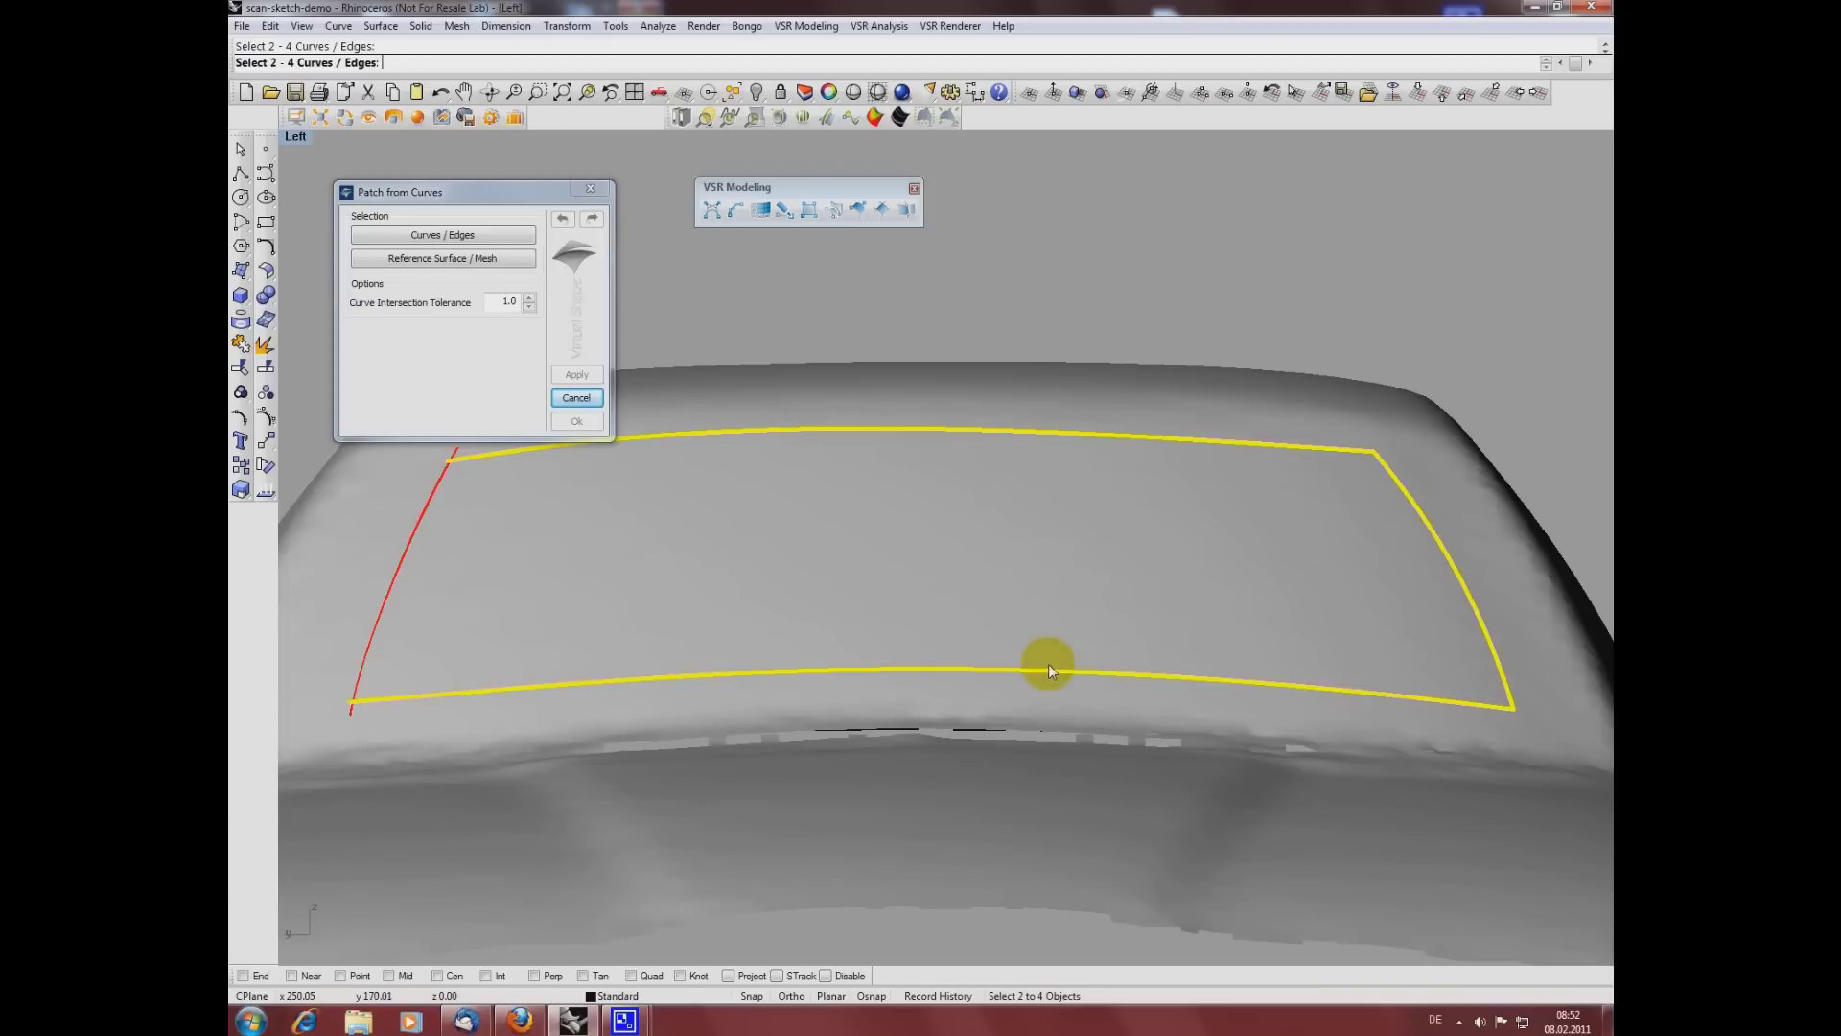
left_click(411, 549)
left_click(576, 374)
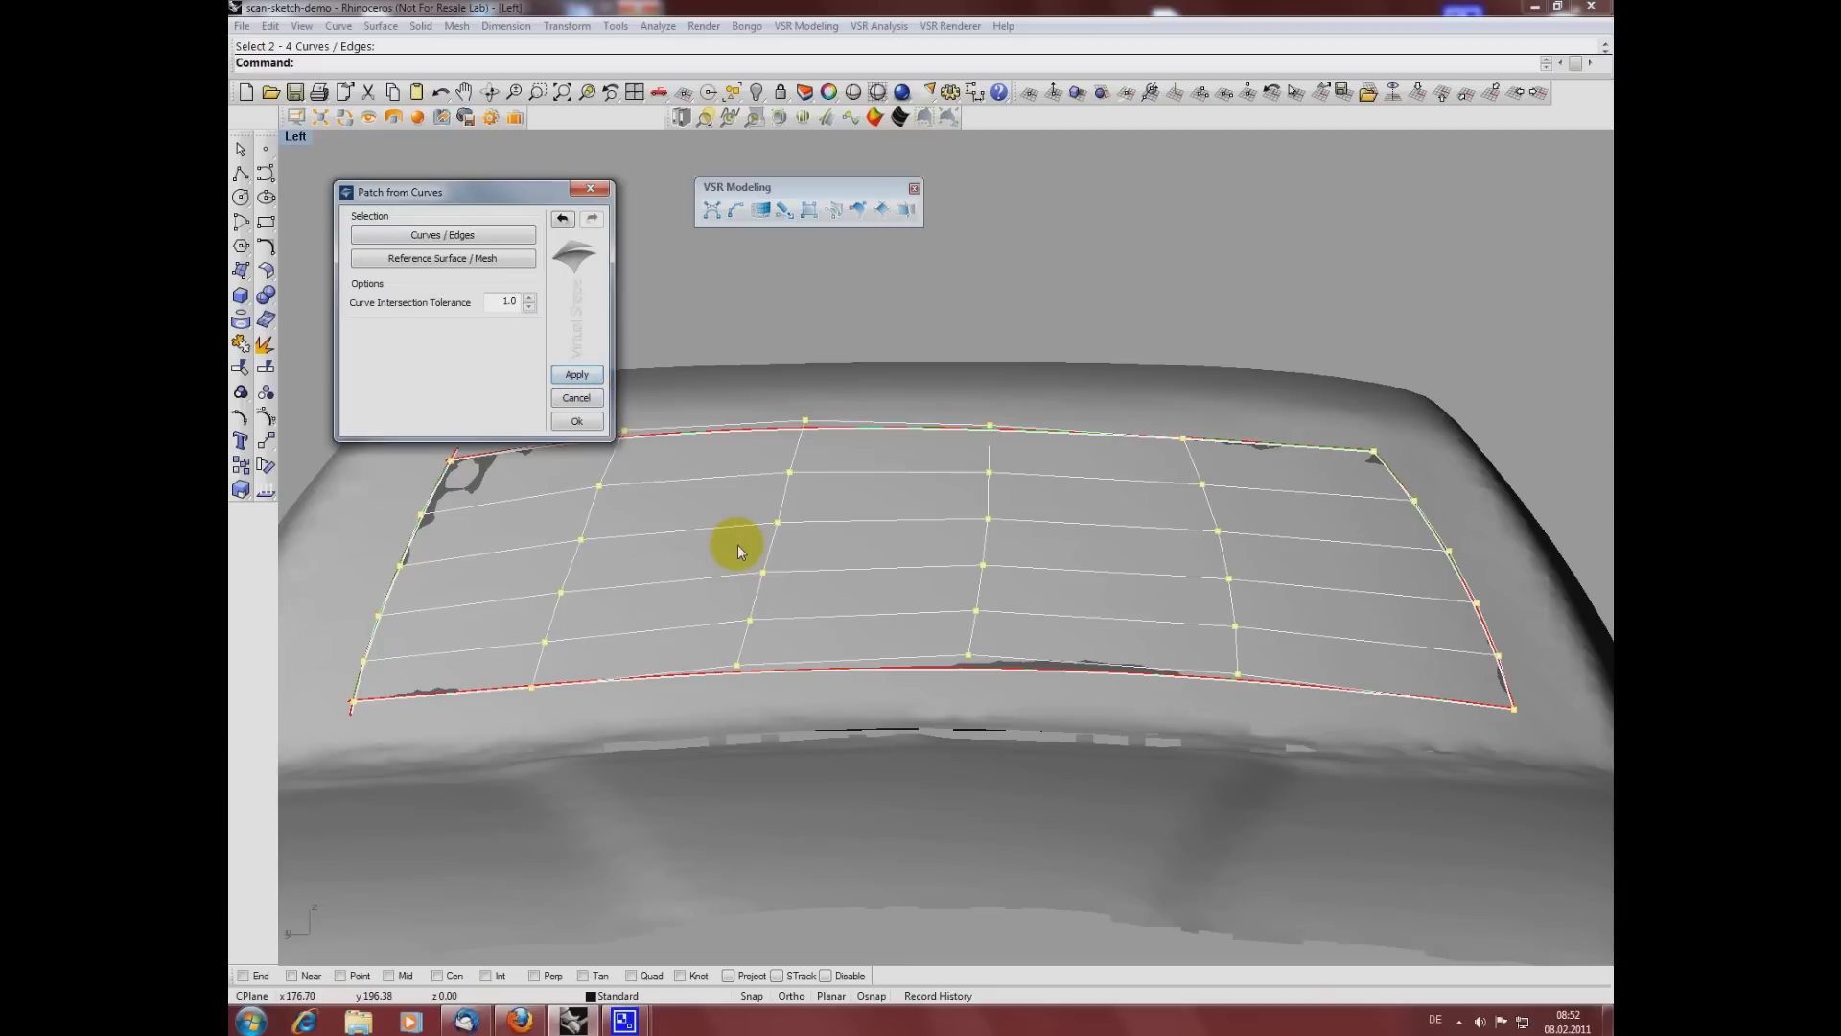
Step: Inspect the patch preview grid from several angles in the Left viewport, then cancel Patch from Curves
left_click(1179, 324)
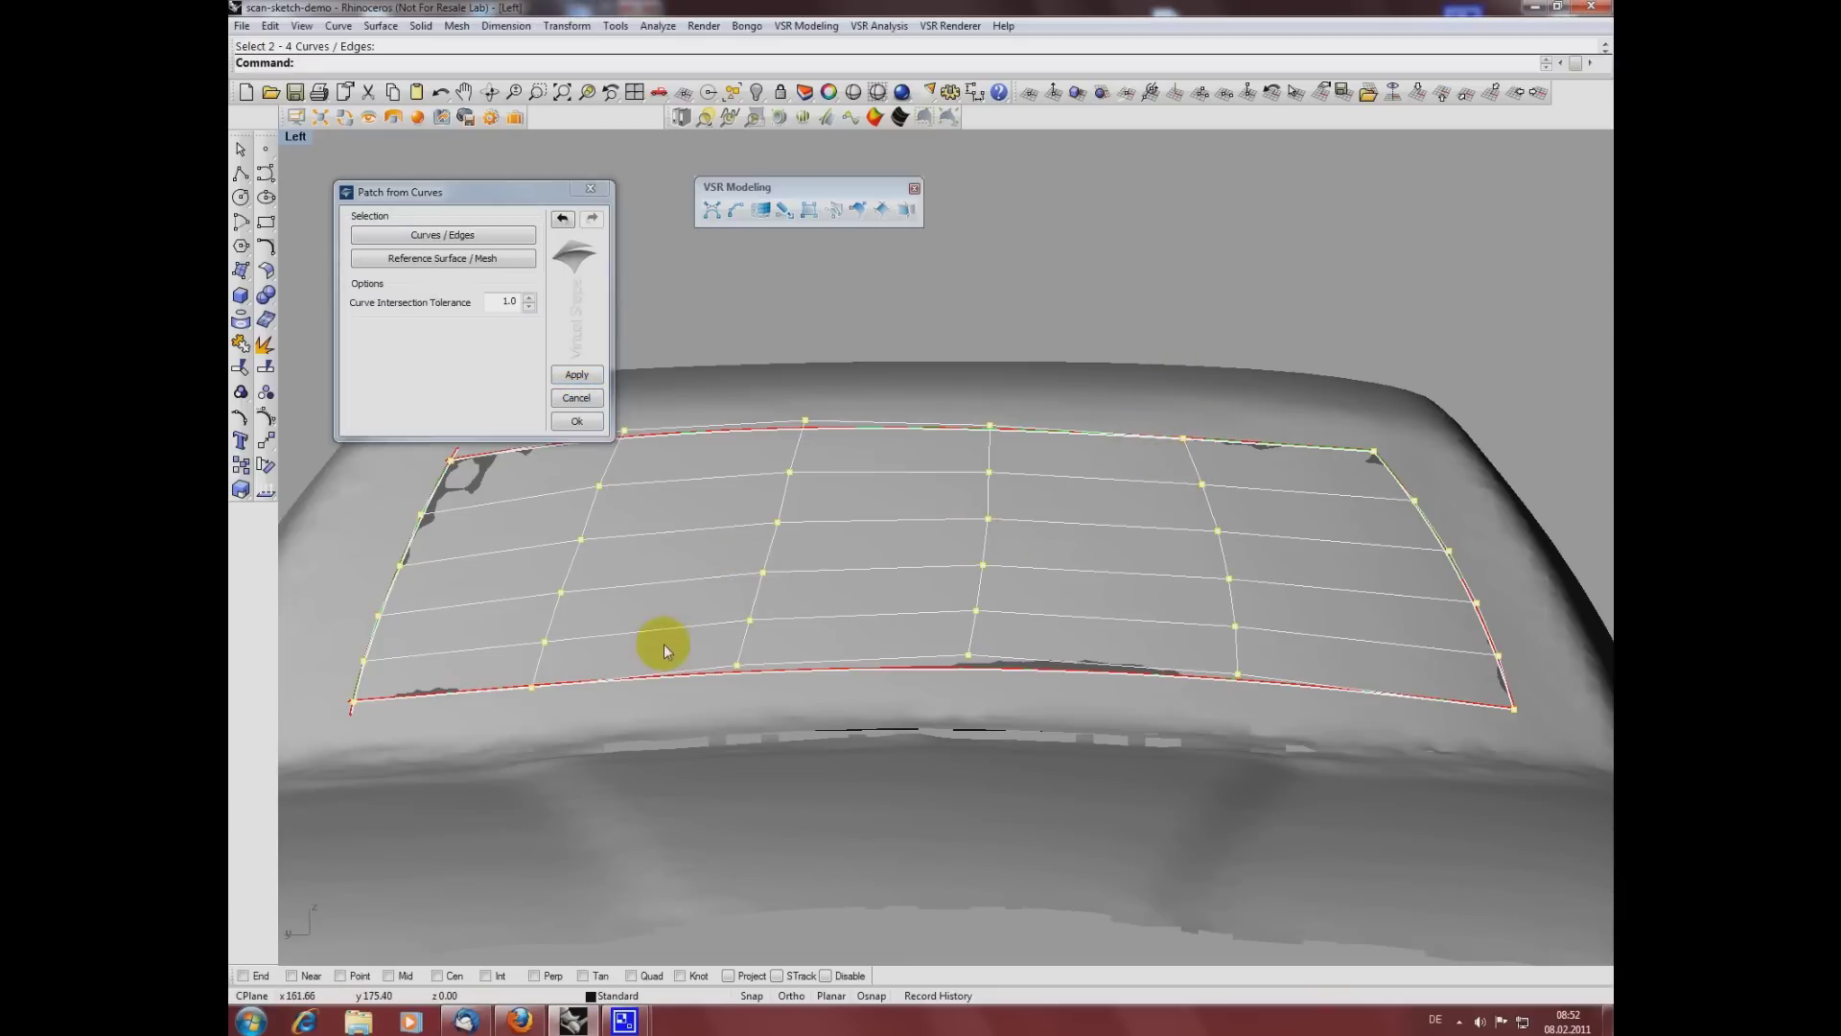
scroll(519, 690, "up", 3)
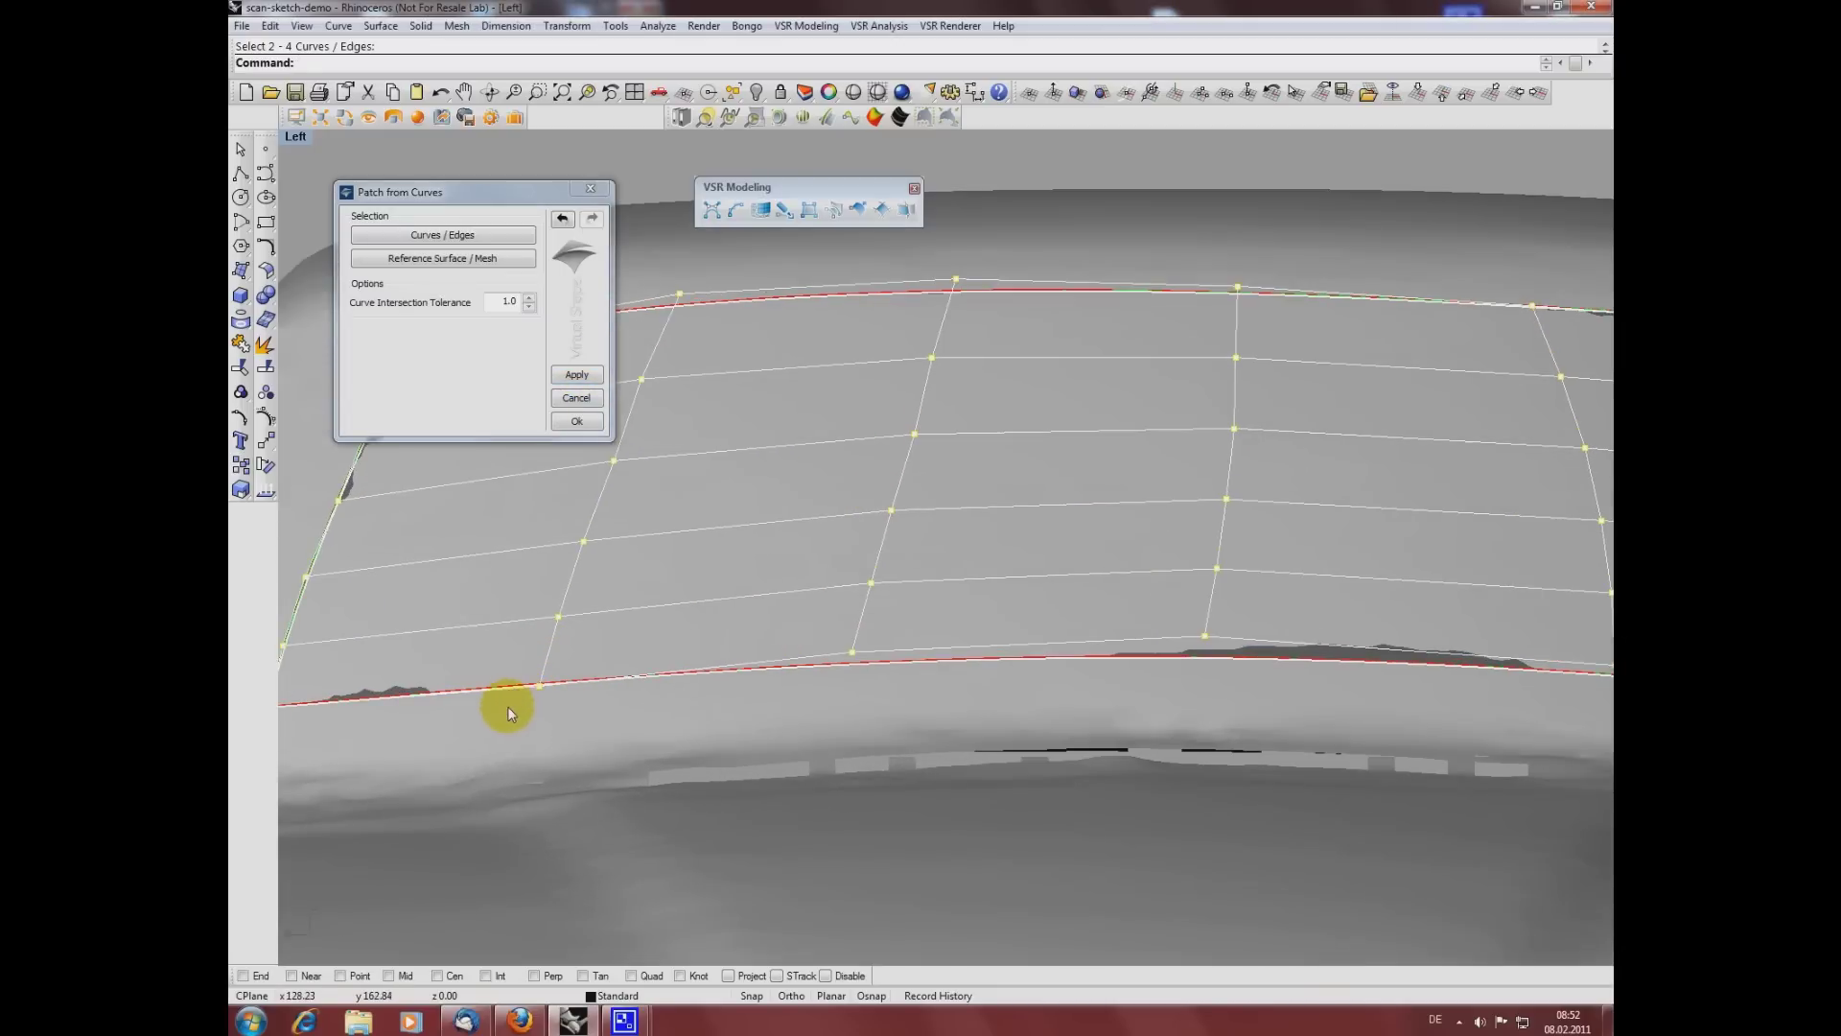
right_click_drag(508, 706, 687, 732)
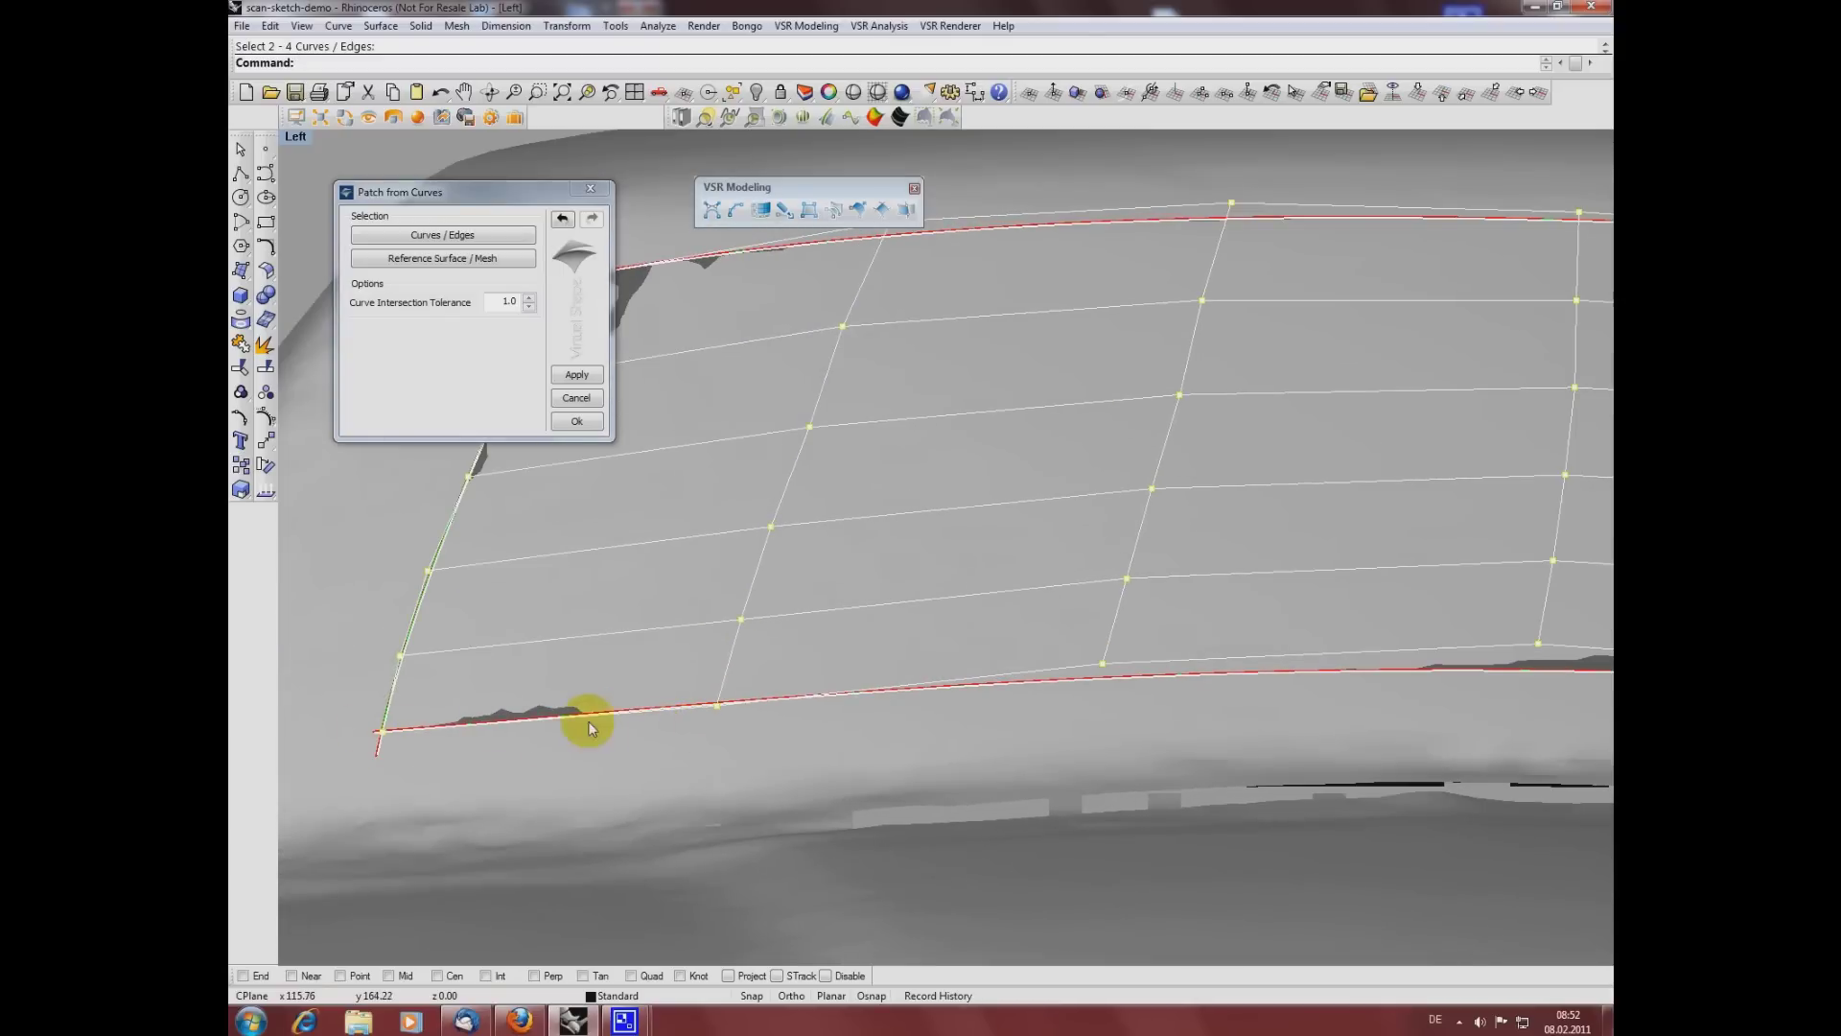
scroll(920, 663, "down", 2)
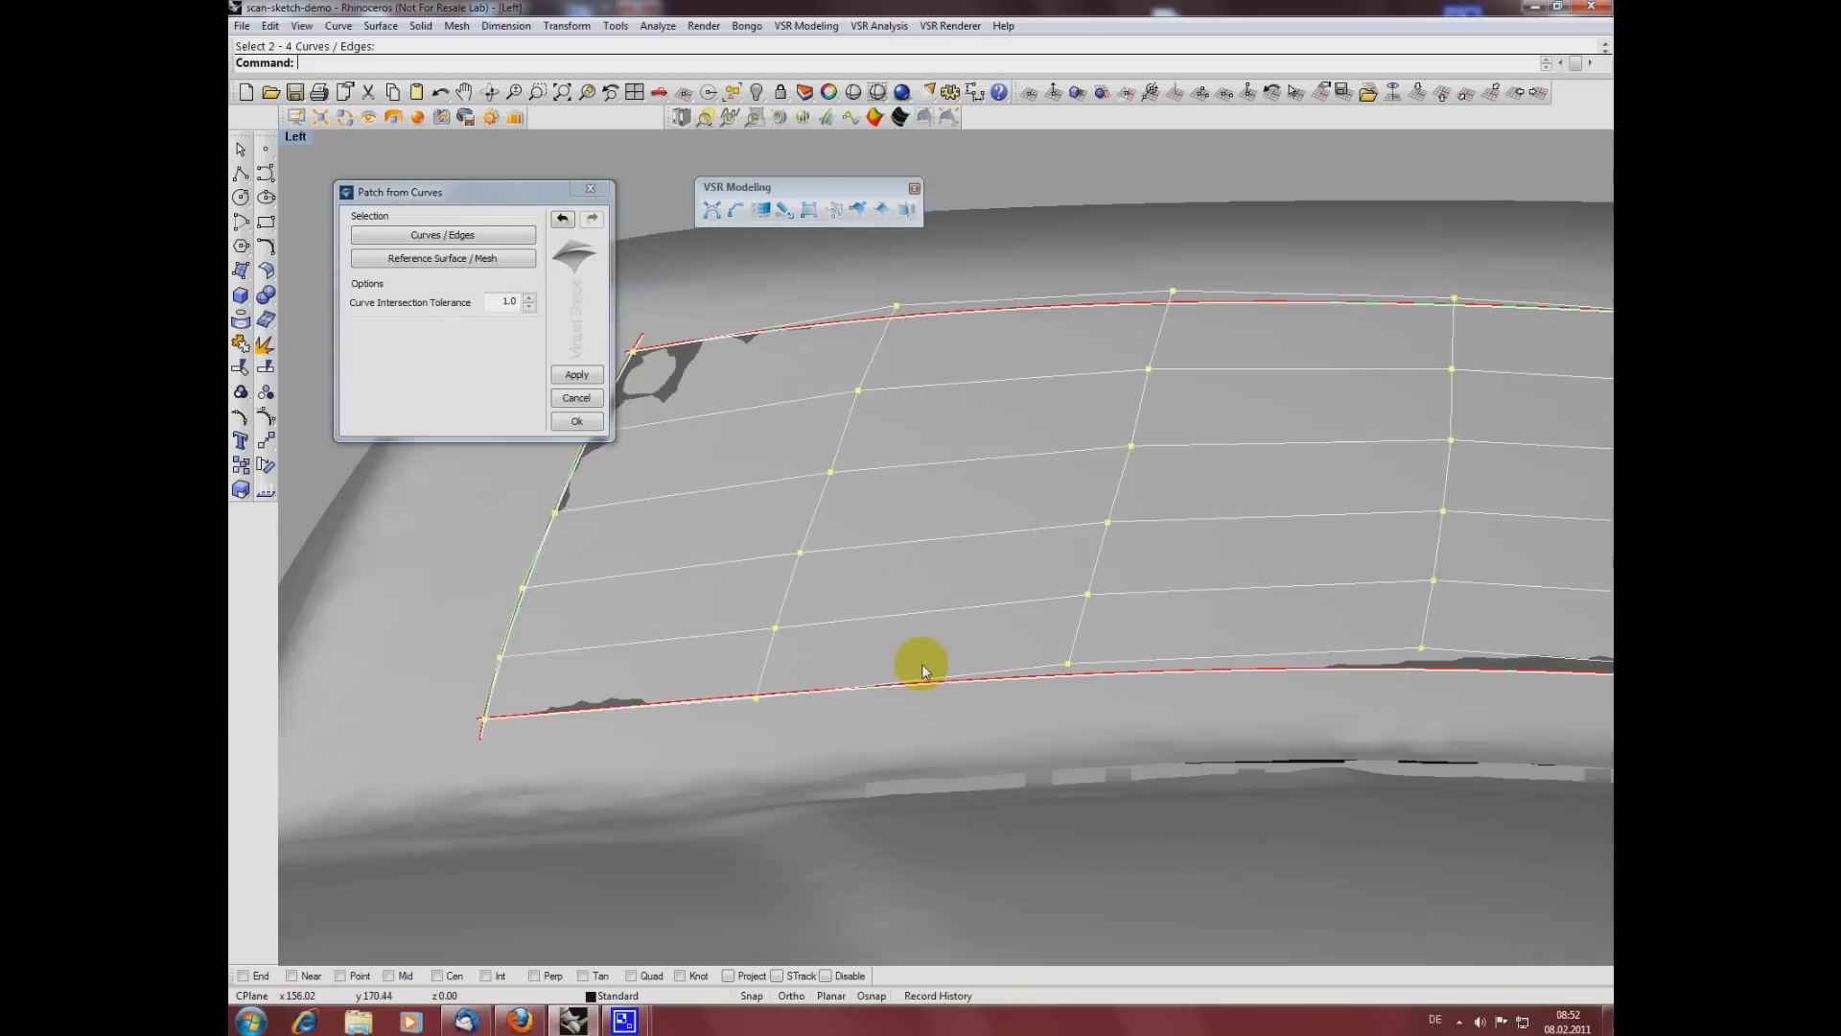
scroll(922, 664, "down", 2)
right_click_drag(922, 663, 1162, 606)
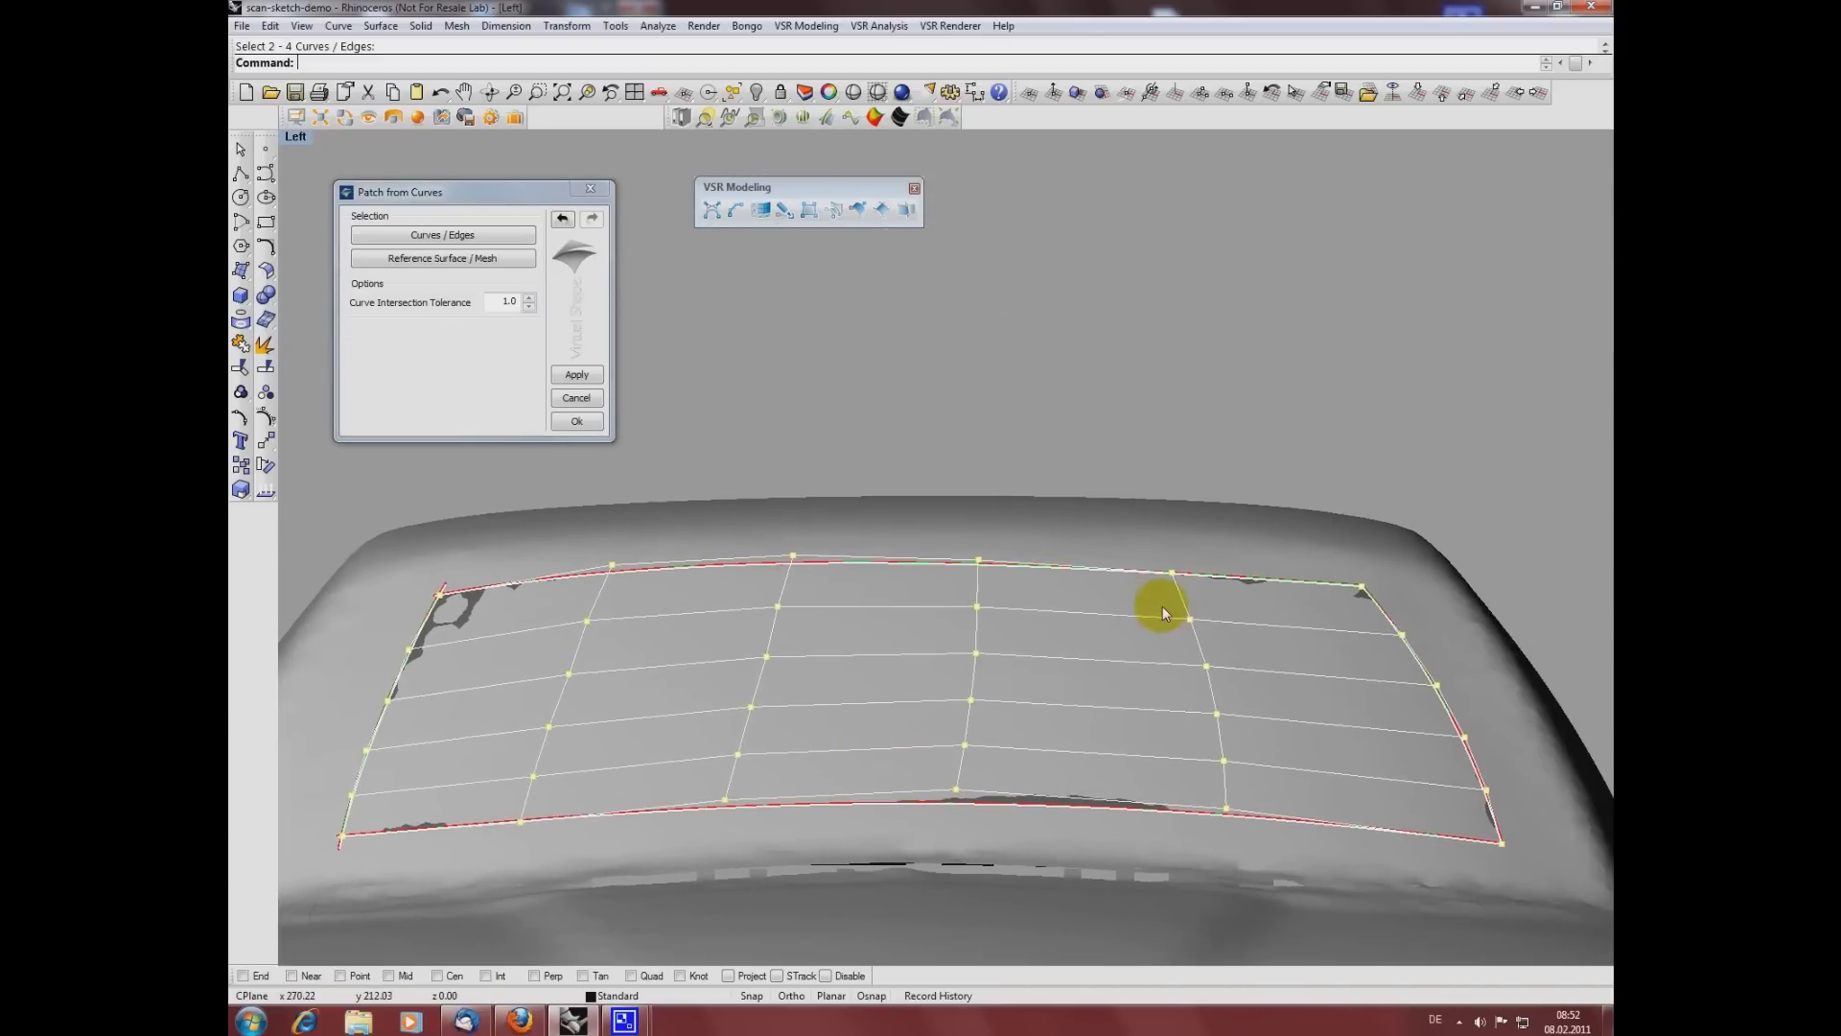
scroll(1185, 569, "up", 3)
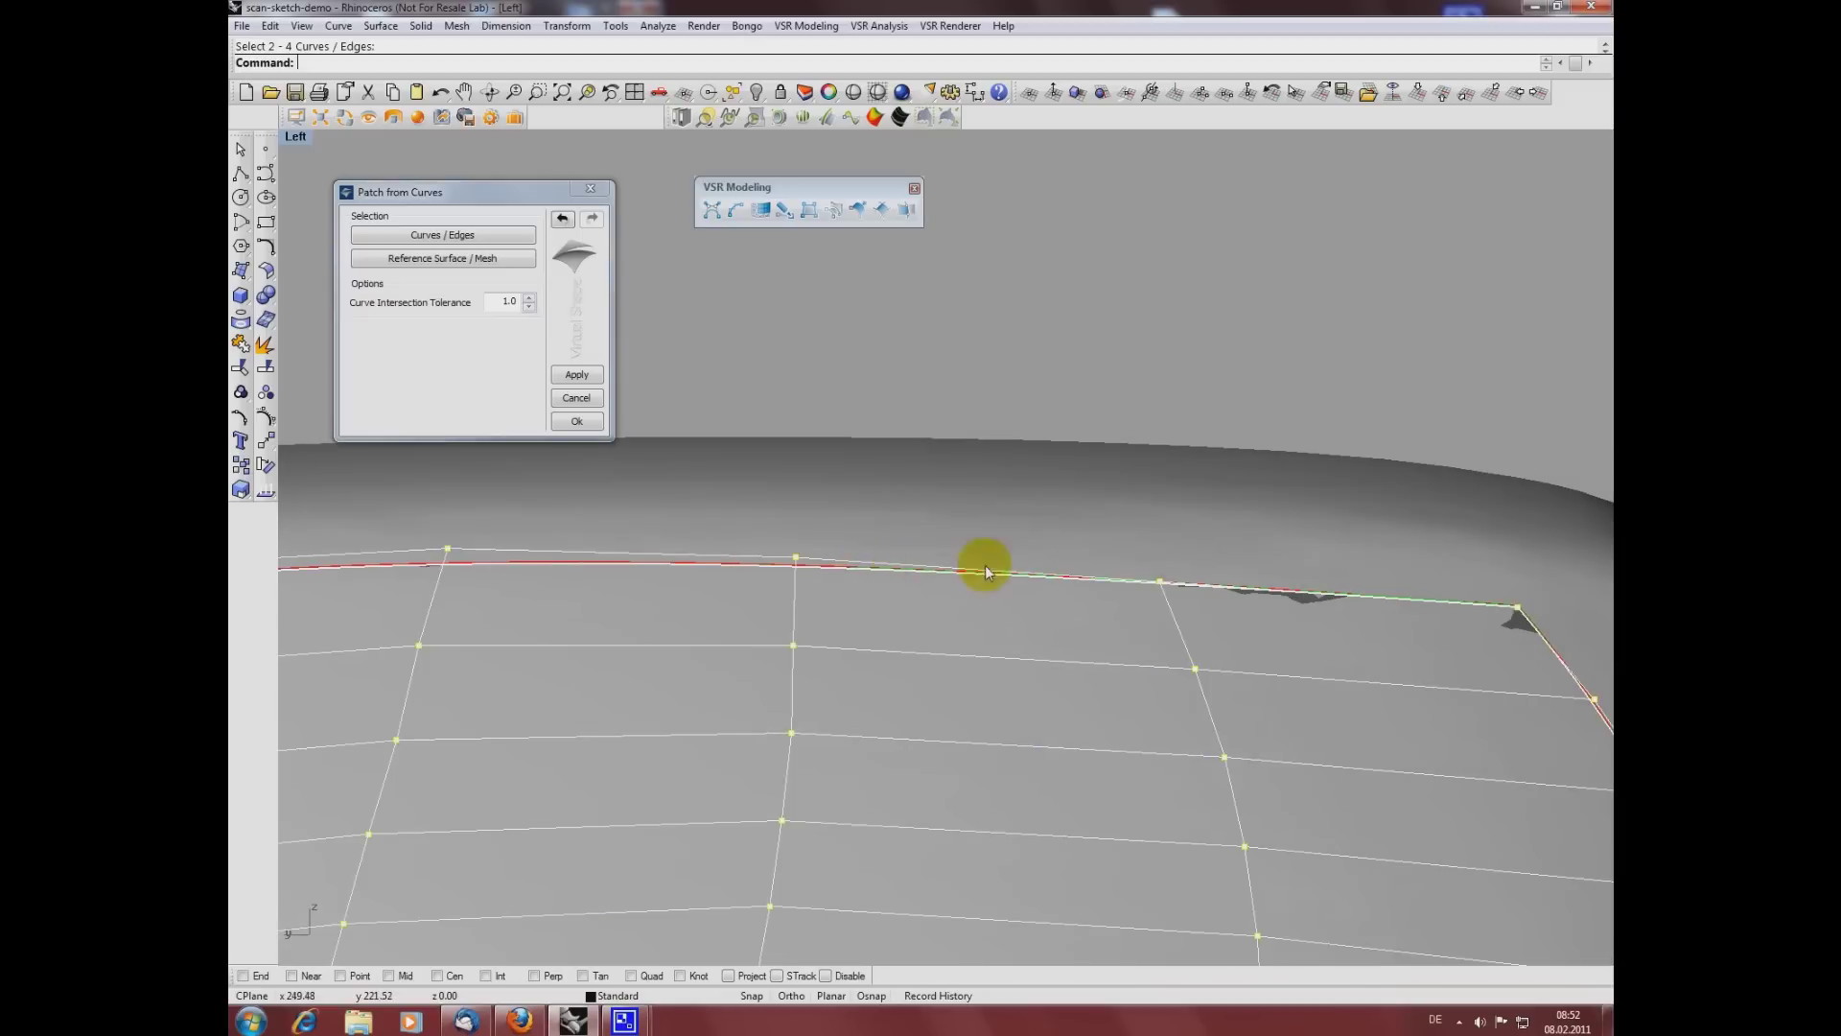
scroll(1026, 598, "down", 3)
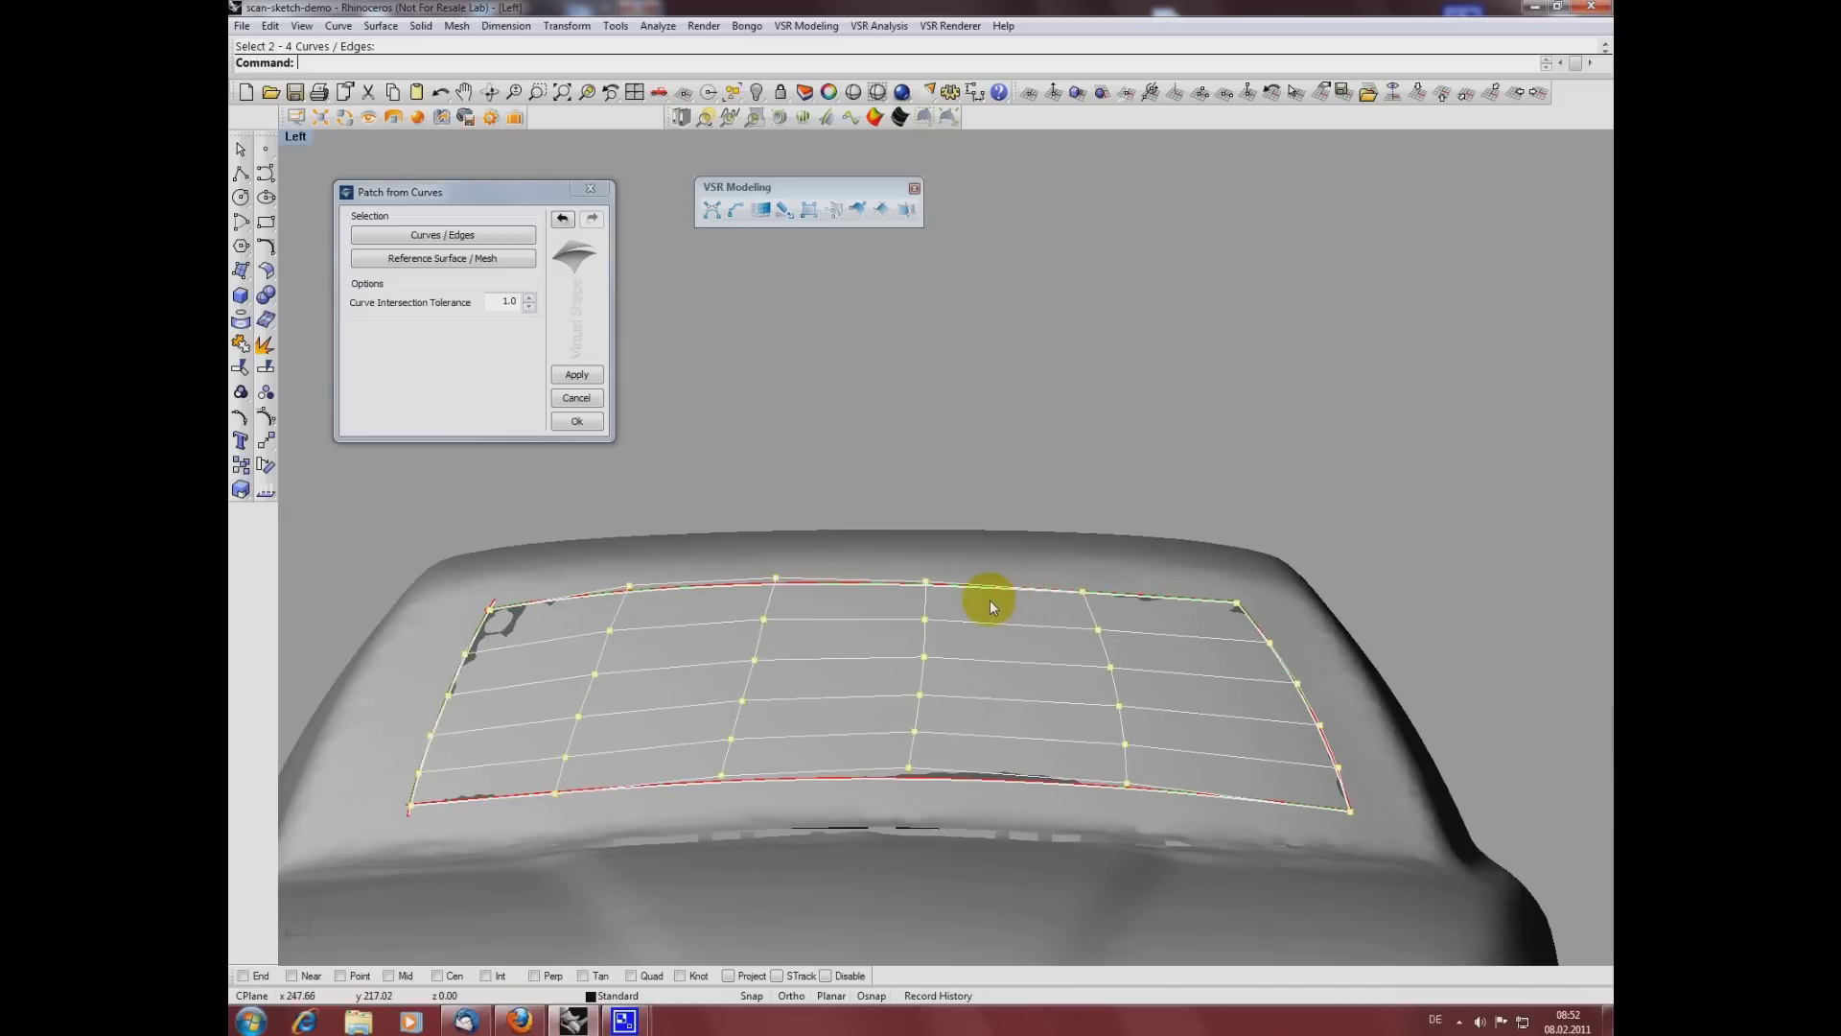
scroll(988, 600, "up", 3)
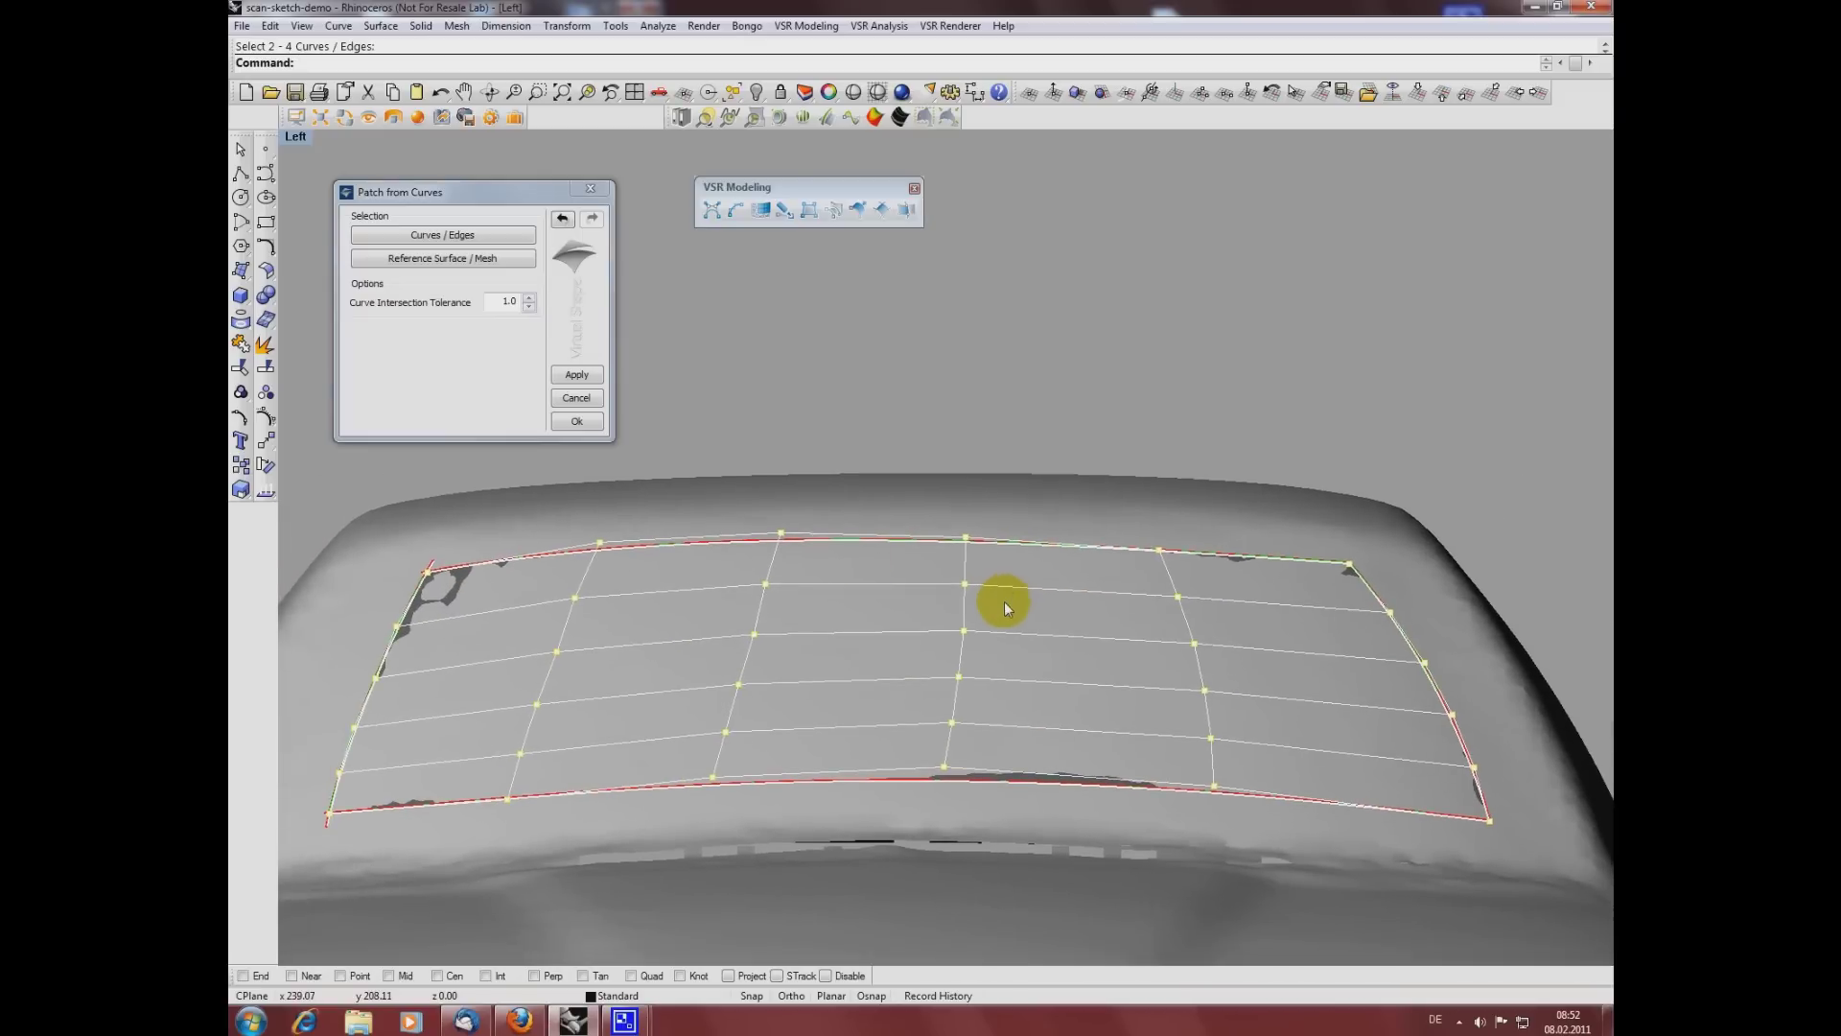
left_click(587, 399)
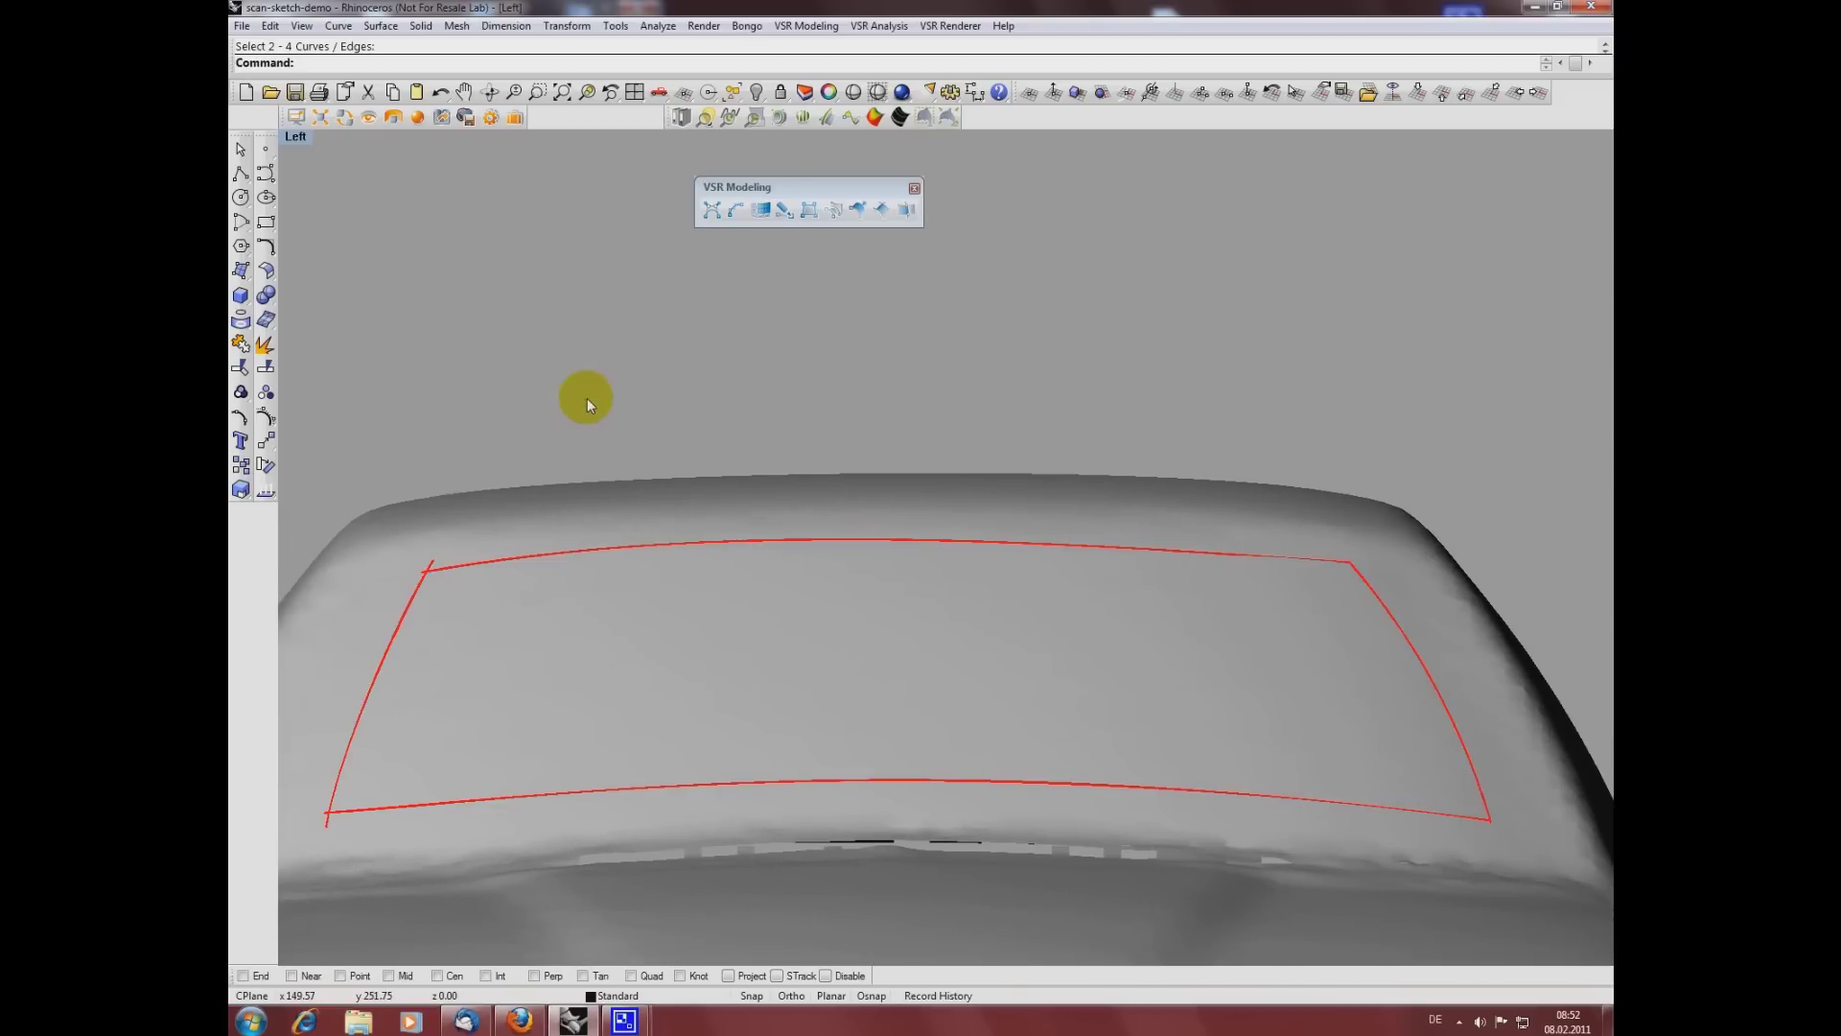
Step: Start VSR Dynamic Modeling on the top red windshield curve and move its dialog aside
left_click(712, 210)
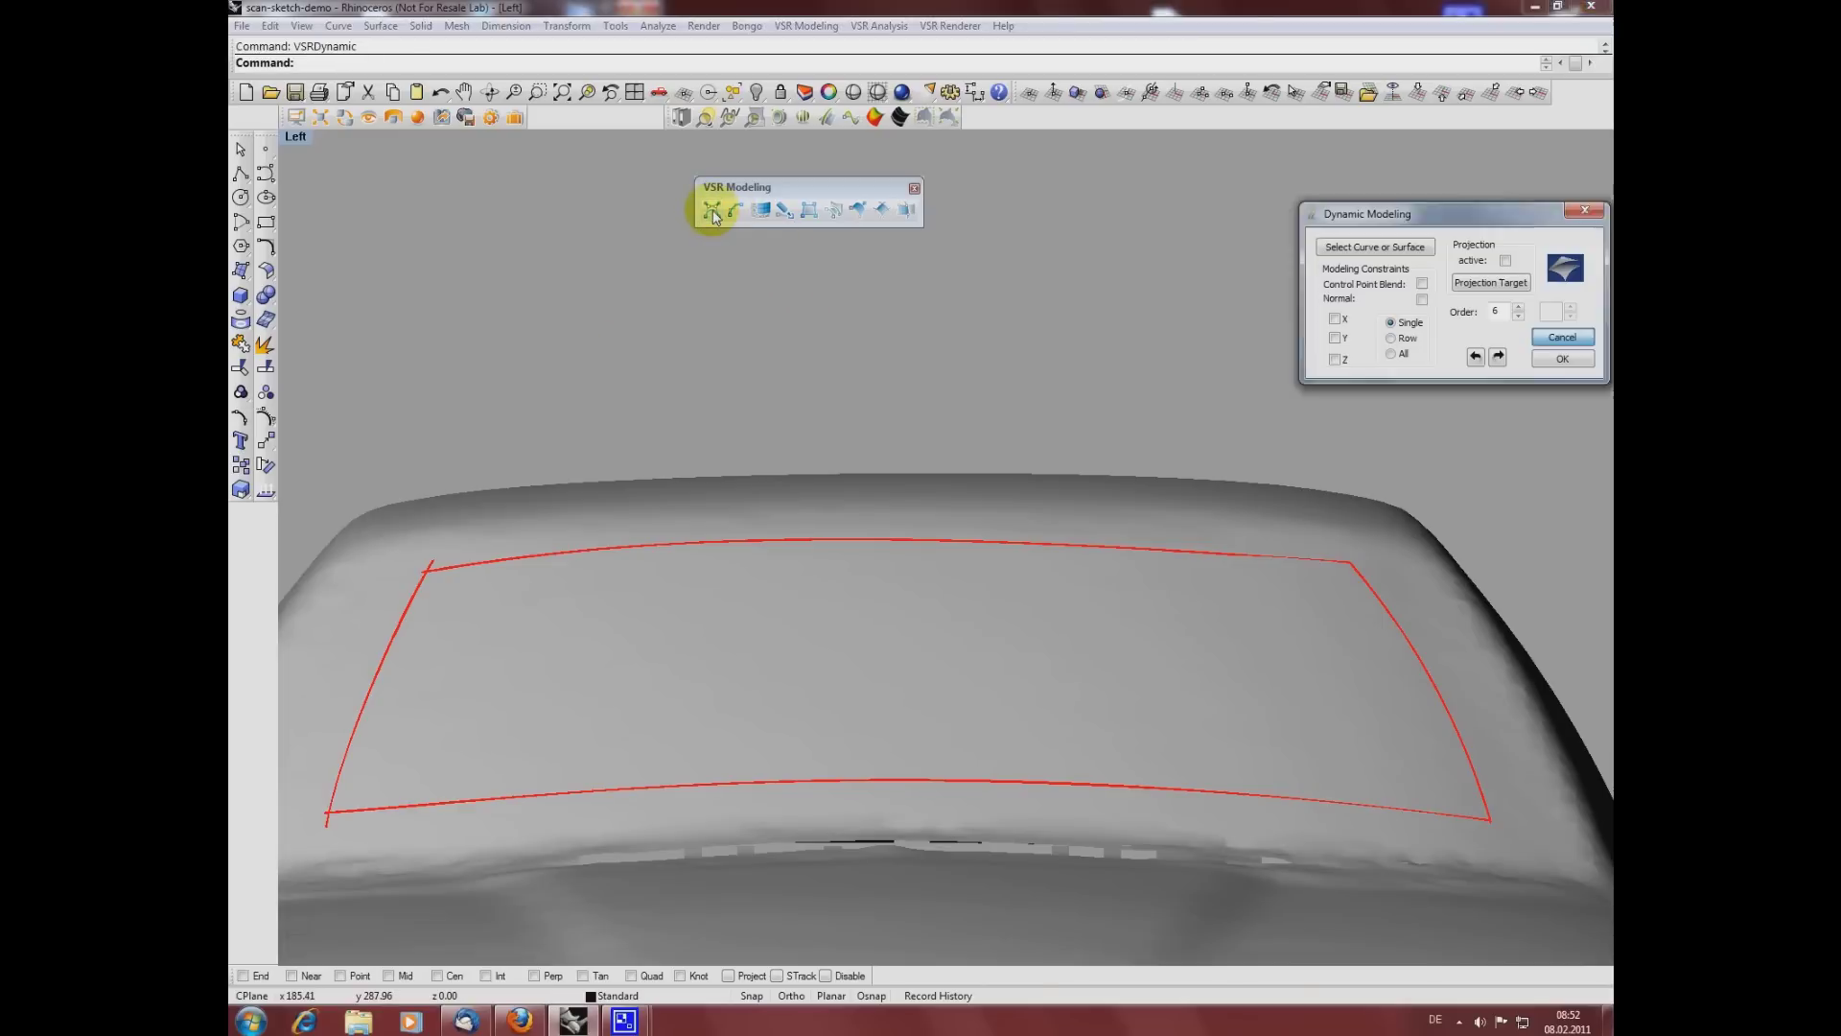
left_click(1070, 544)
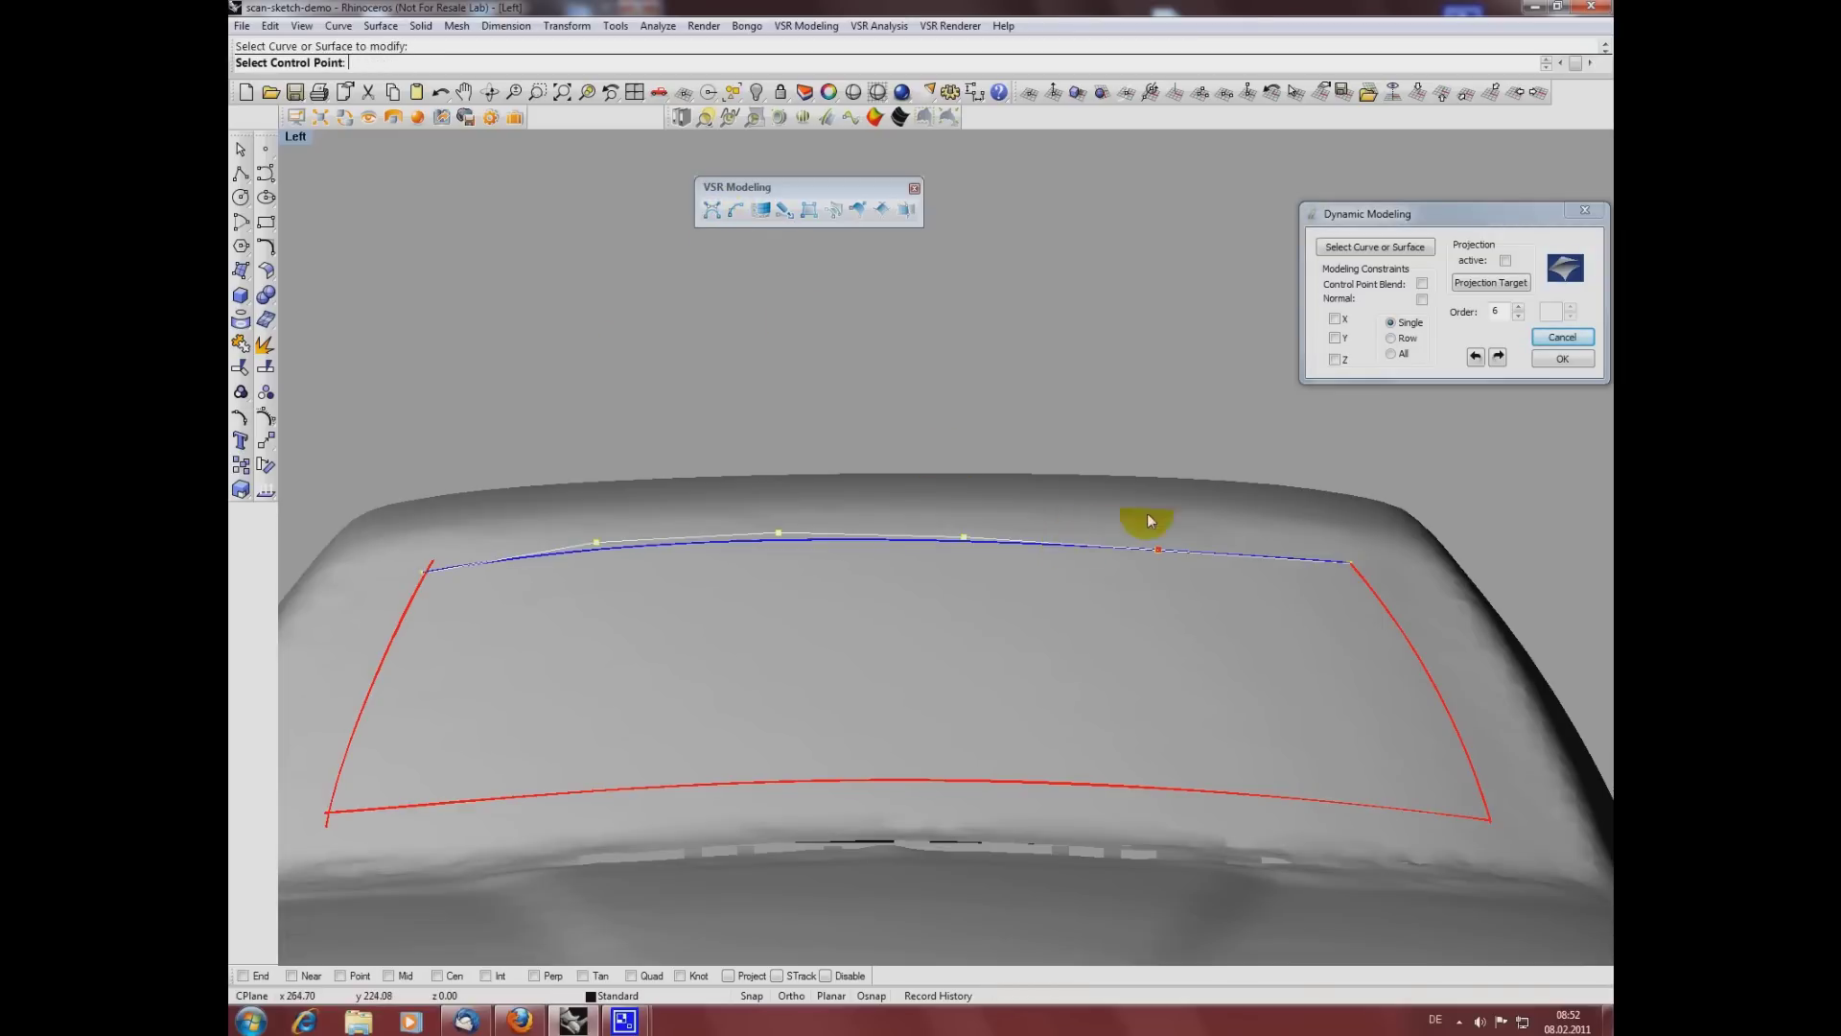
left_click(1405, 216)
left_click_drag(1405, 217, 1297, 225)
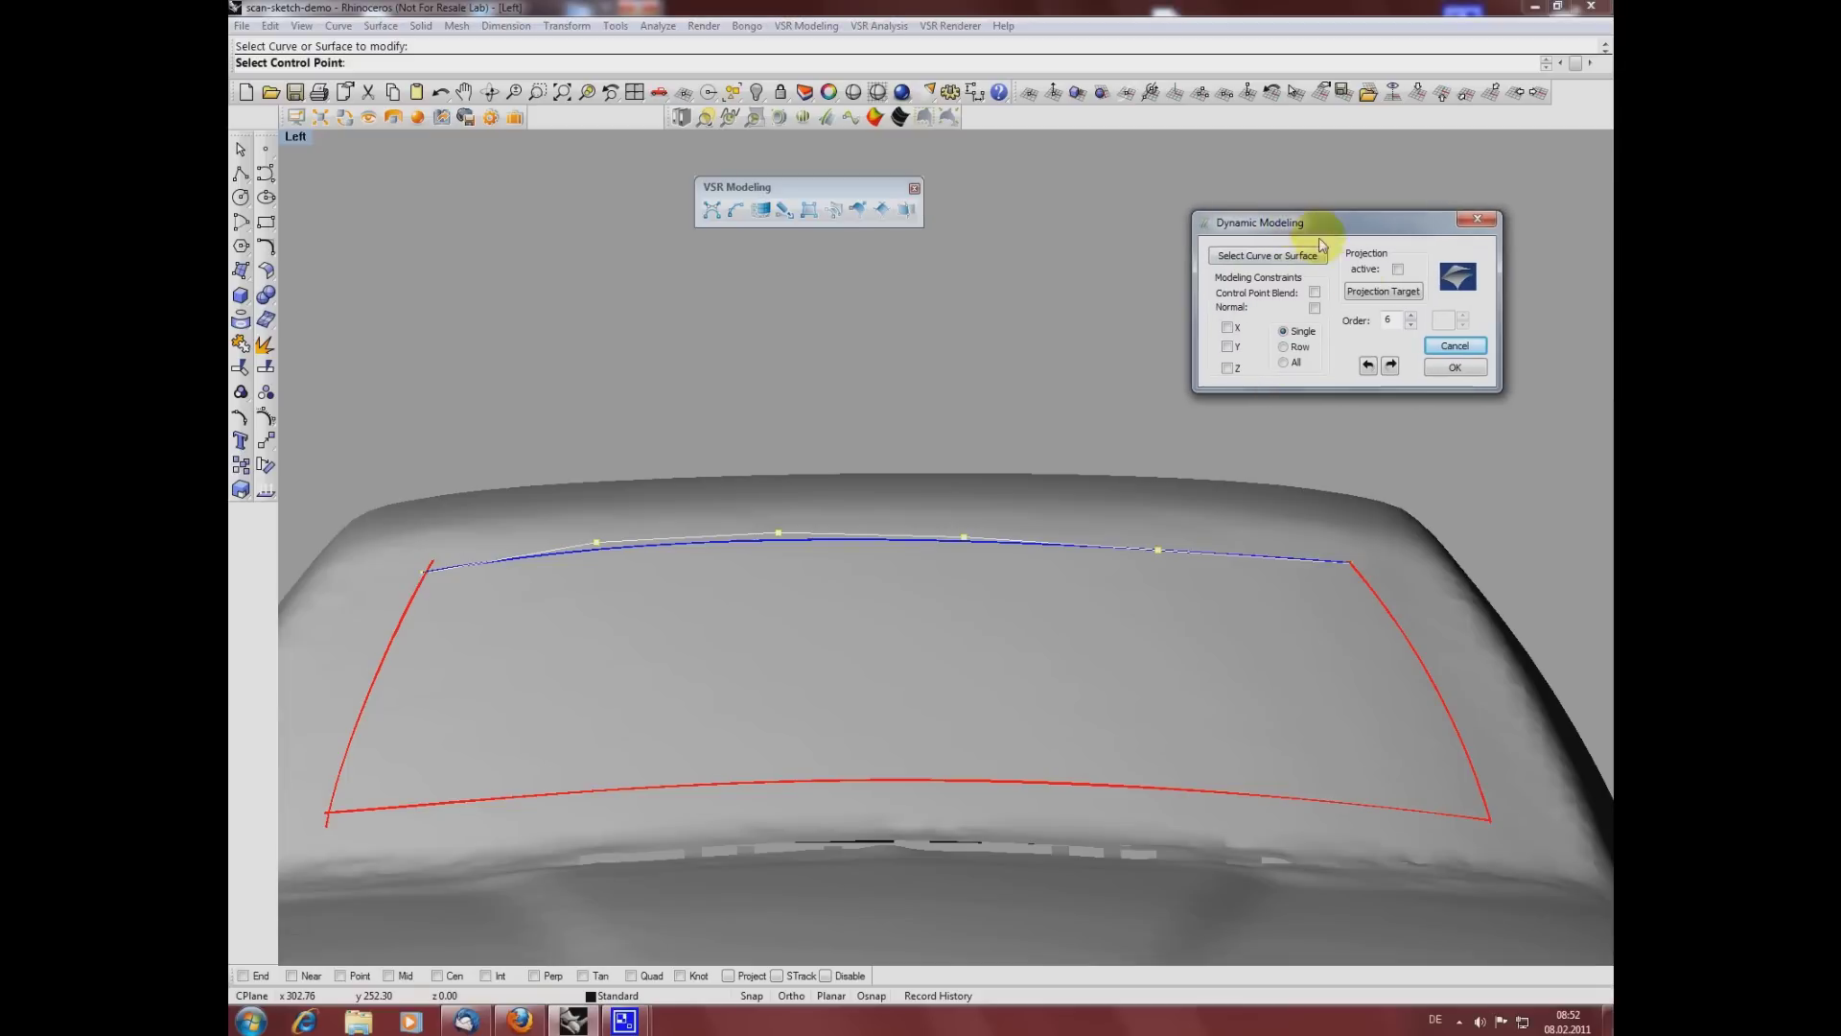
Step: Set the car scan mesh as projection target, adjust two top-curve control points, and accept
left_click(1383, 292)
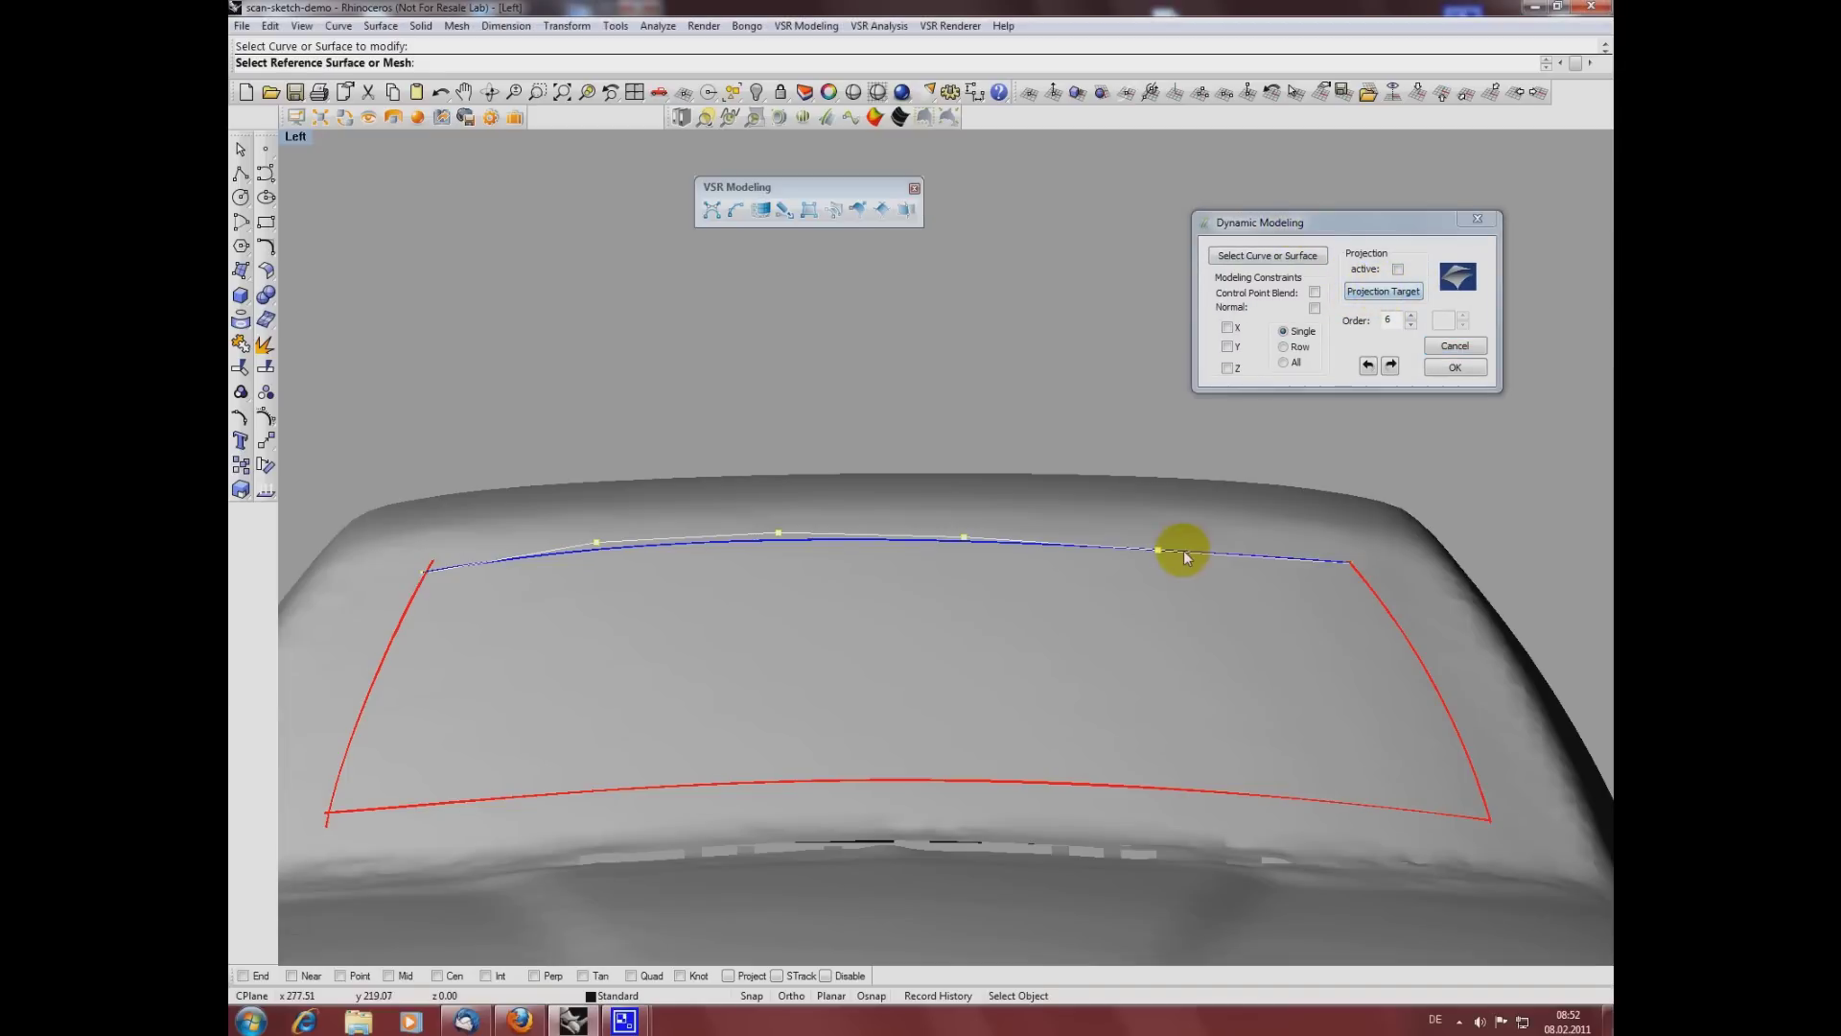
left_click(1155, 618)
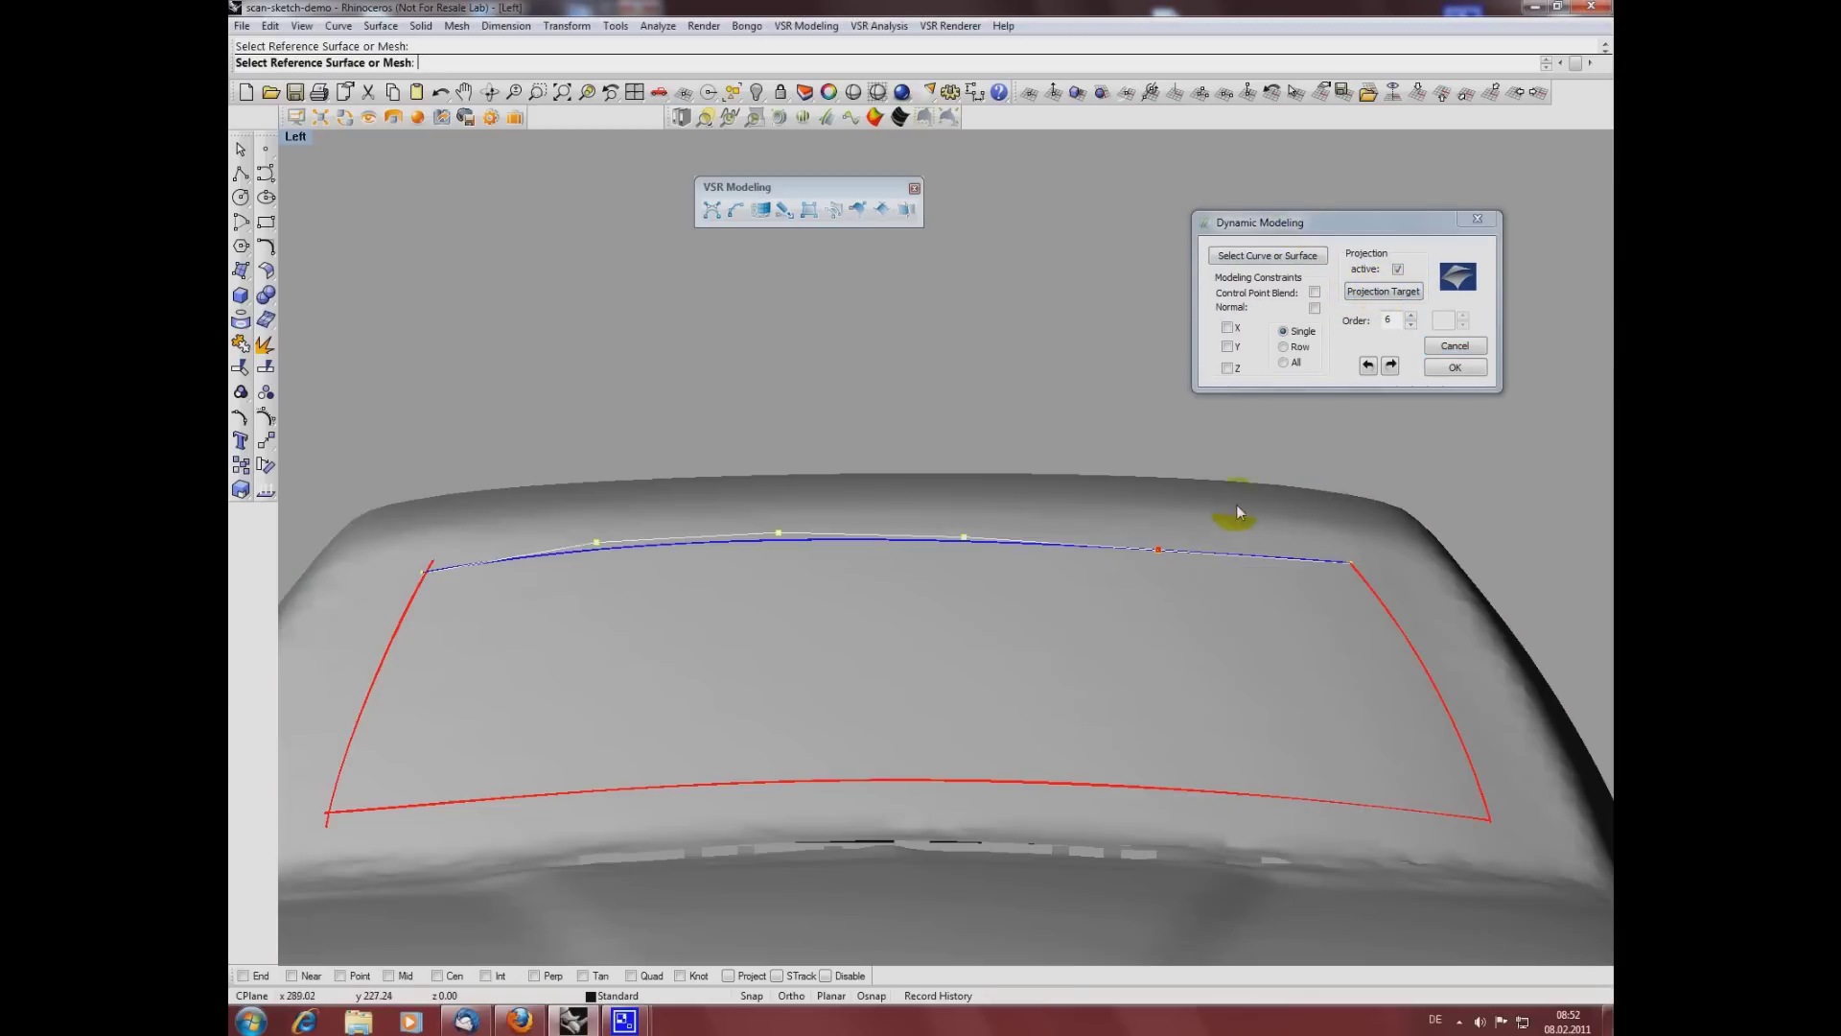
left_click(1158, 547)
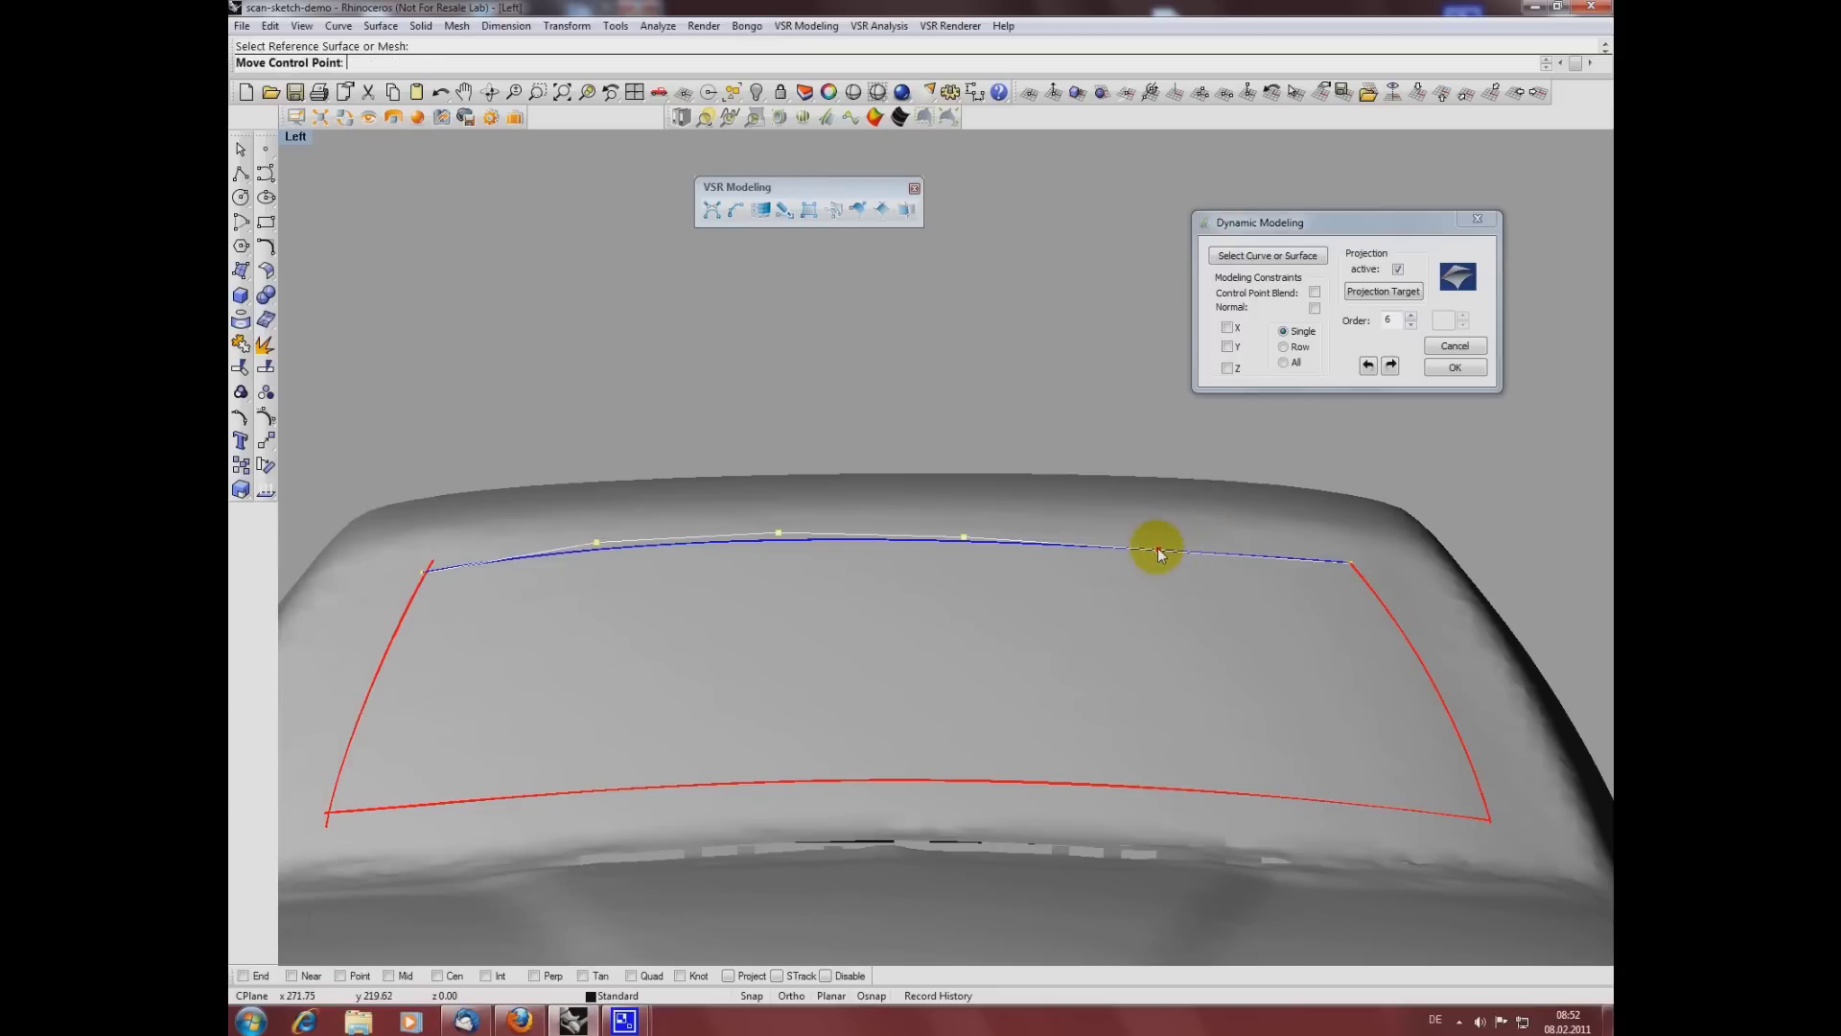
left_click(1164, 543)
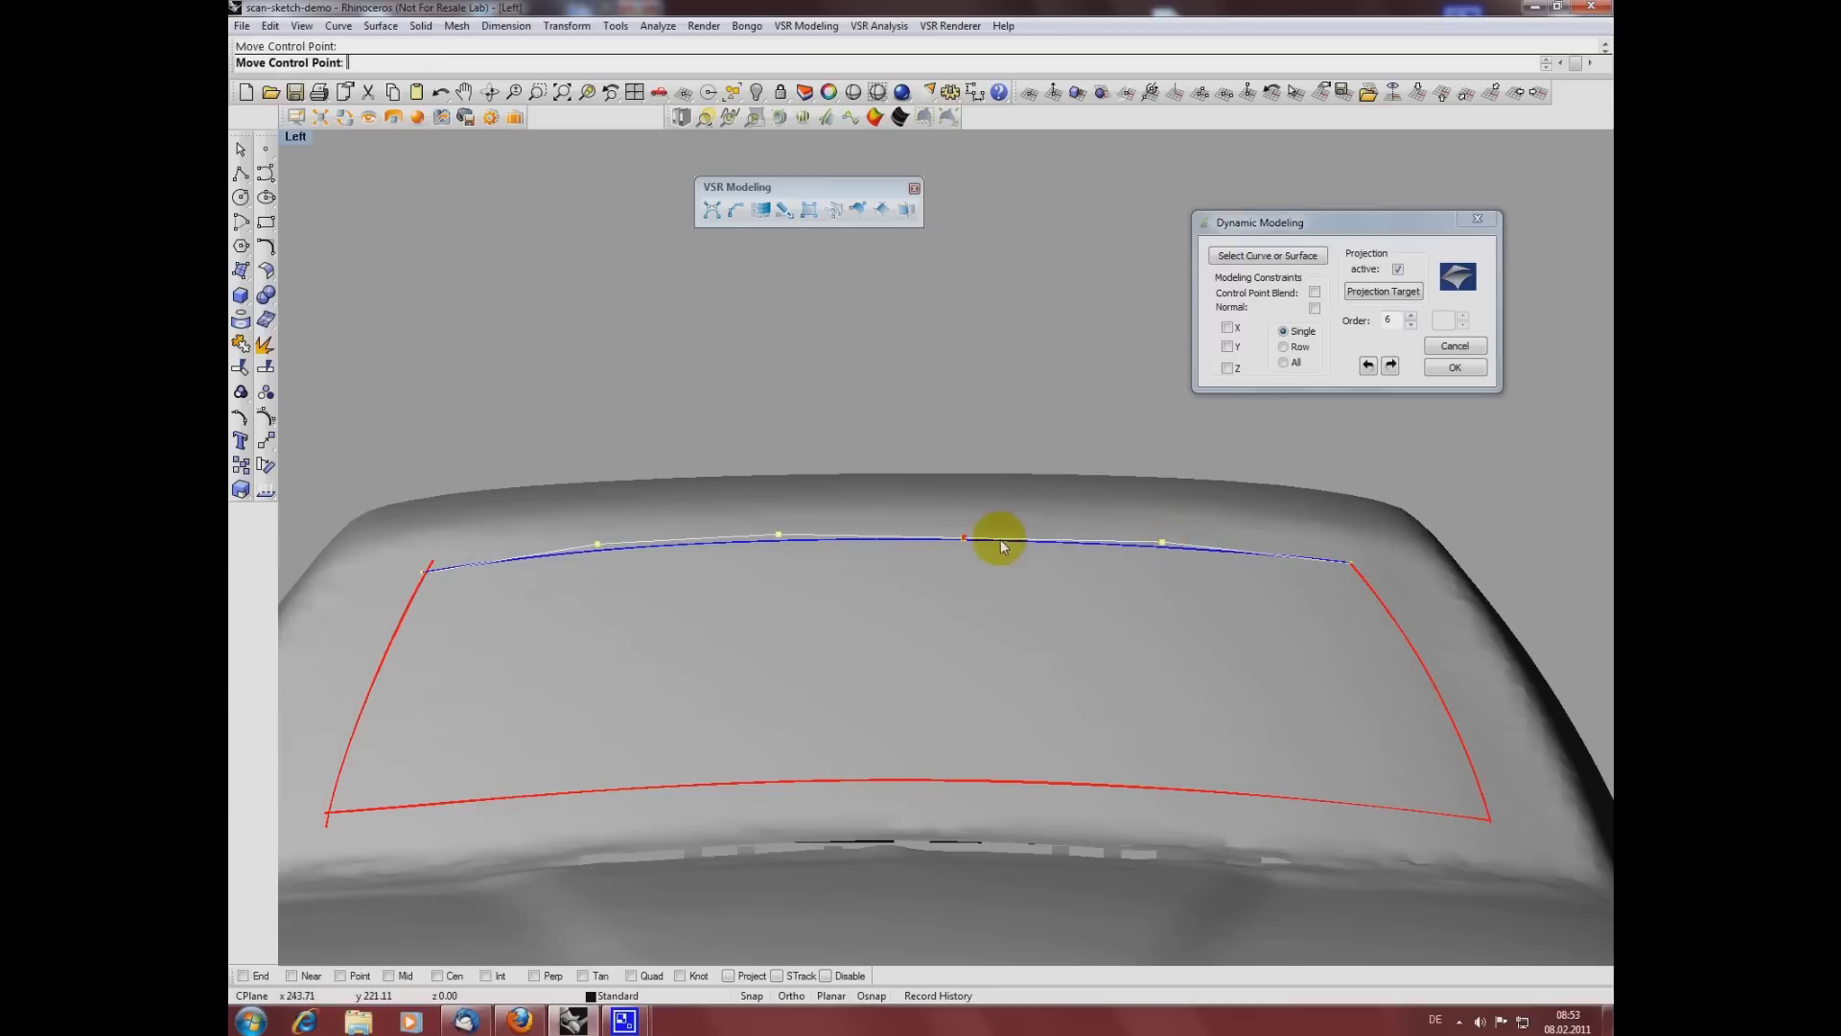
left_click(966, 534)
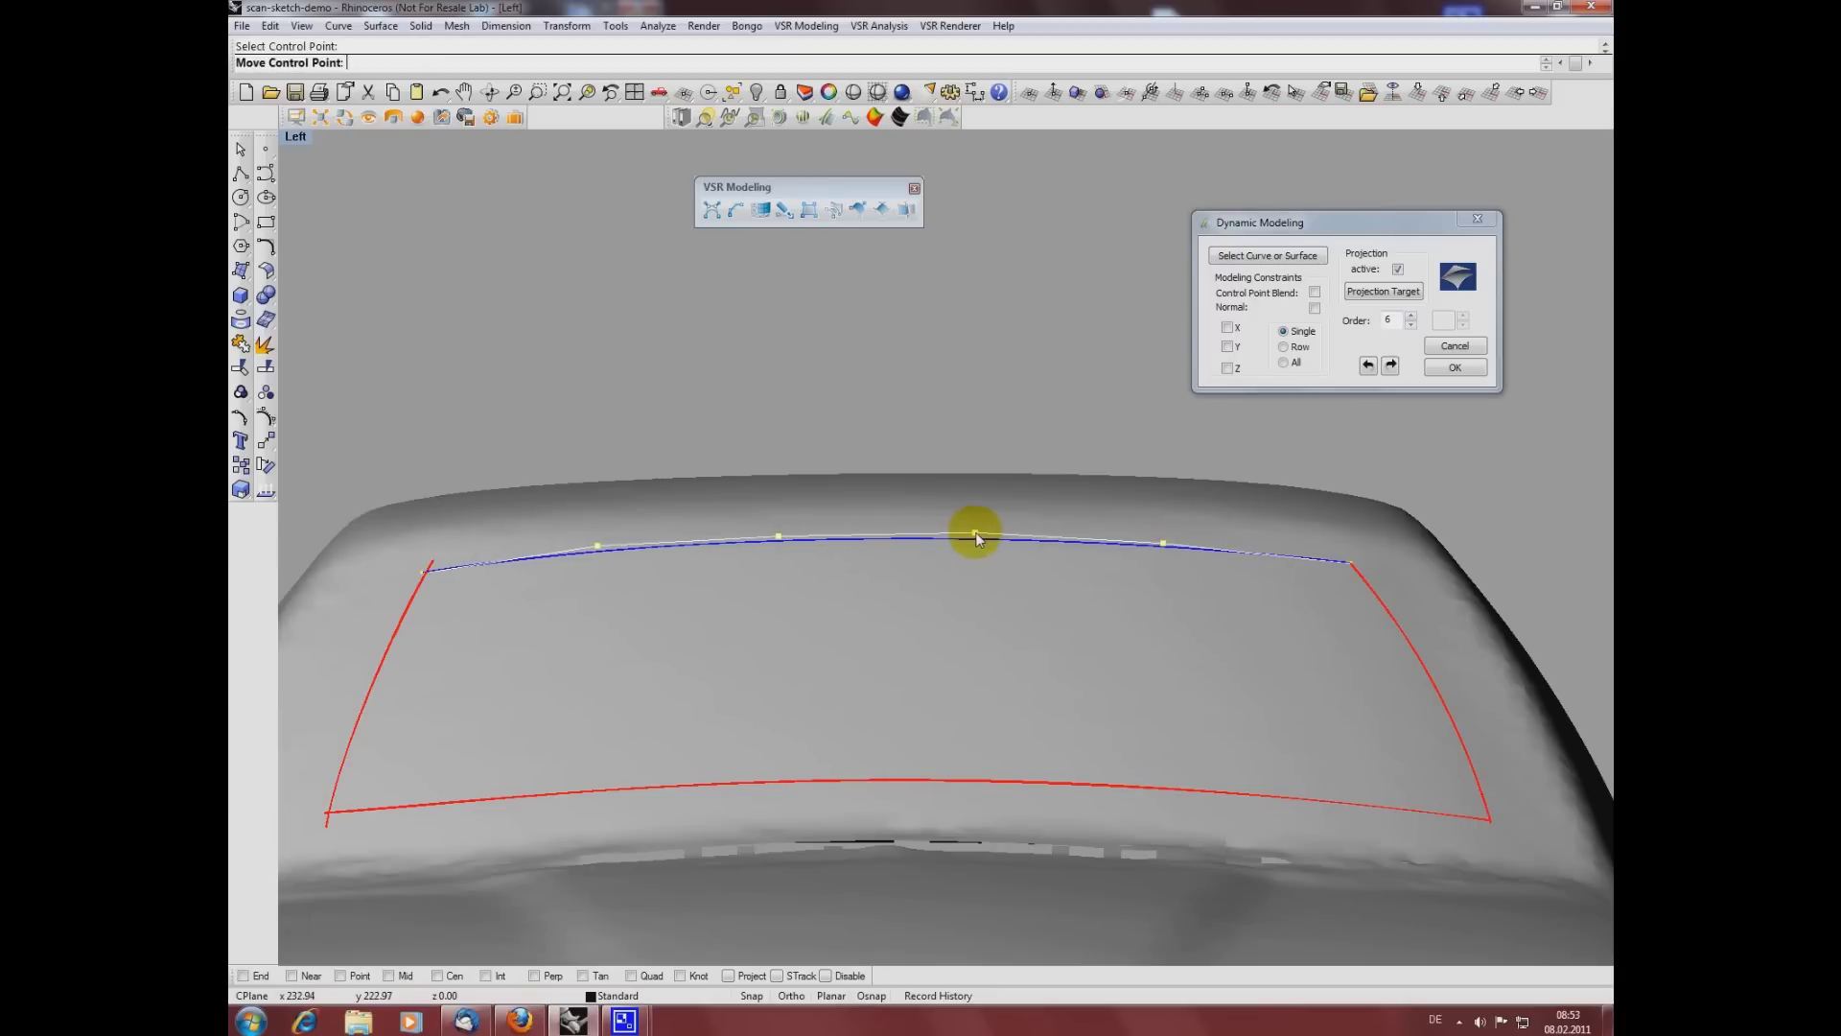
left_click(777, 535)
left_click(778, 536)
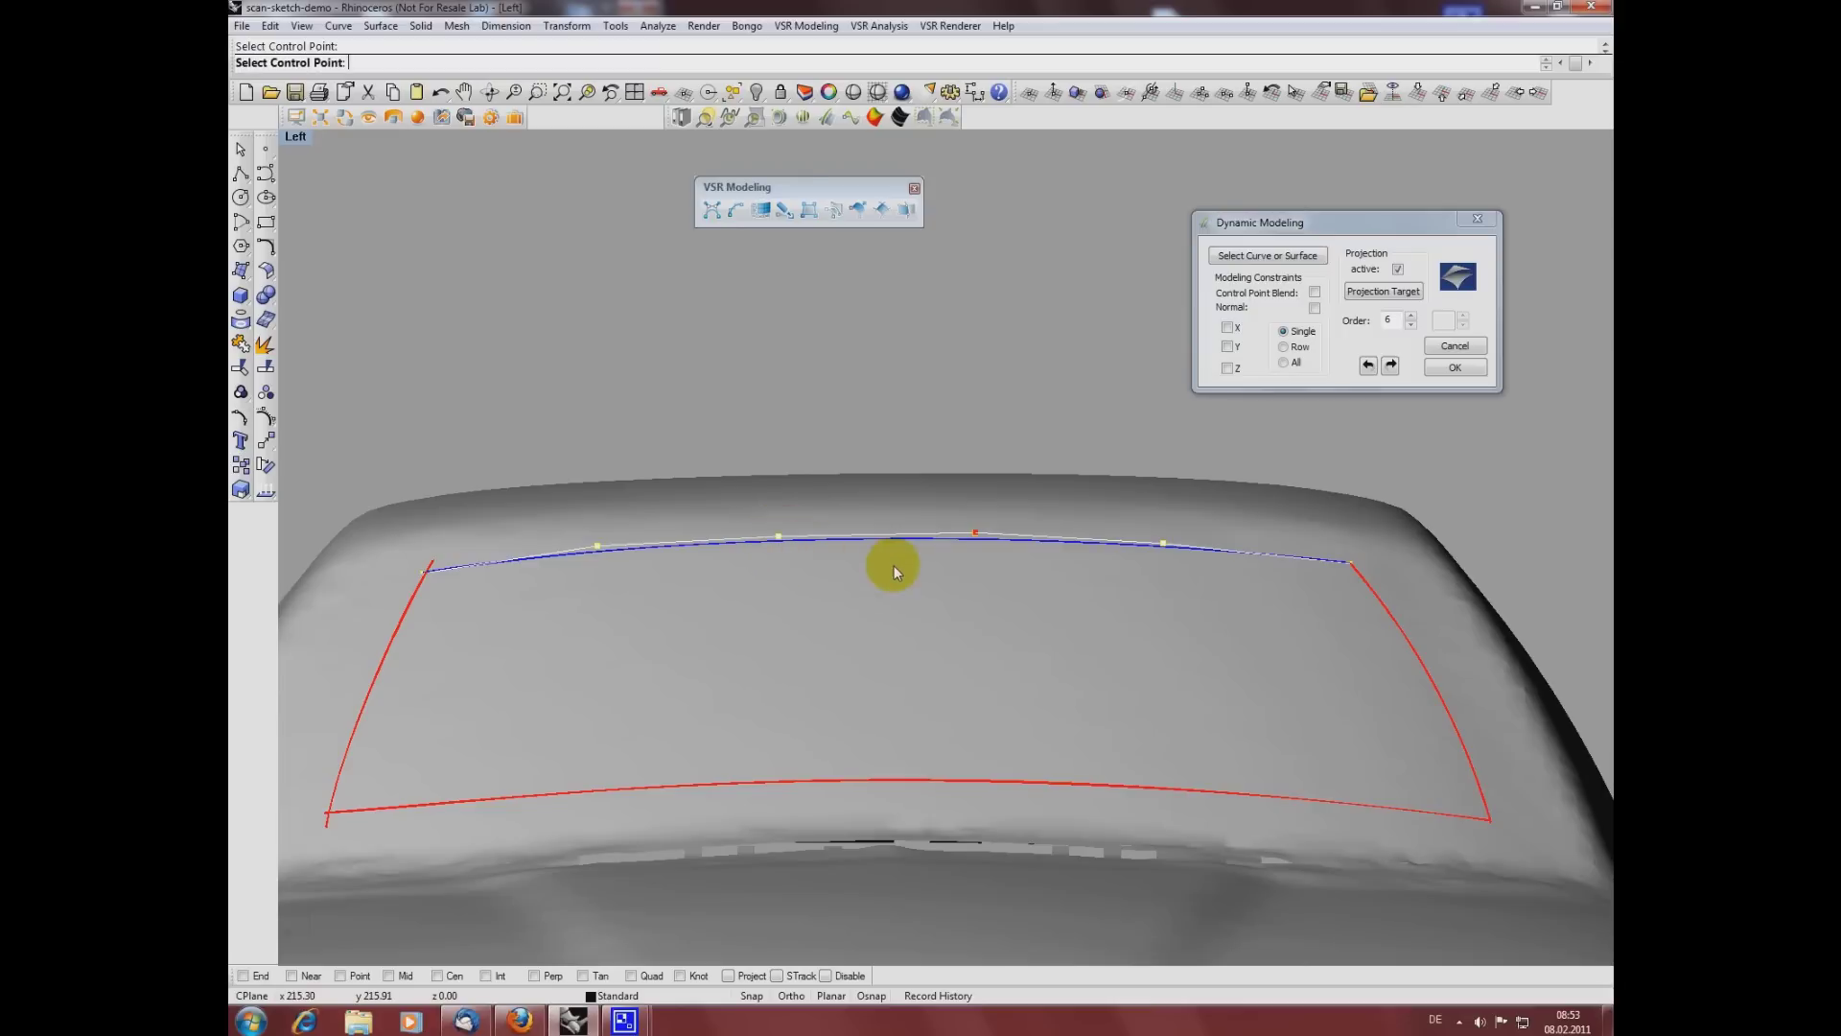
left_click(1455, 367)
Step: Repeat Dynamic Modeling on the bottom curve and move its left, middle and right control points
right_click(1192, 399)
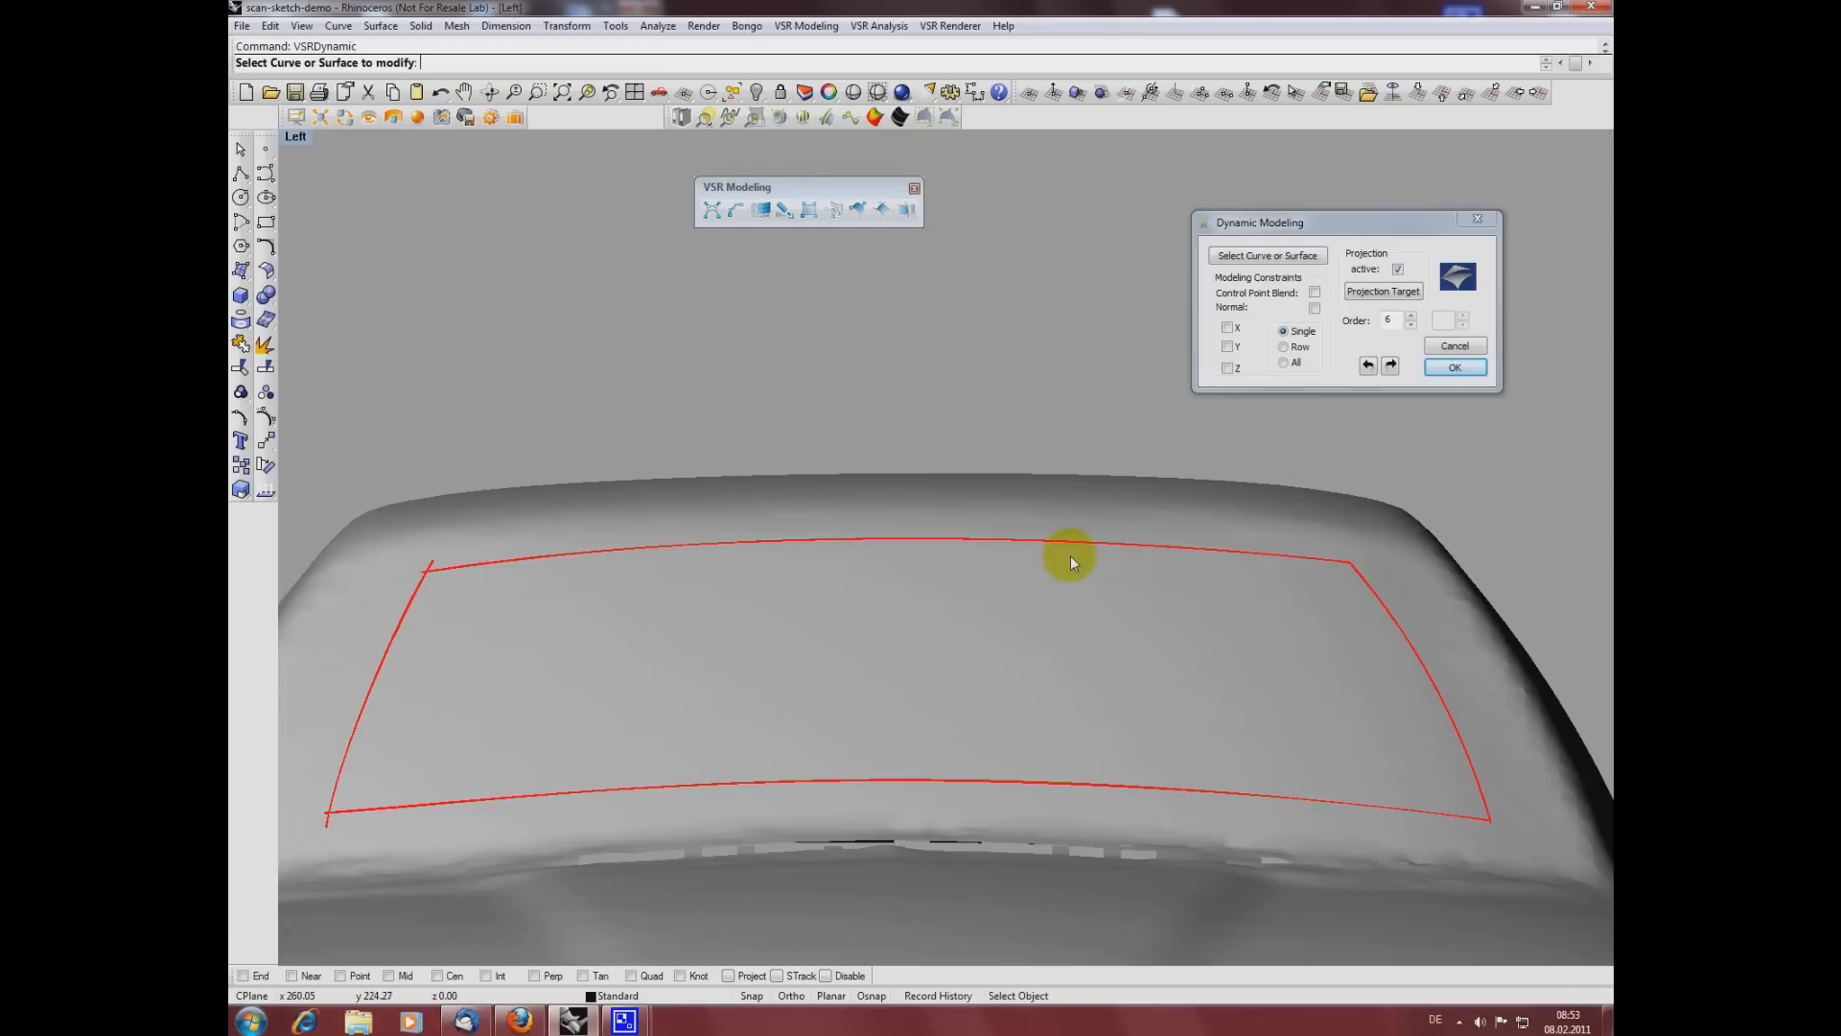
left_click(882, 780)
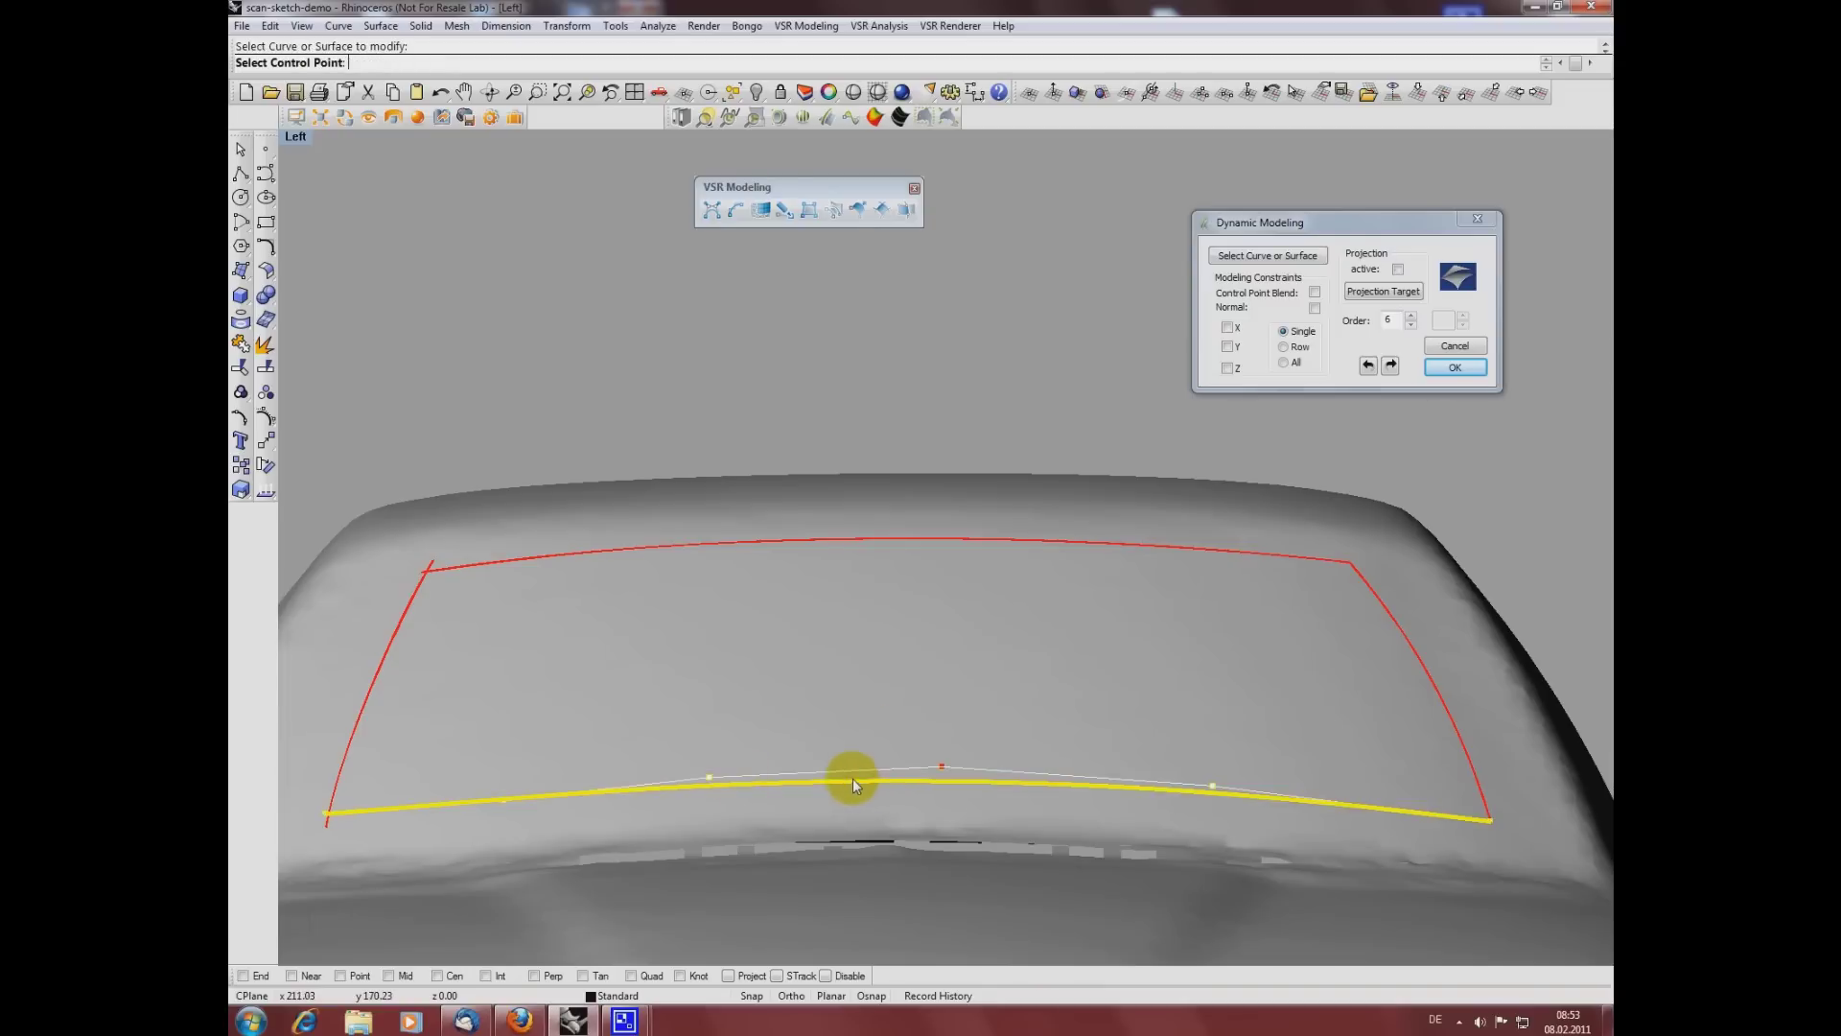
left_click(502, 796)
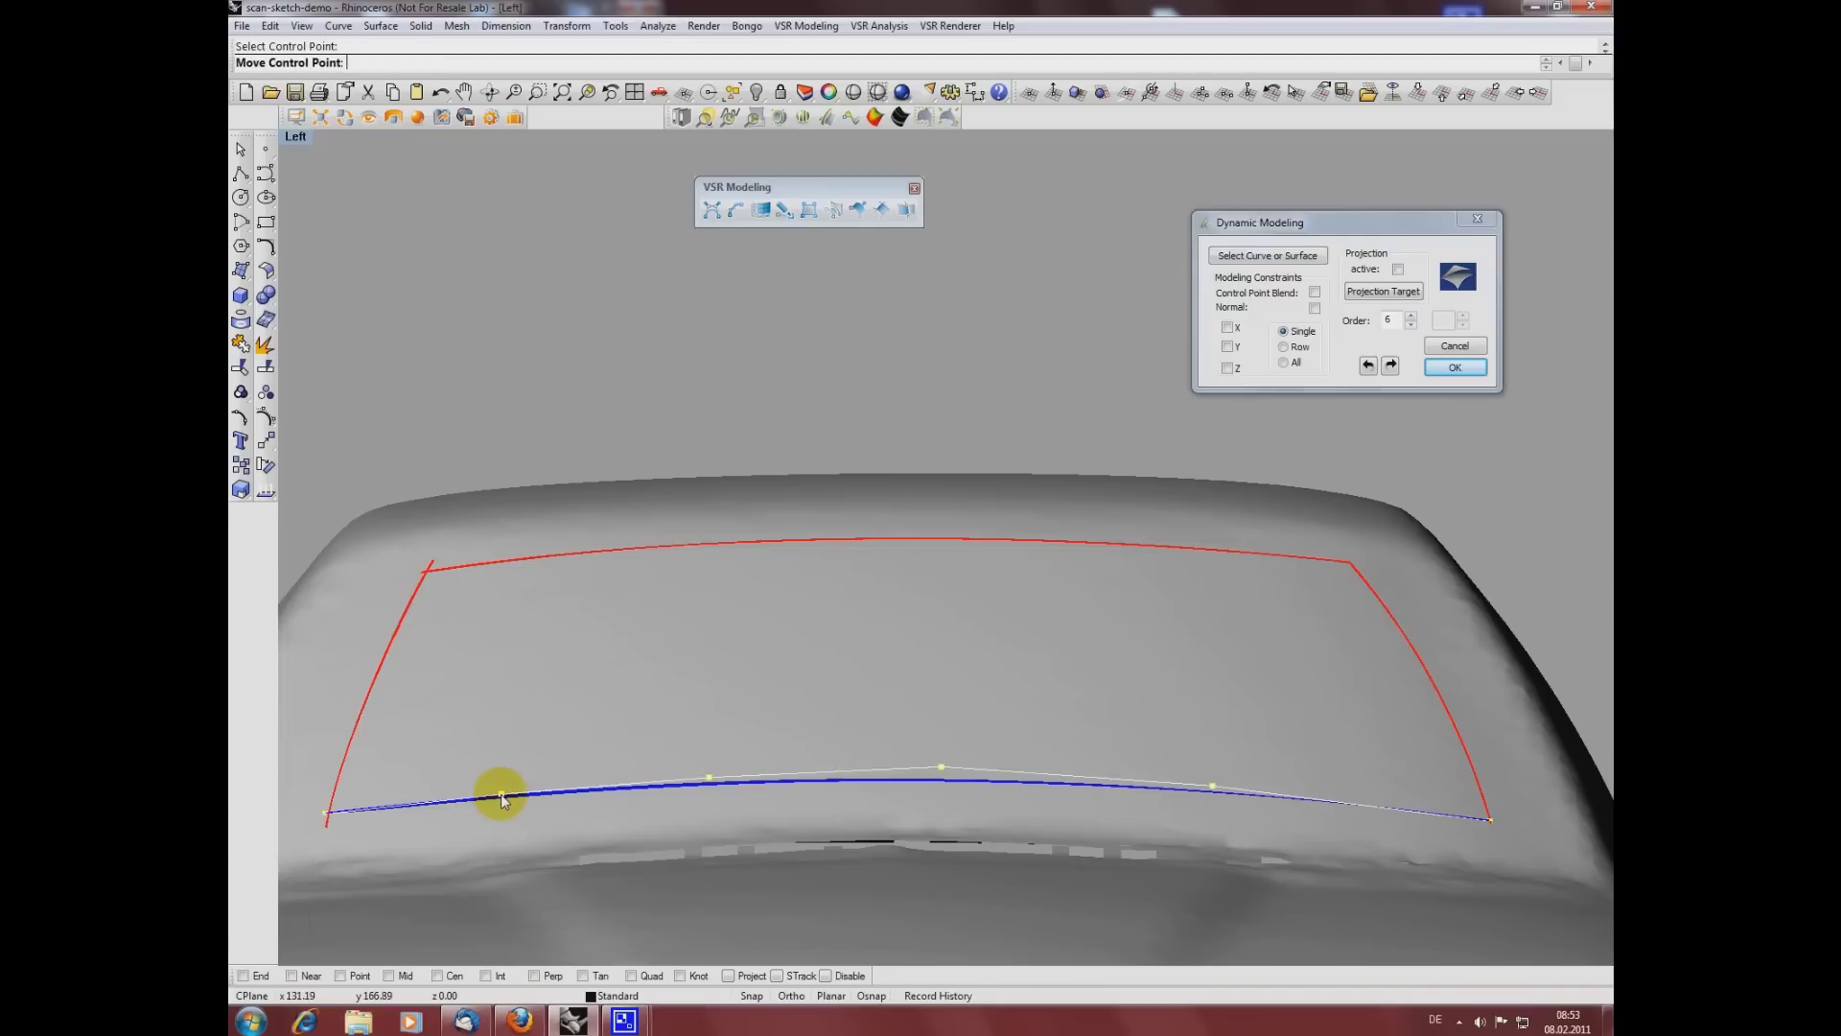
left_click(710, 780)
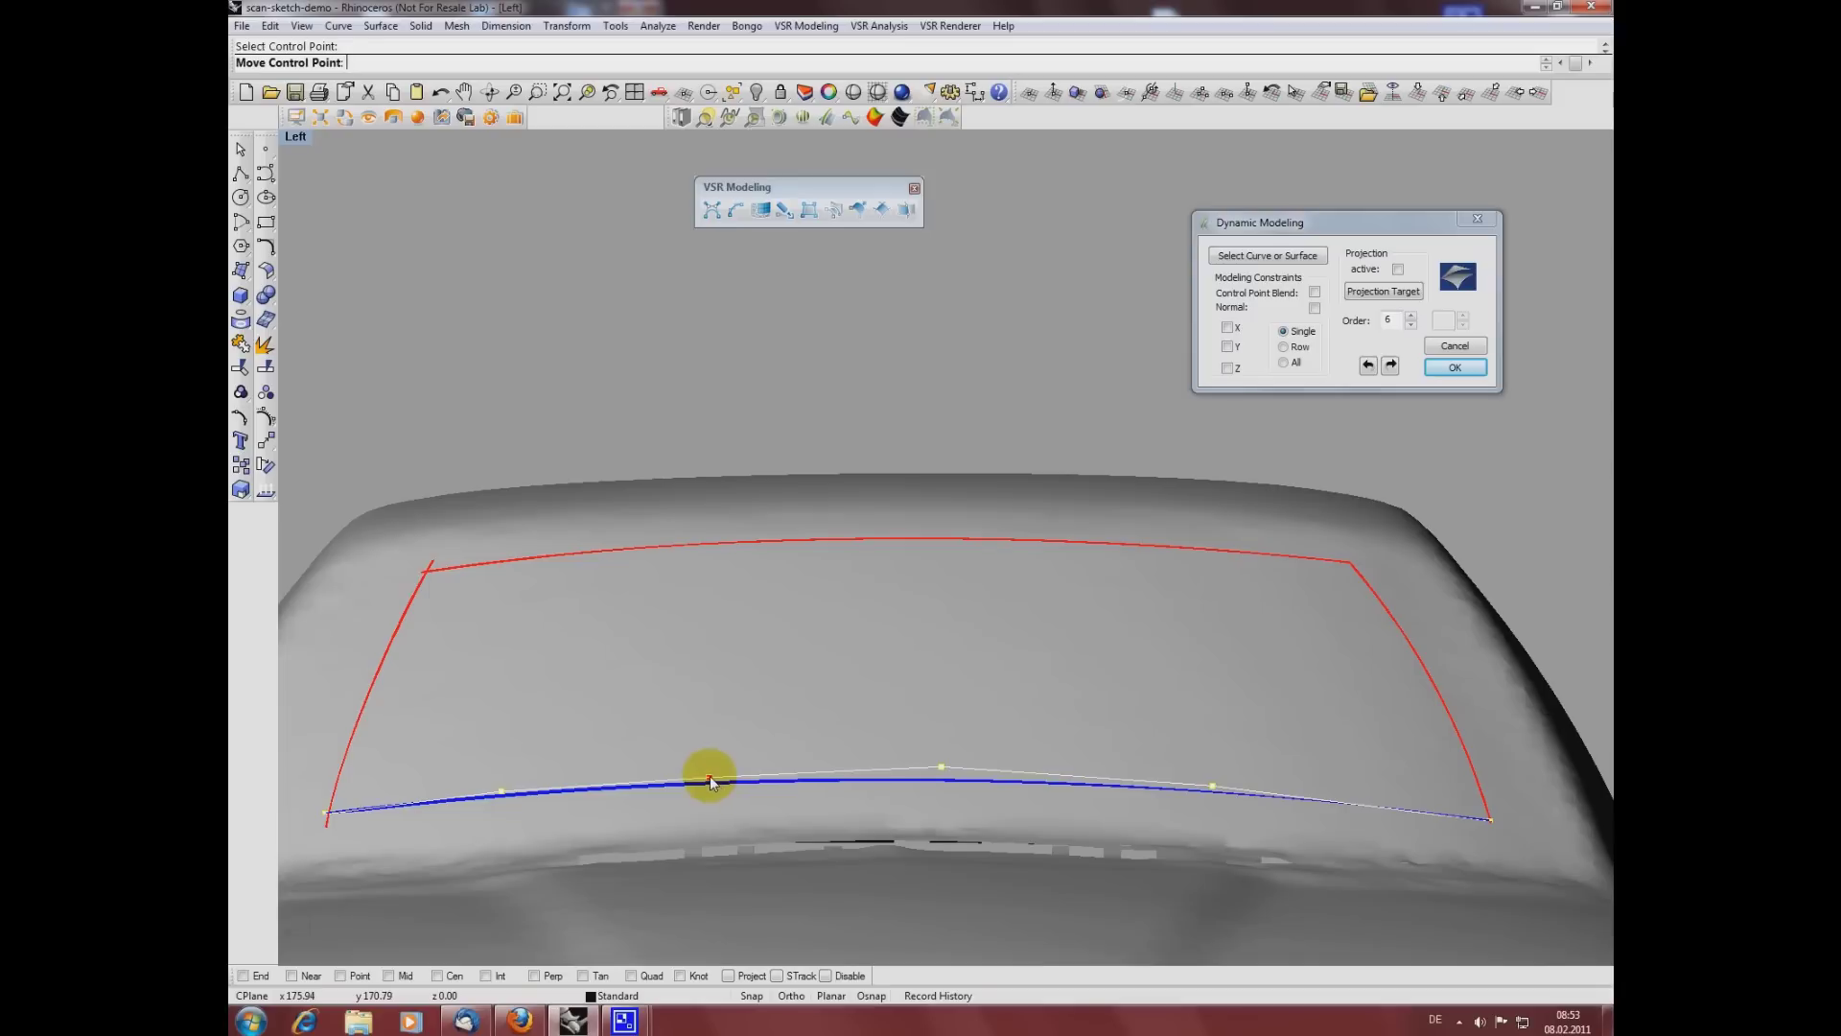
left_click(943, 763)
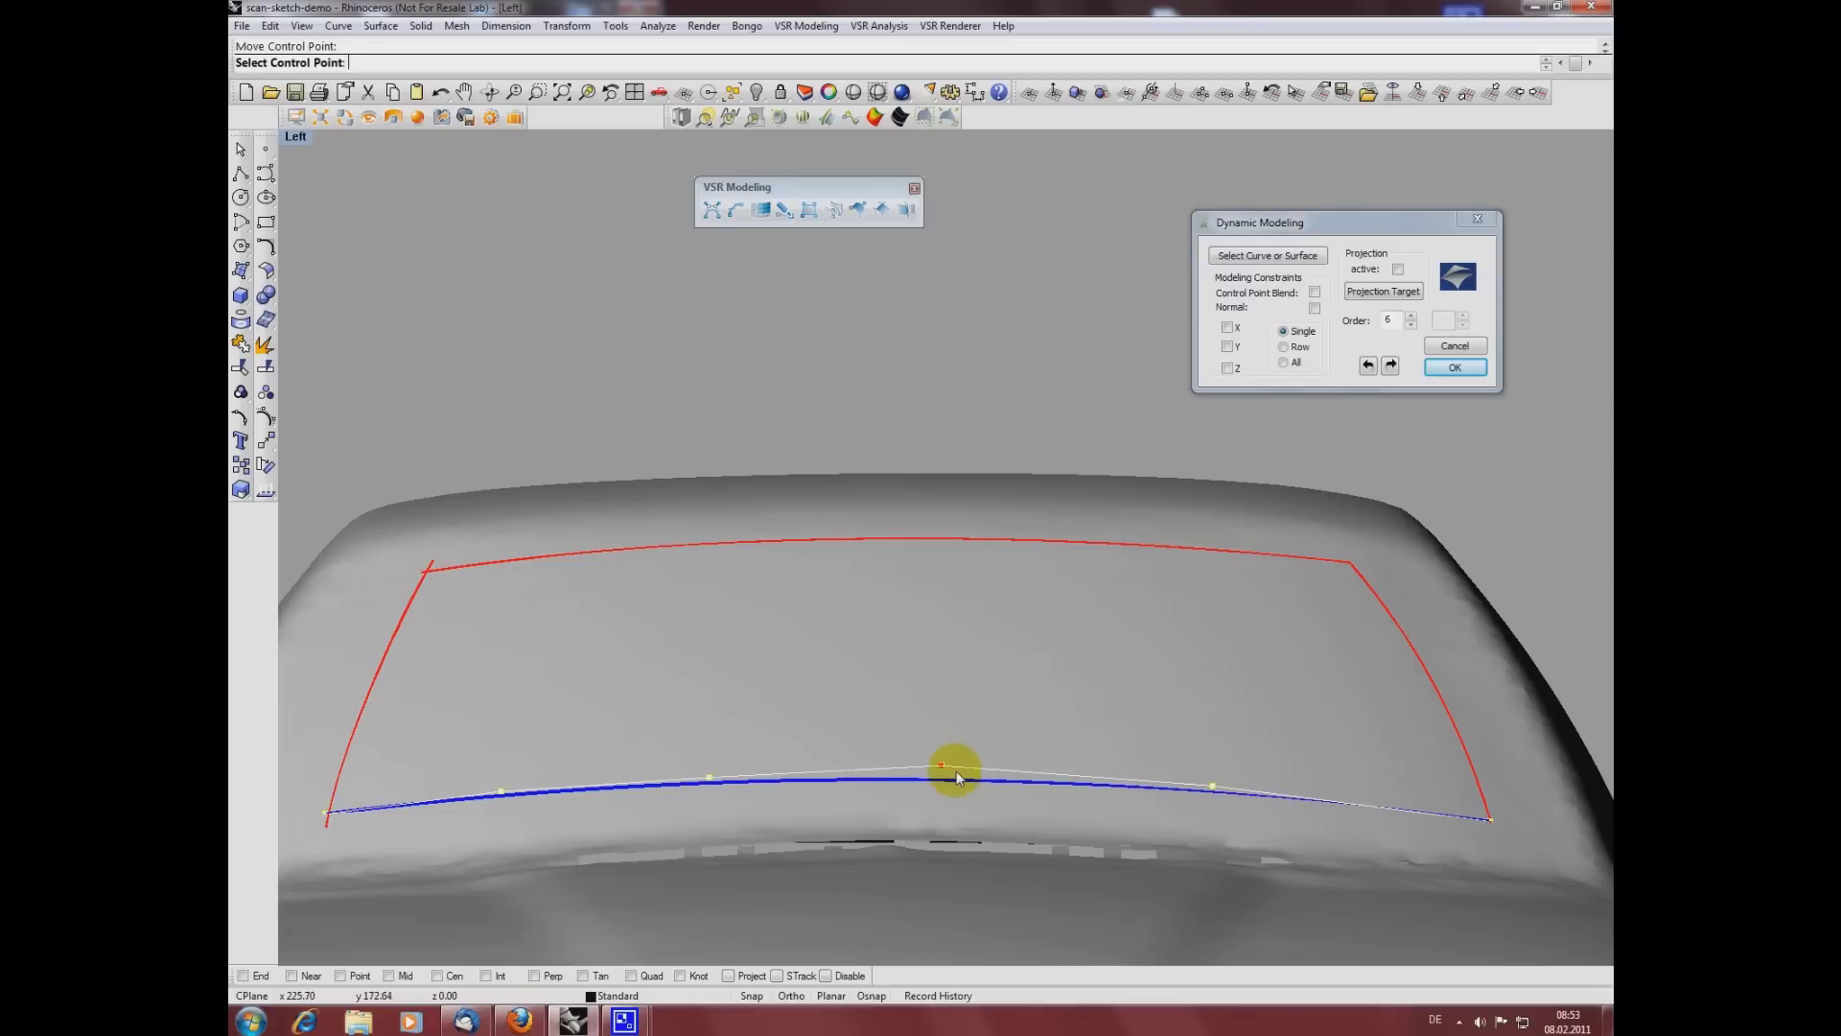
left_click(1210, 785)
left_click(1221, 779)
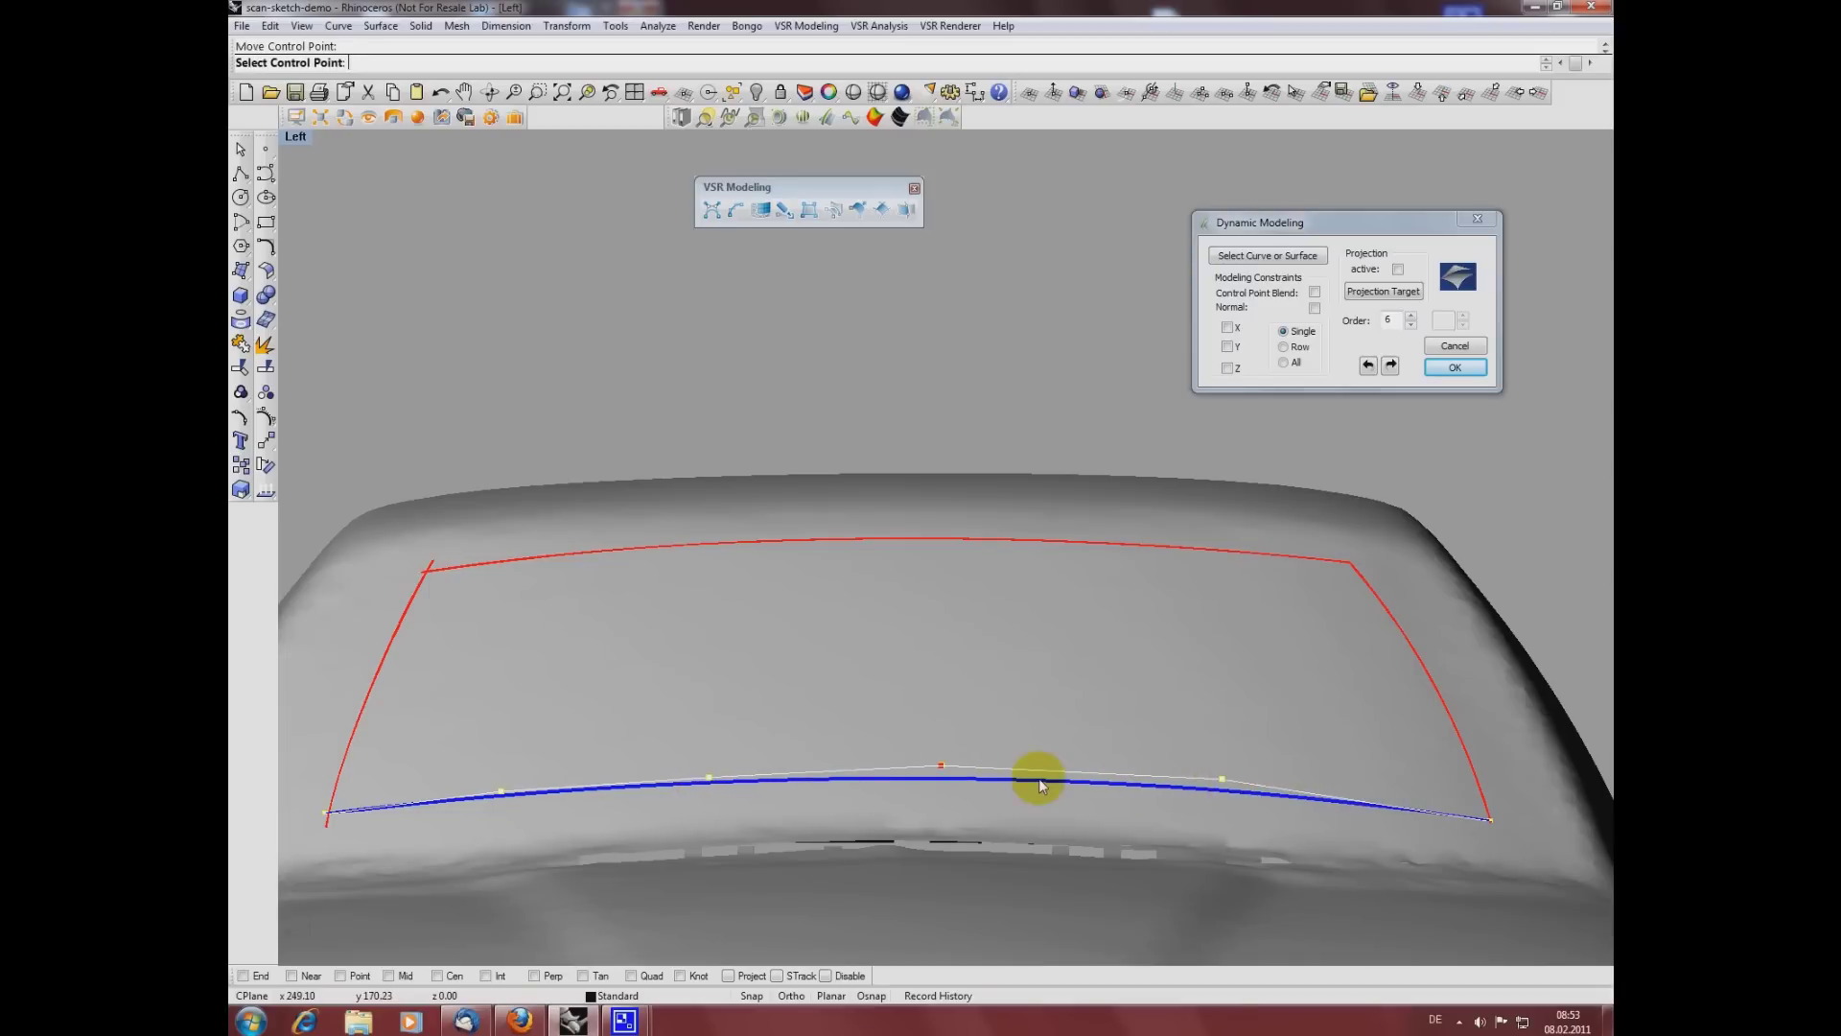
Step: Refine the bottom curve's middle and left control points into a smoother arc and commit it
left_click(730, 778)
left_click(709, 779)
left_click(718, 767)
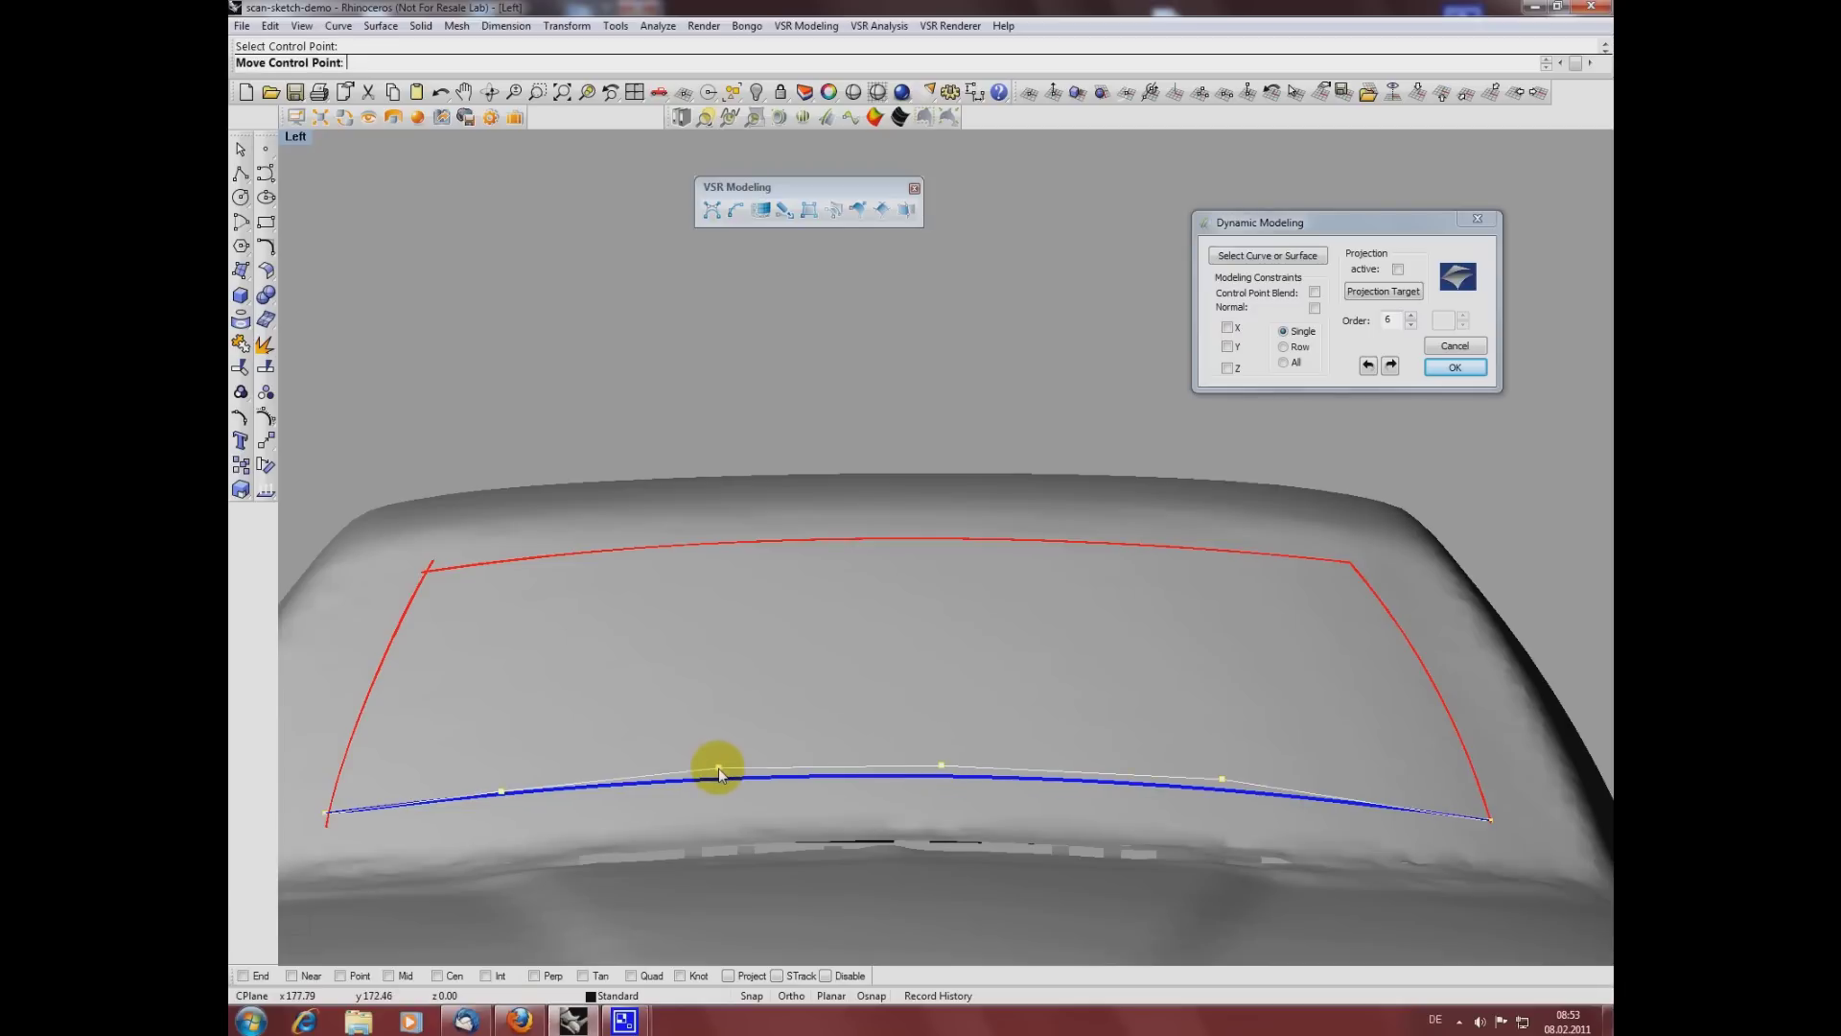
left_click(990, 763)
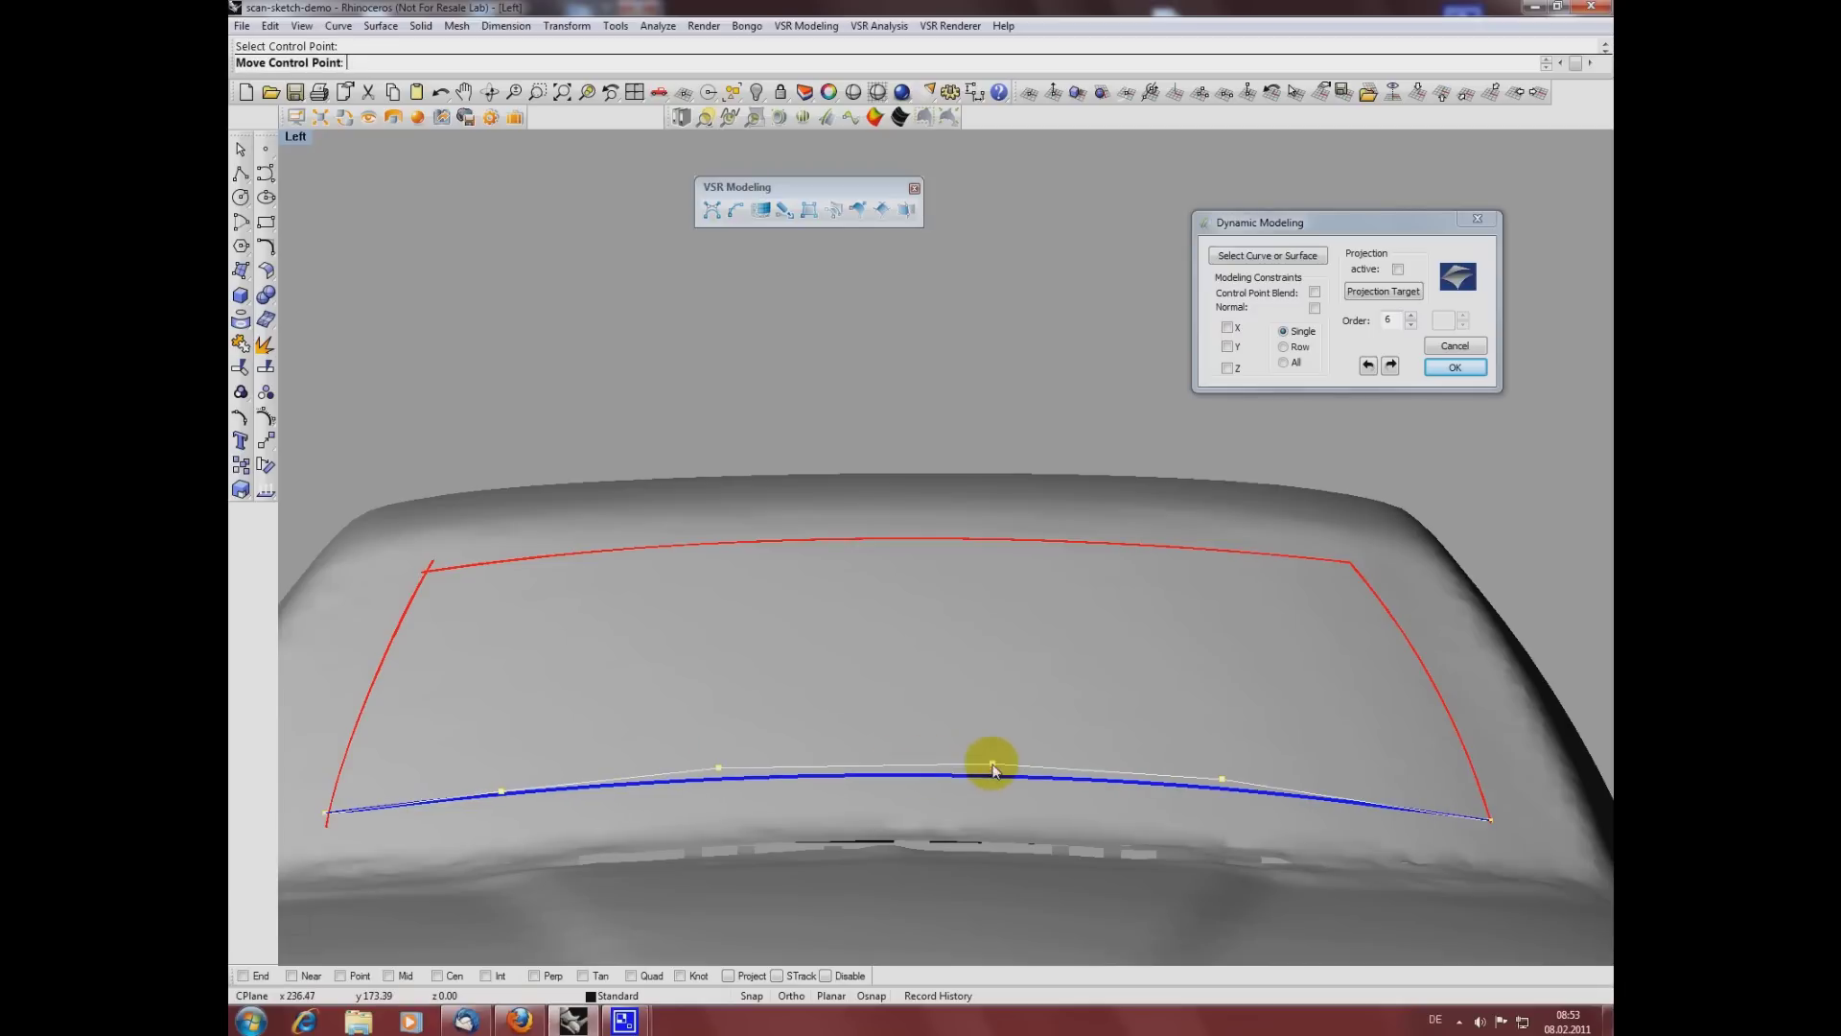
left_click(764, 765)
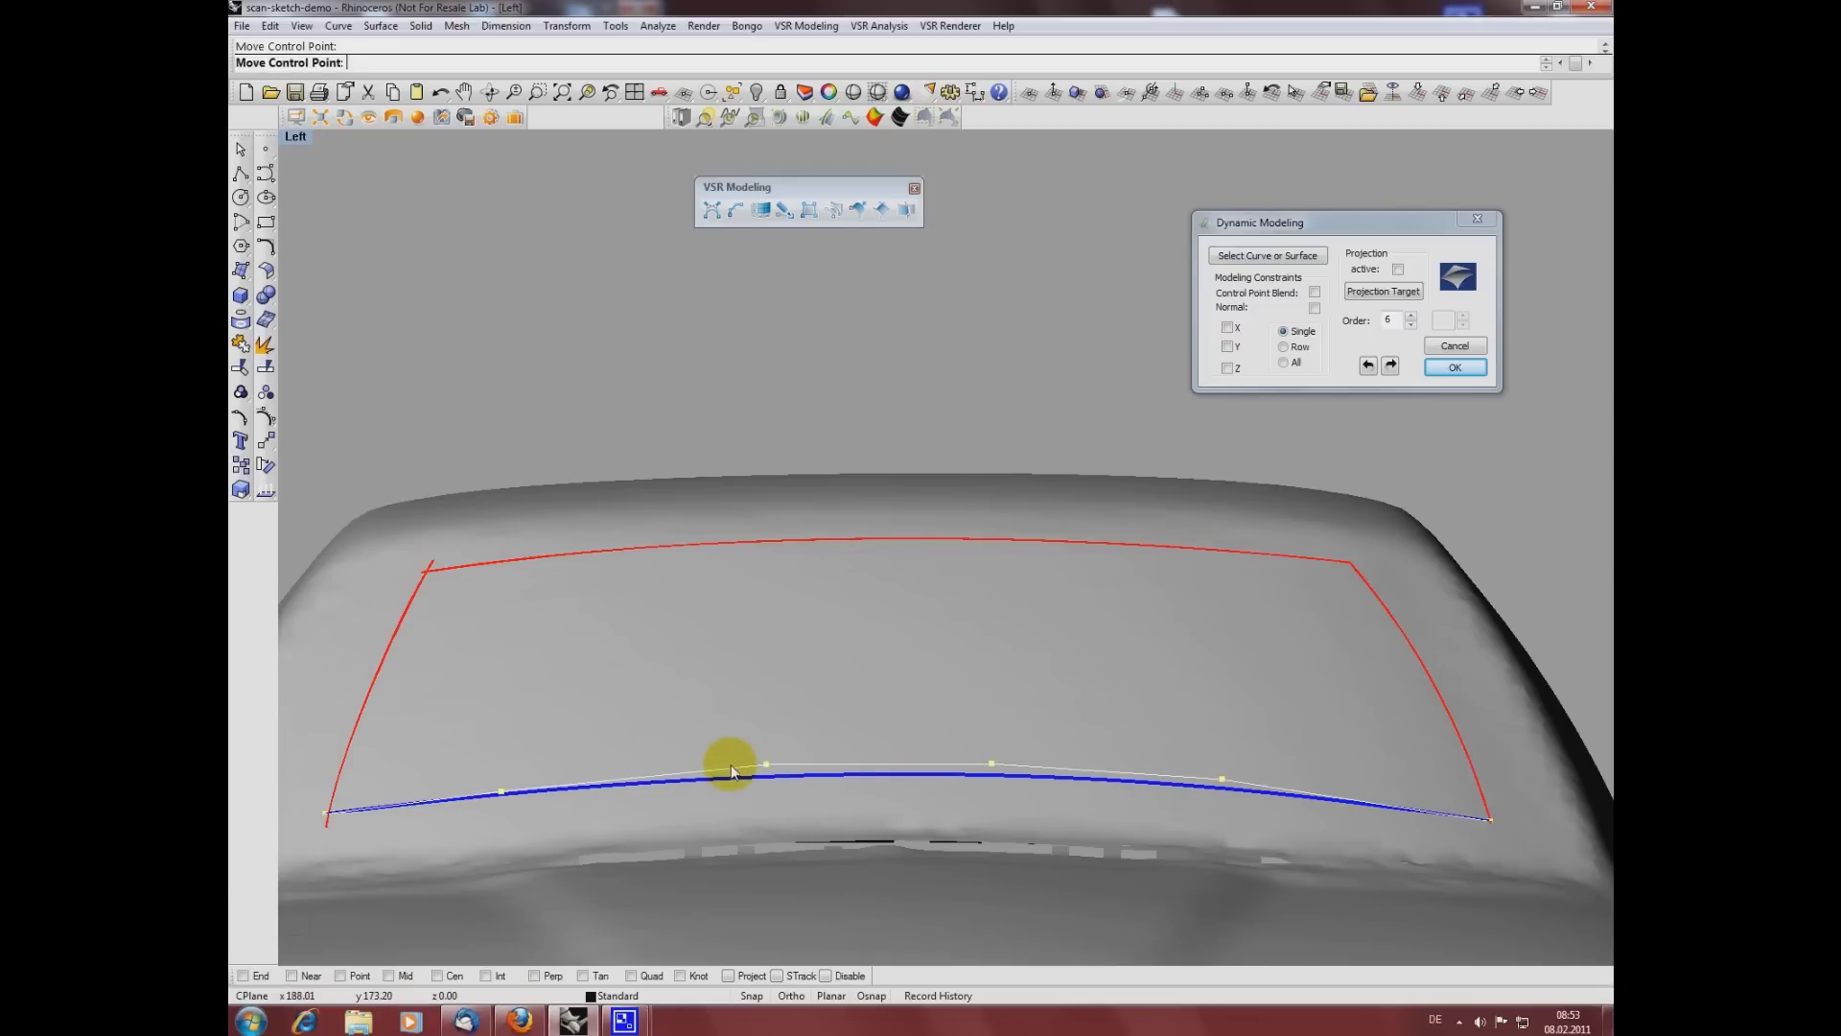
left_click(500, 792)
left_click(502, 790)
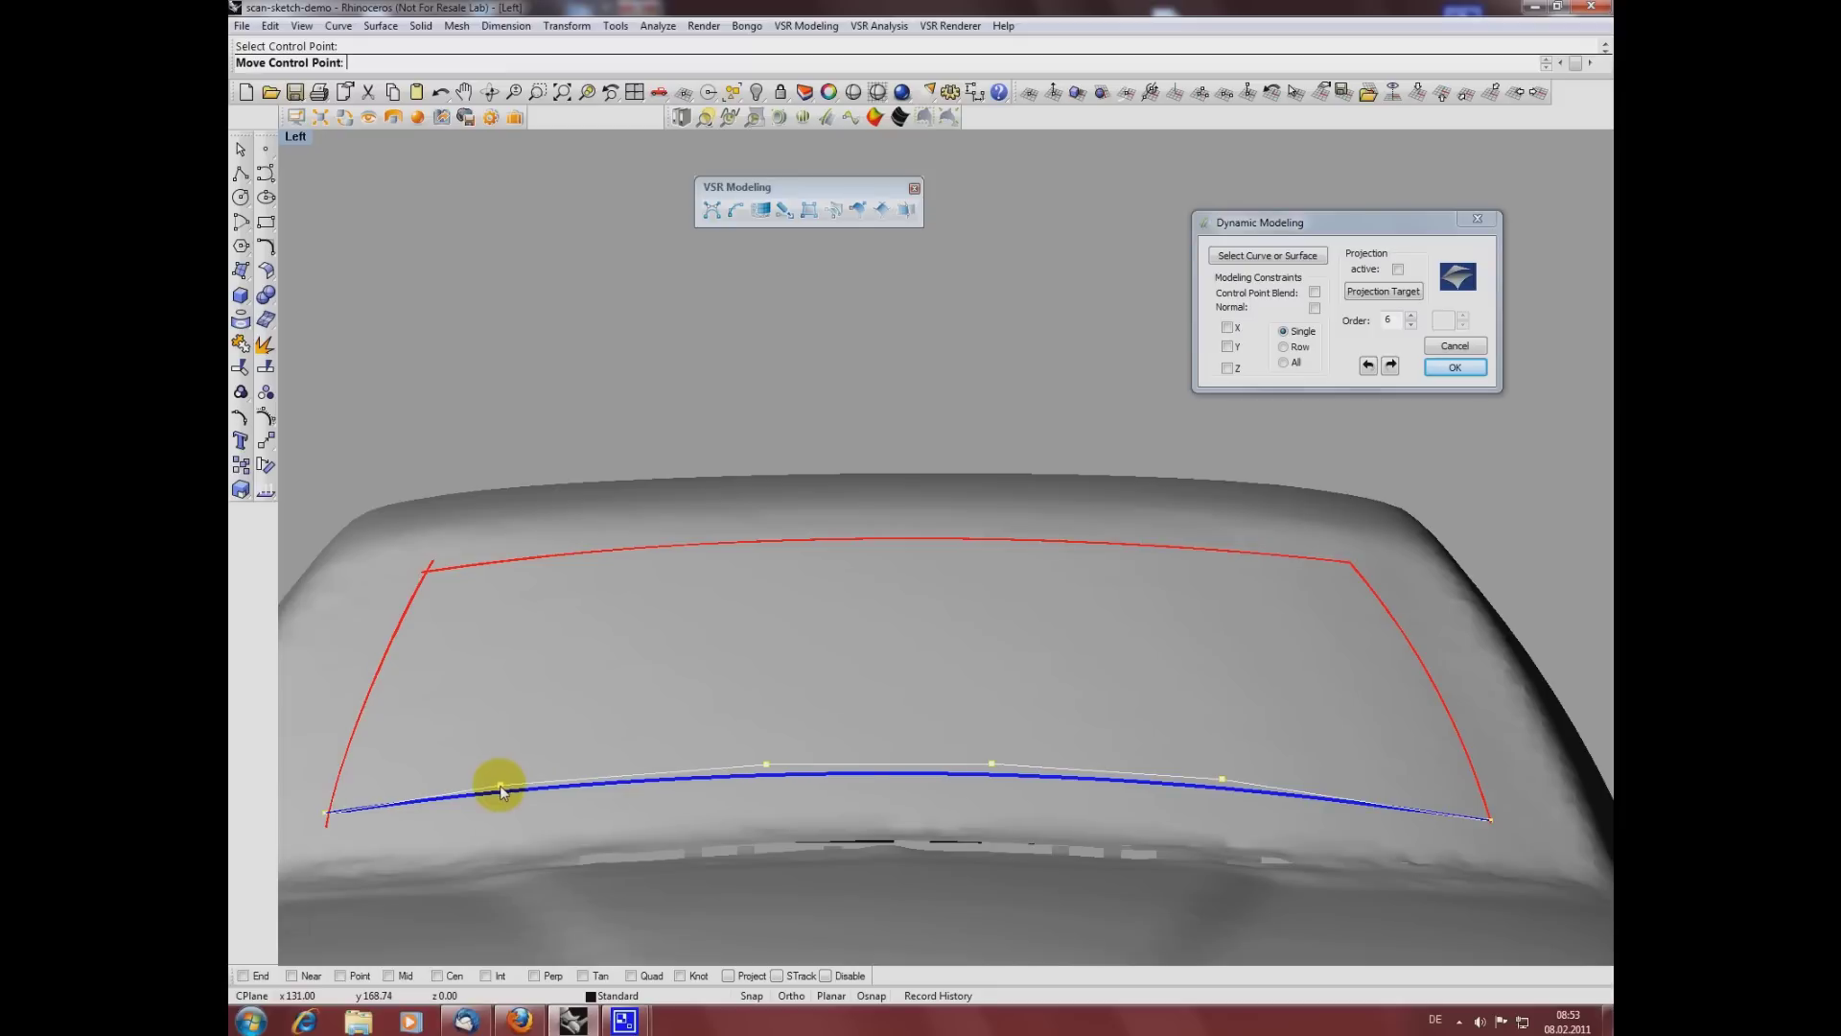
left_click(500, 788)
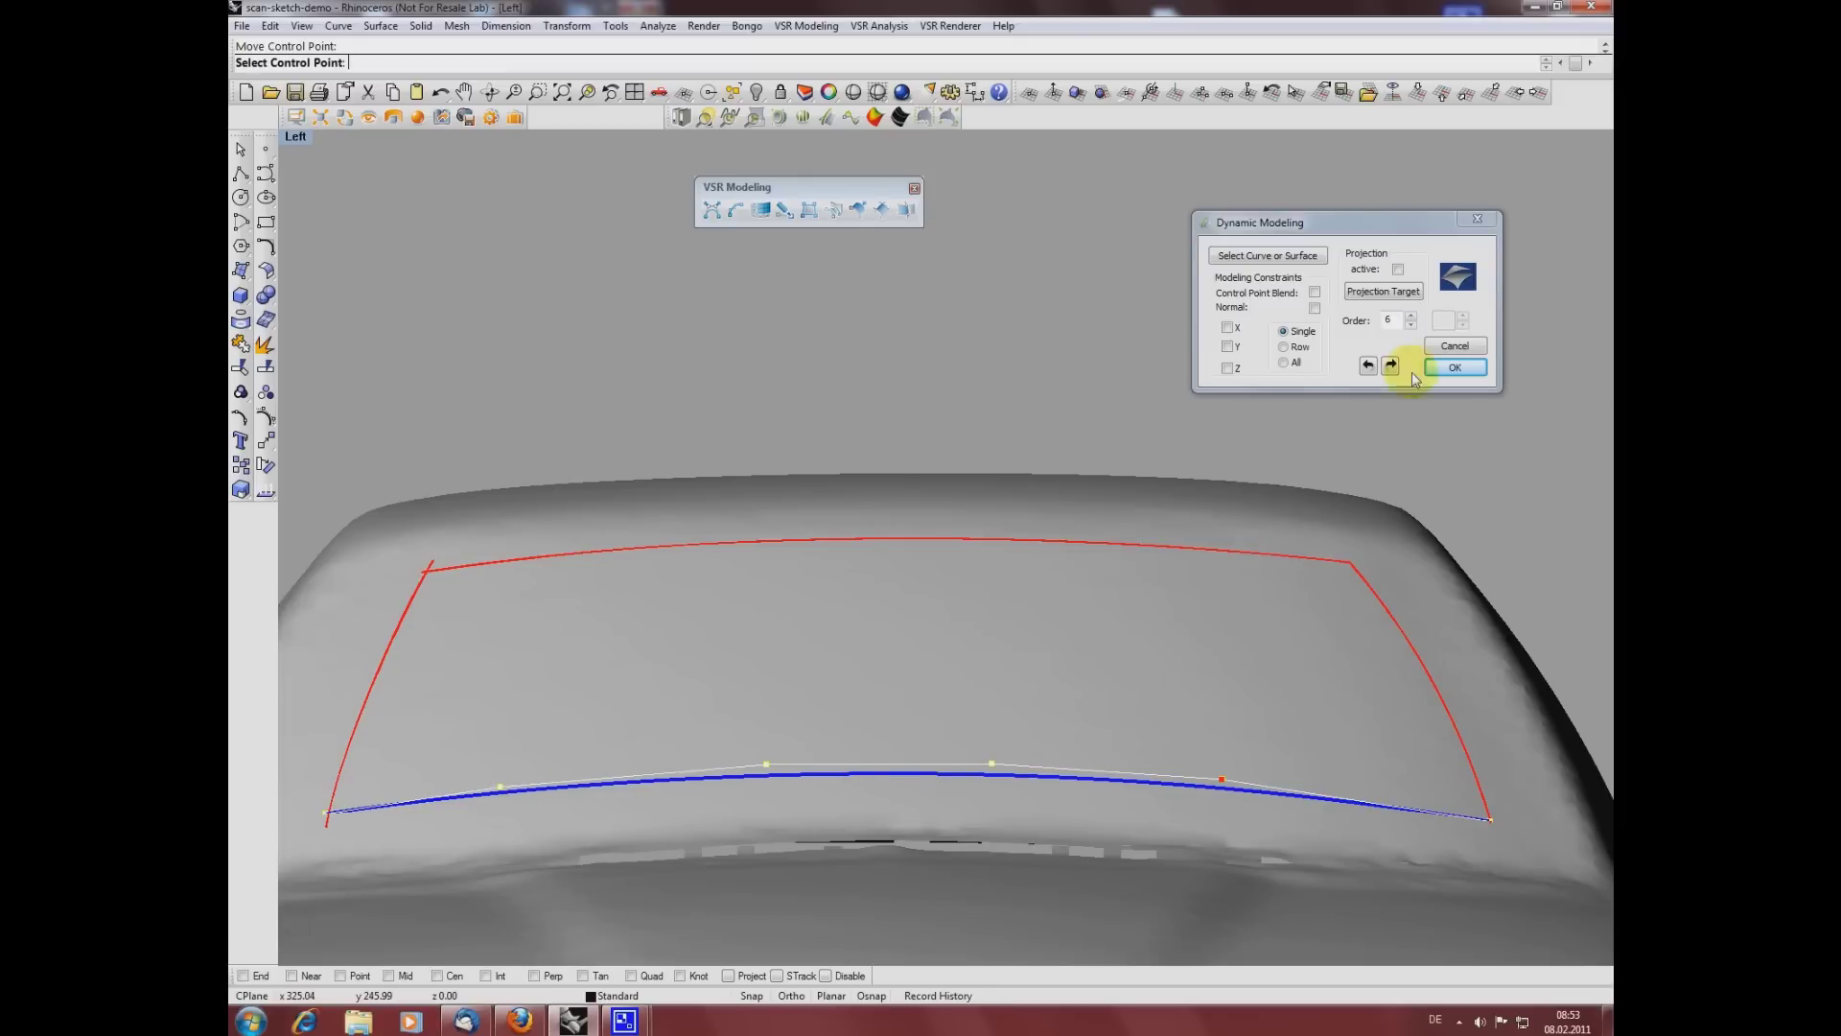
left_click(1453, 366)
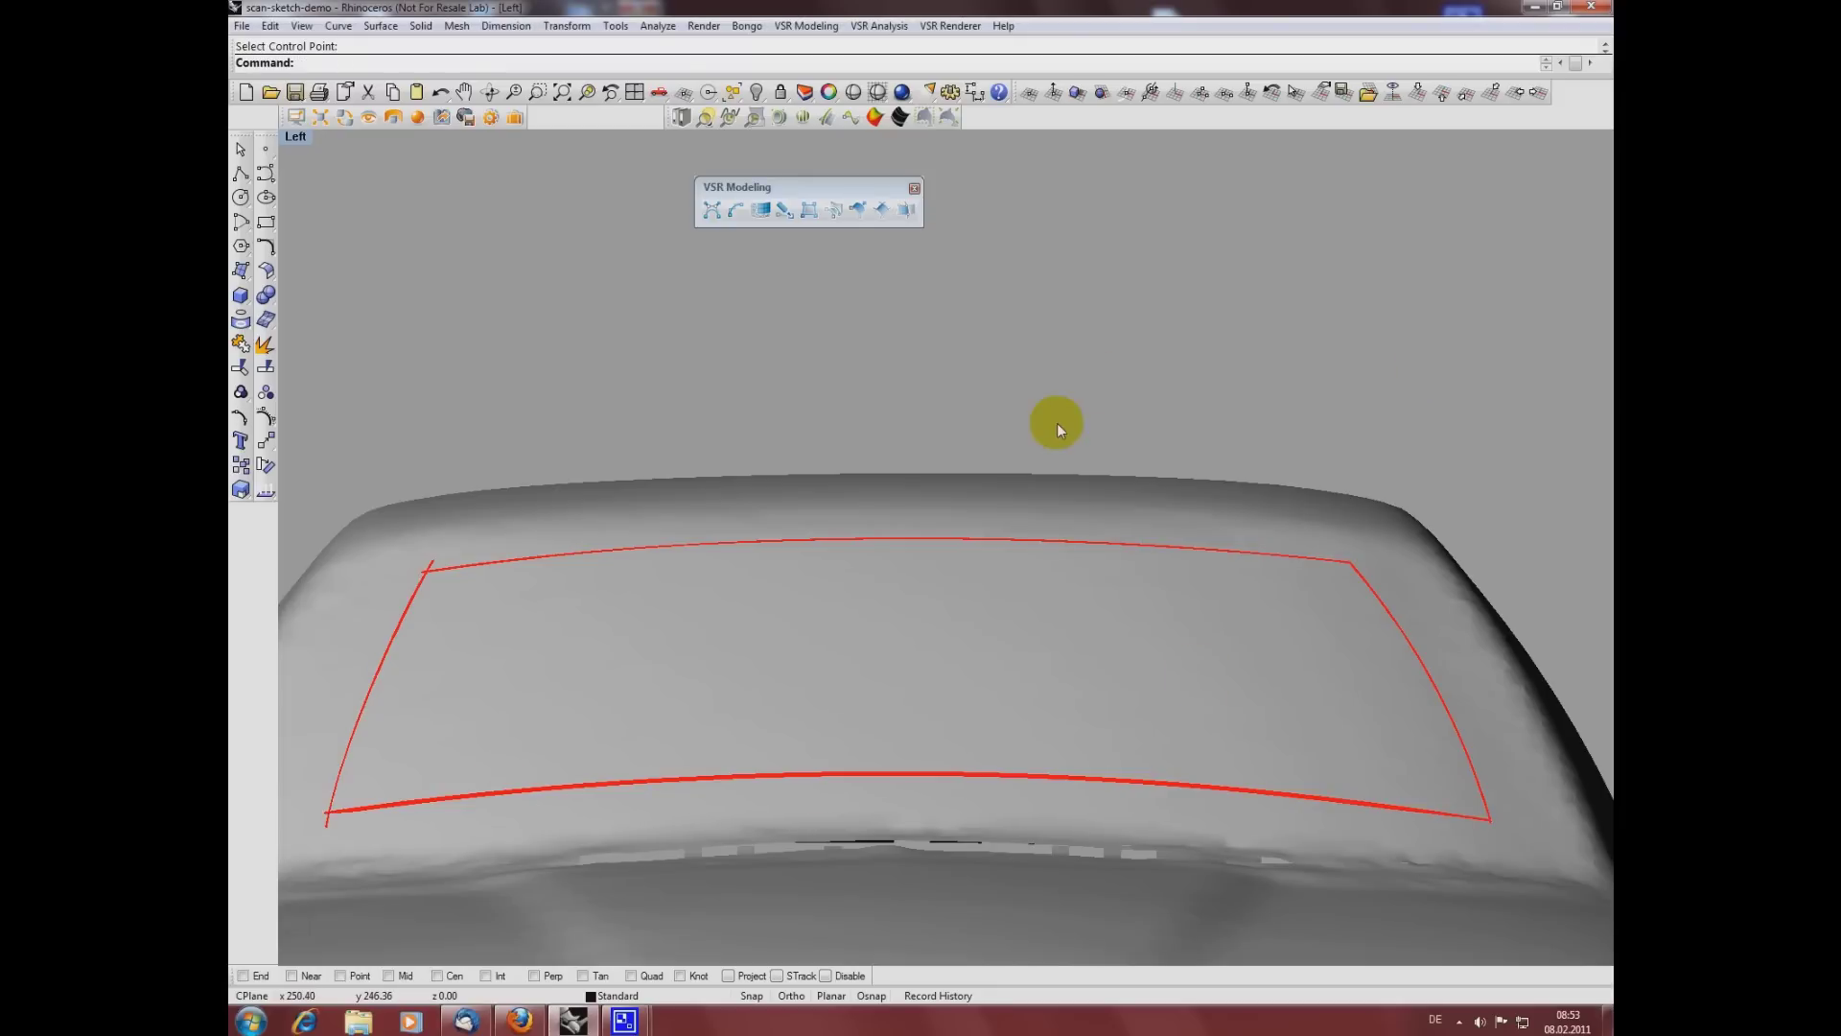
Step: Patch the top, right, bottom and left curves with VSR Patch from Curves, referencing the scan mesh
left_click(881, 209)
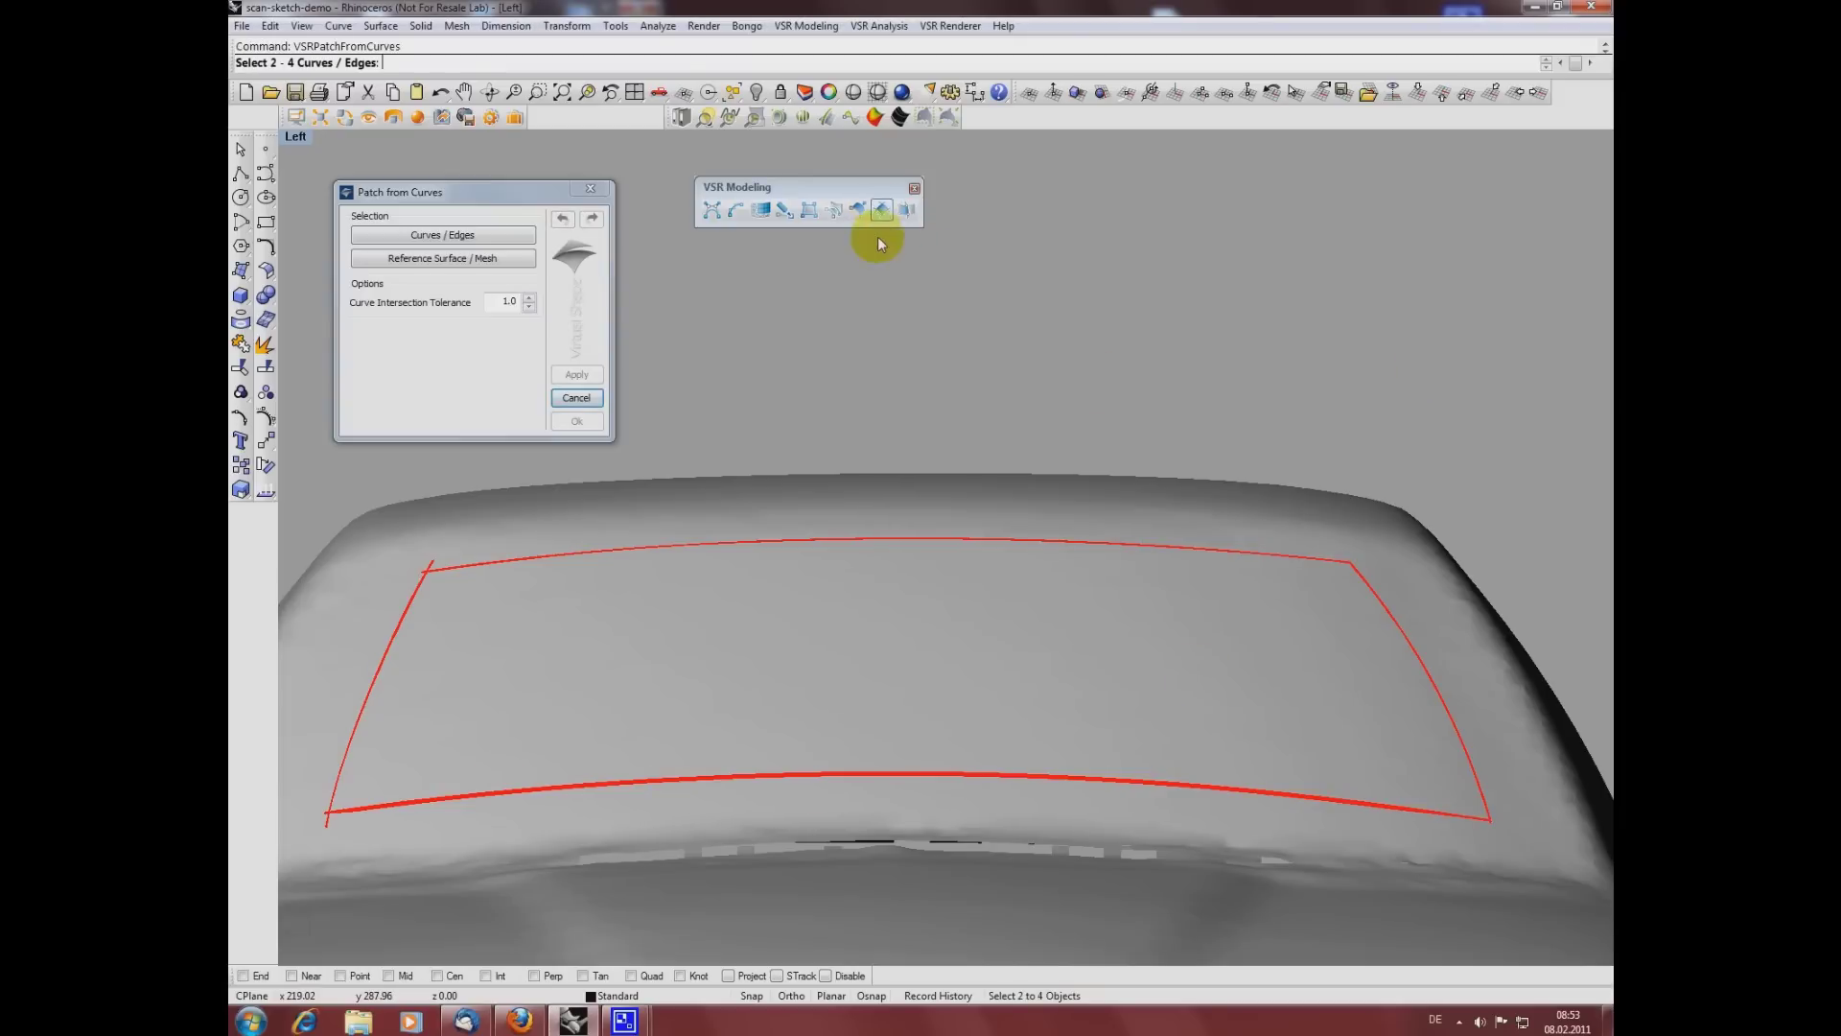
left_click(959, 542)
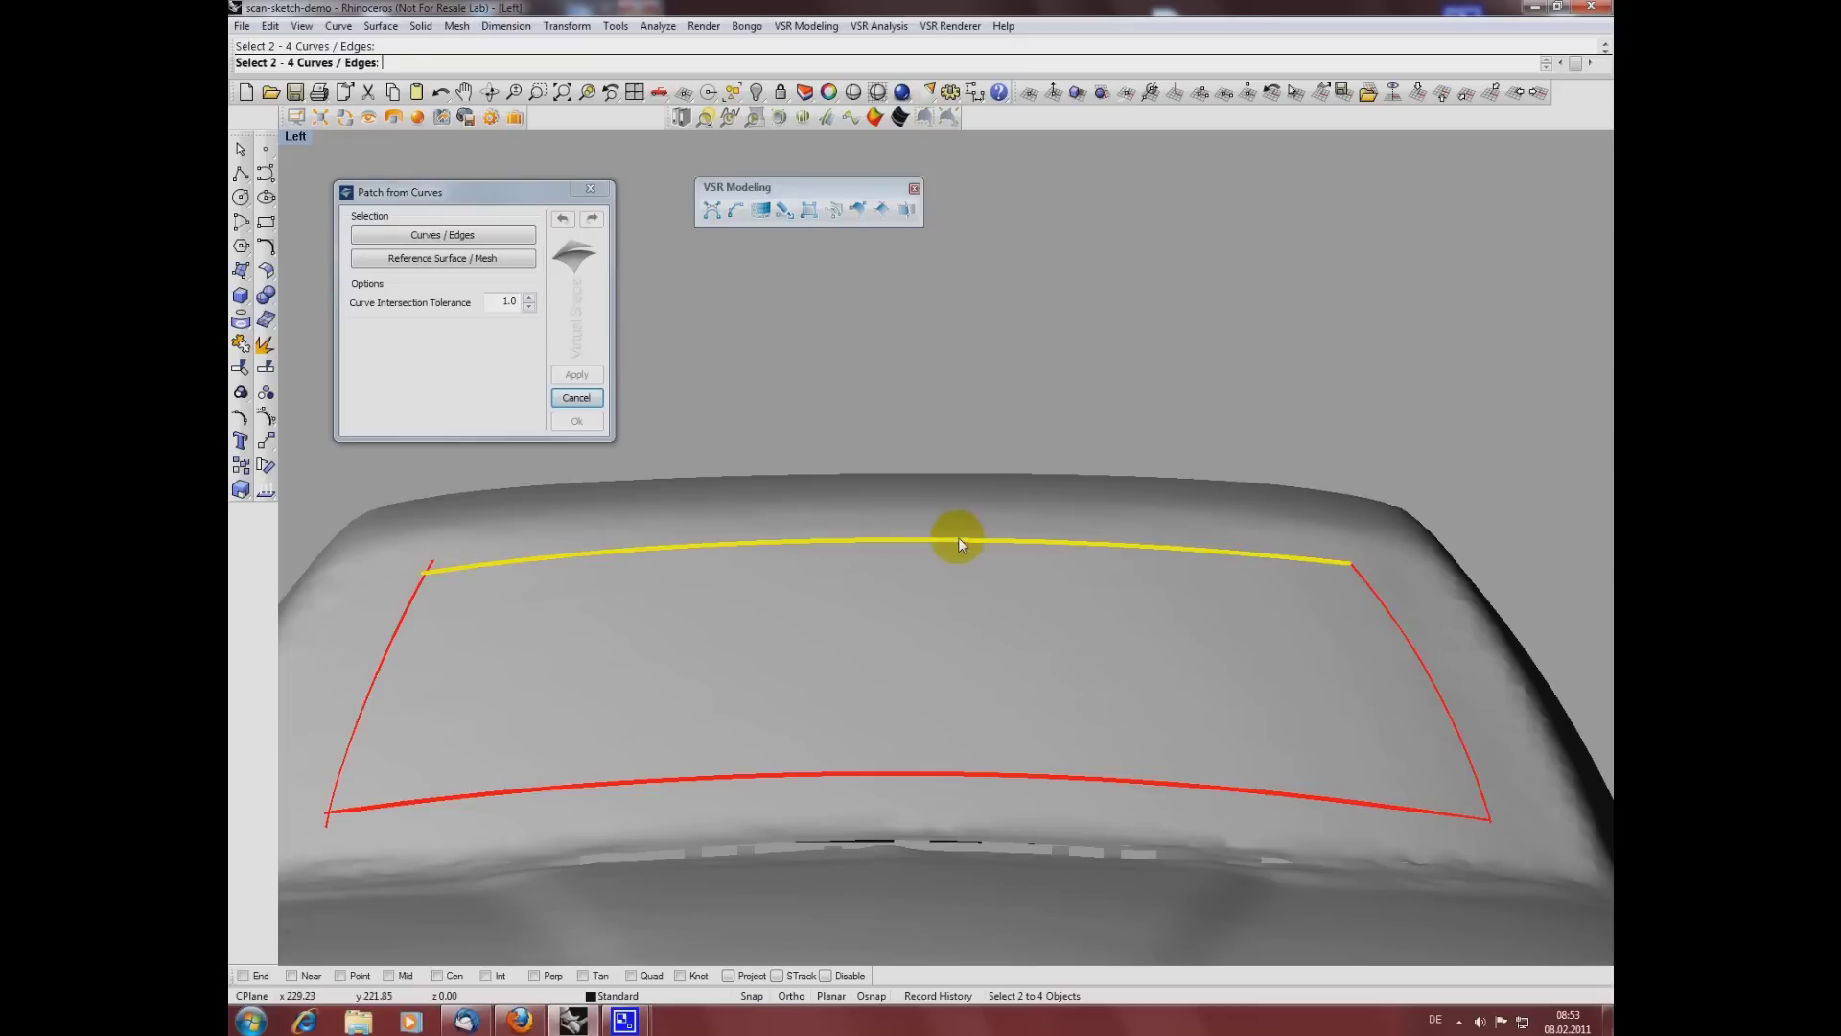
left_click(1426, 674)
left_click(1137, 777)
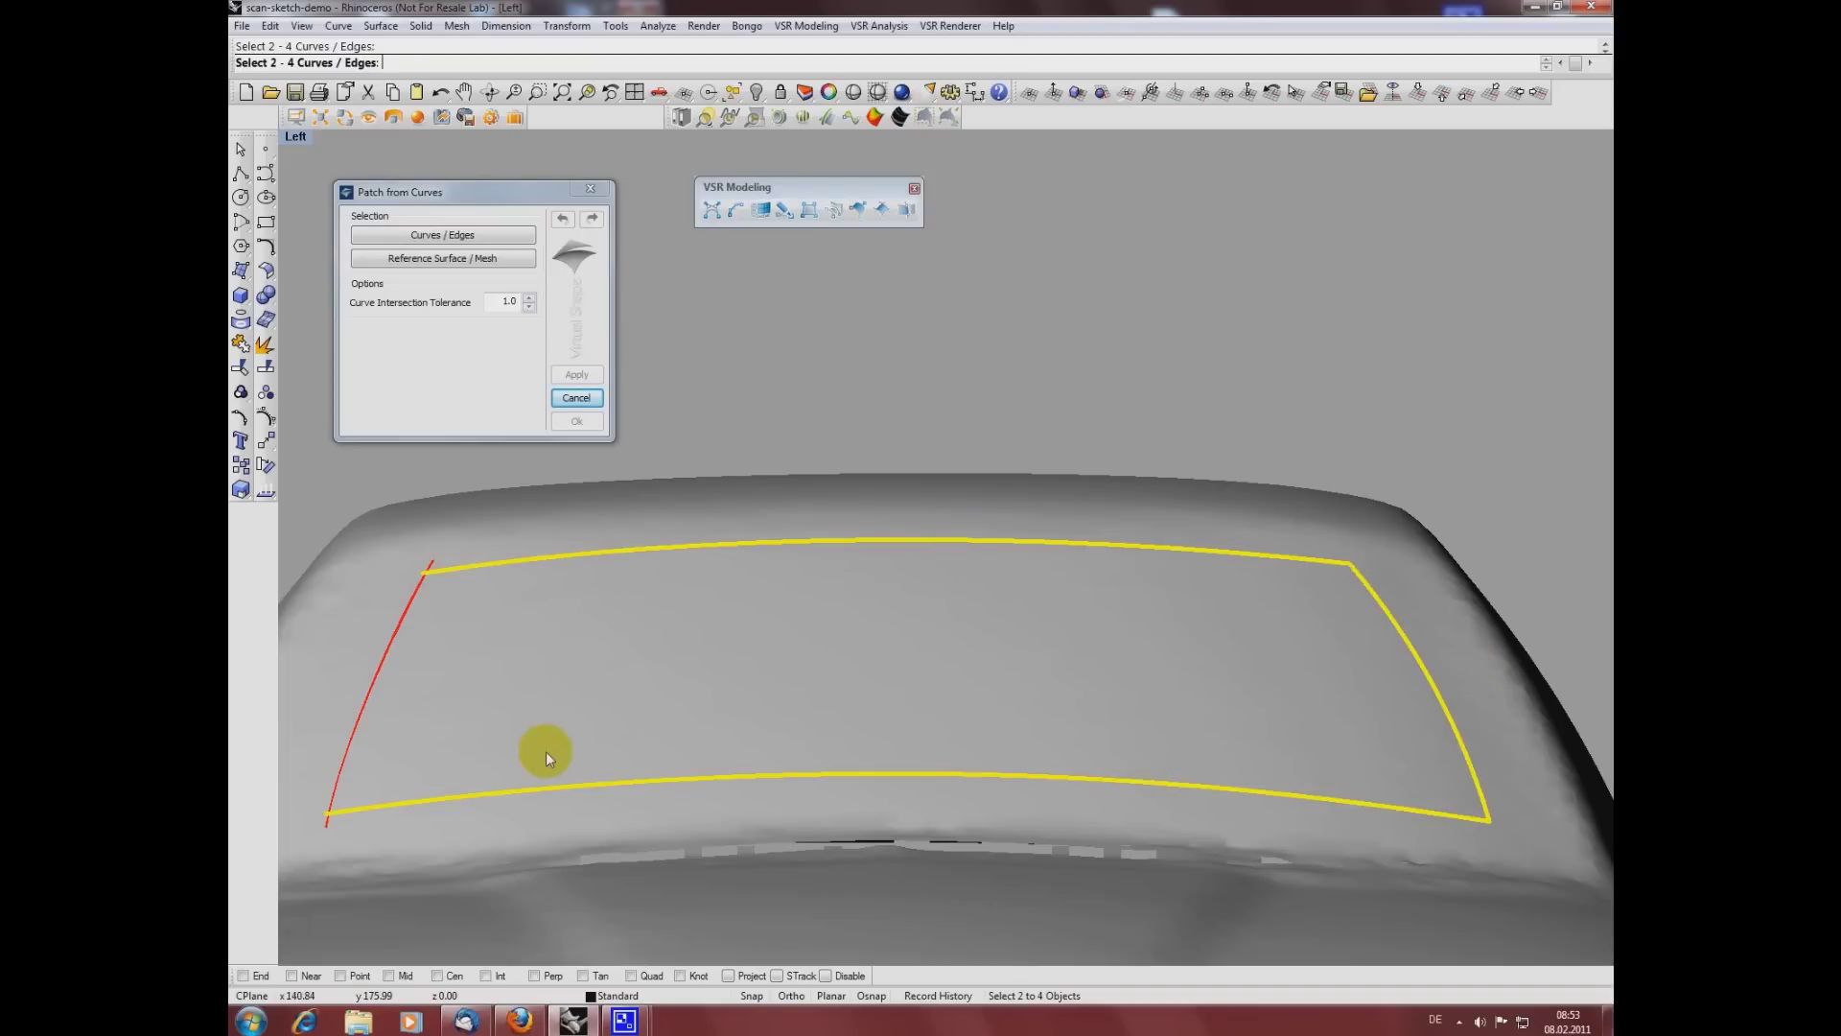
left_click(376, 671)
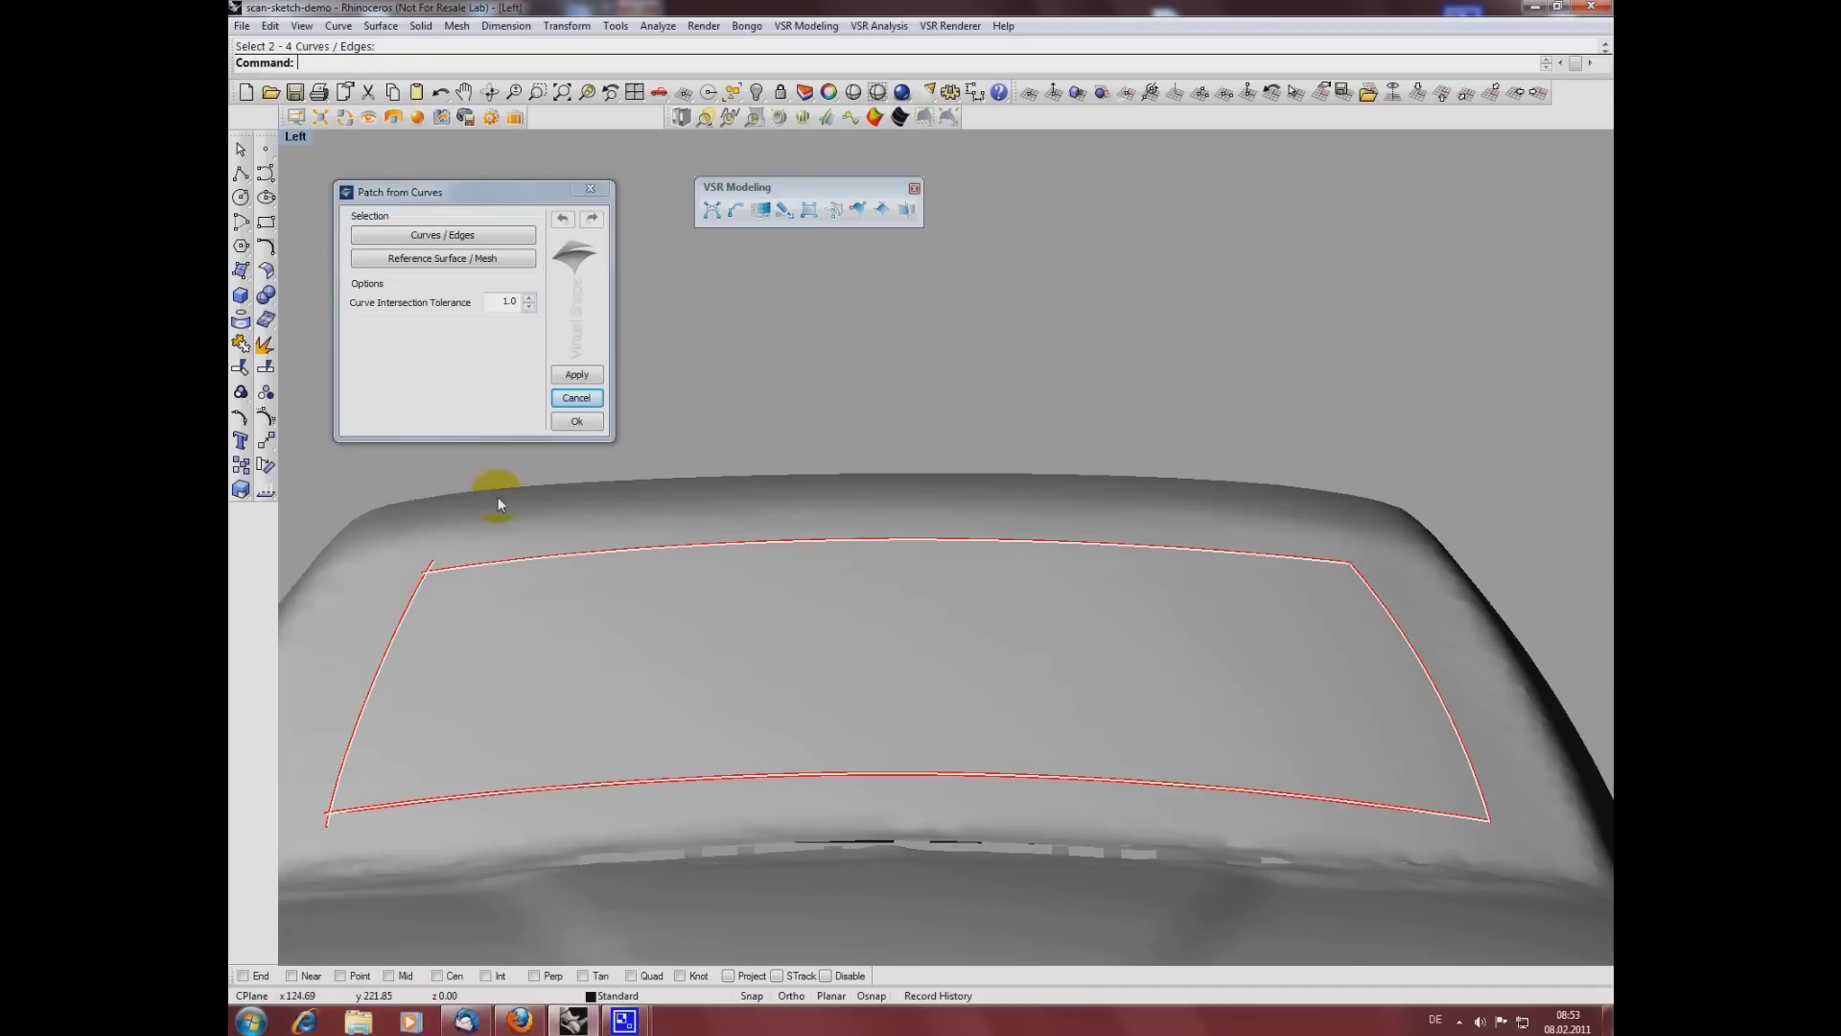
left_click(482, 259)
left_click(809, 664)
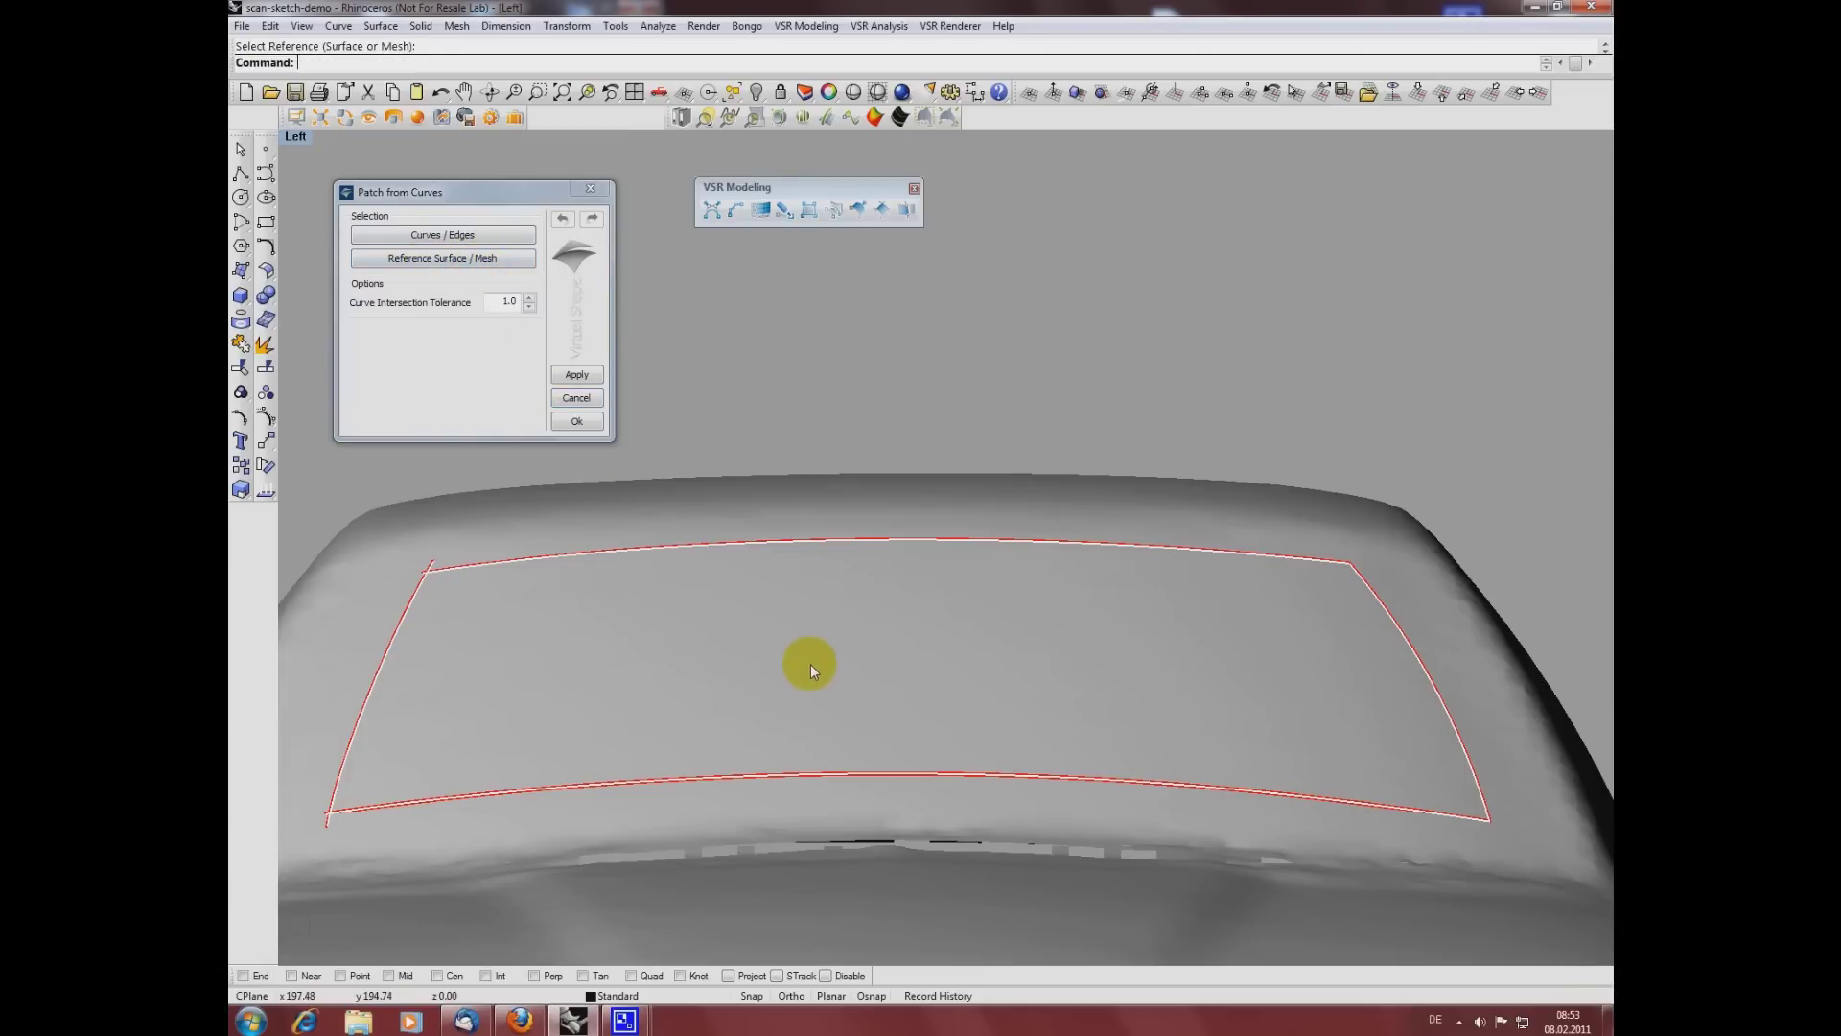
left_click(578, 375)
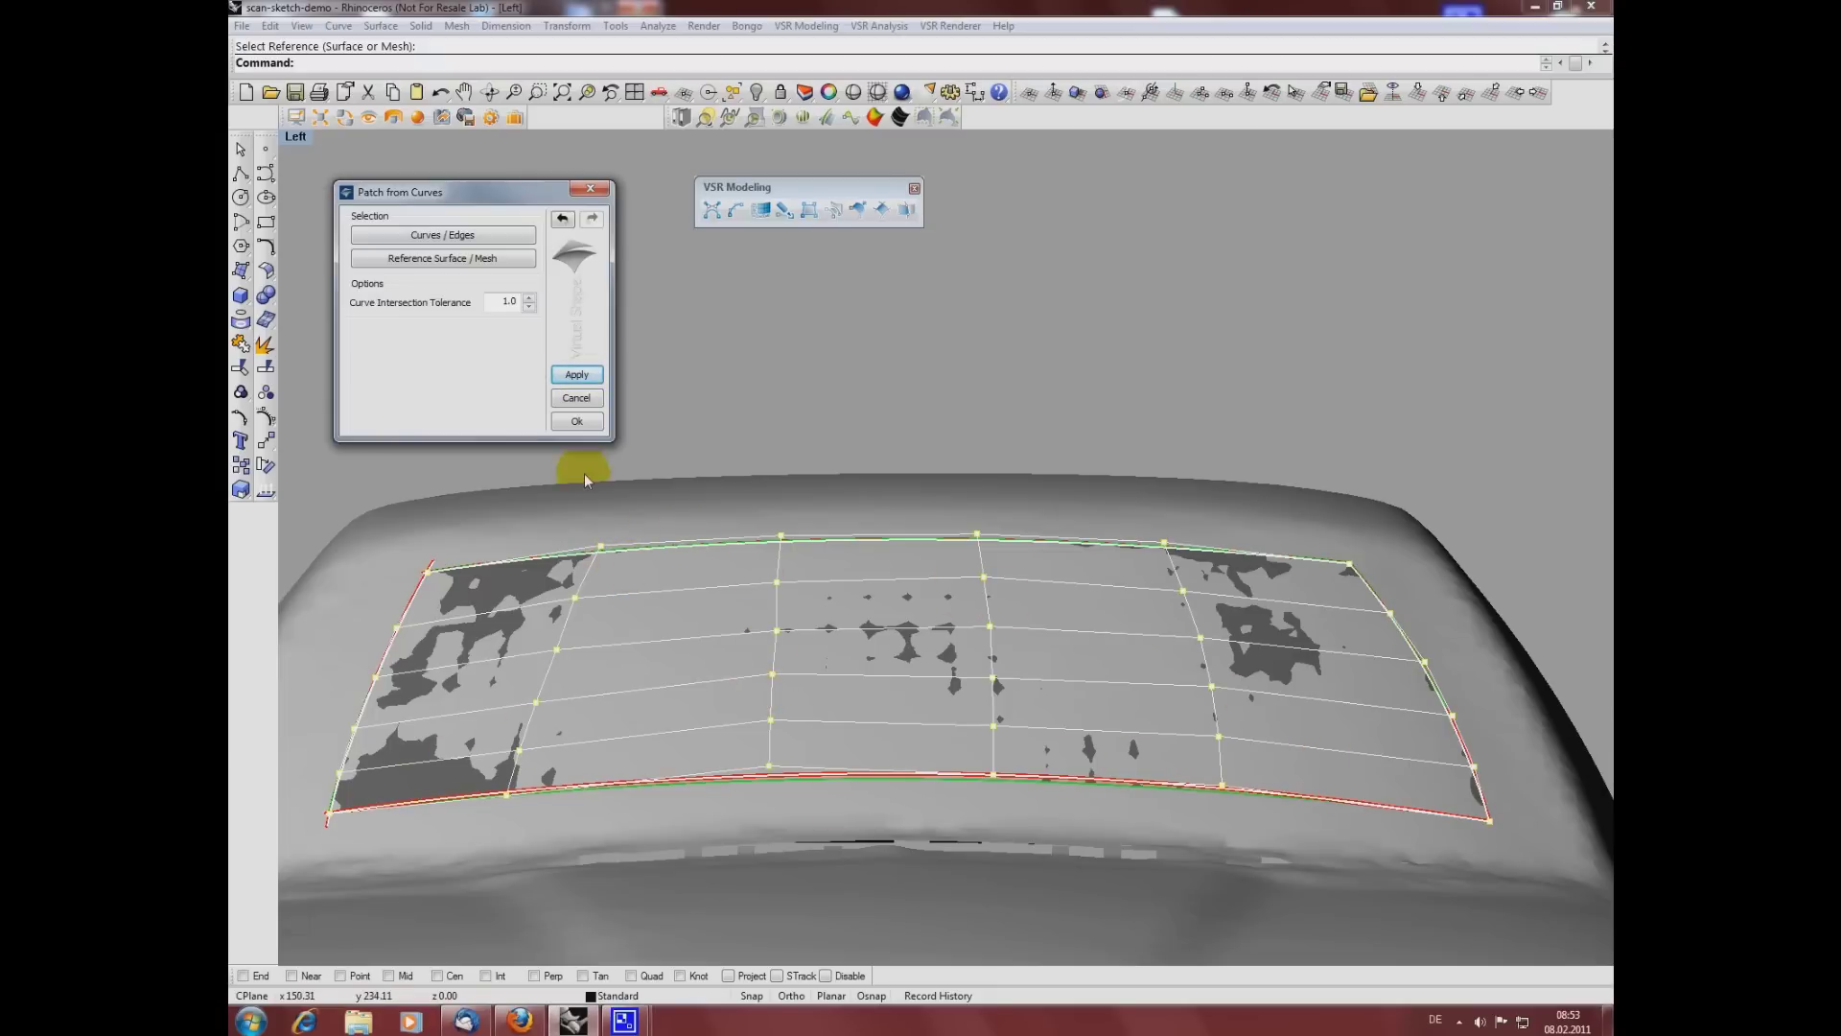
left_click(576, 422)
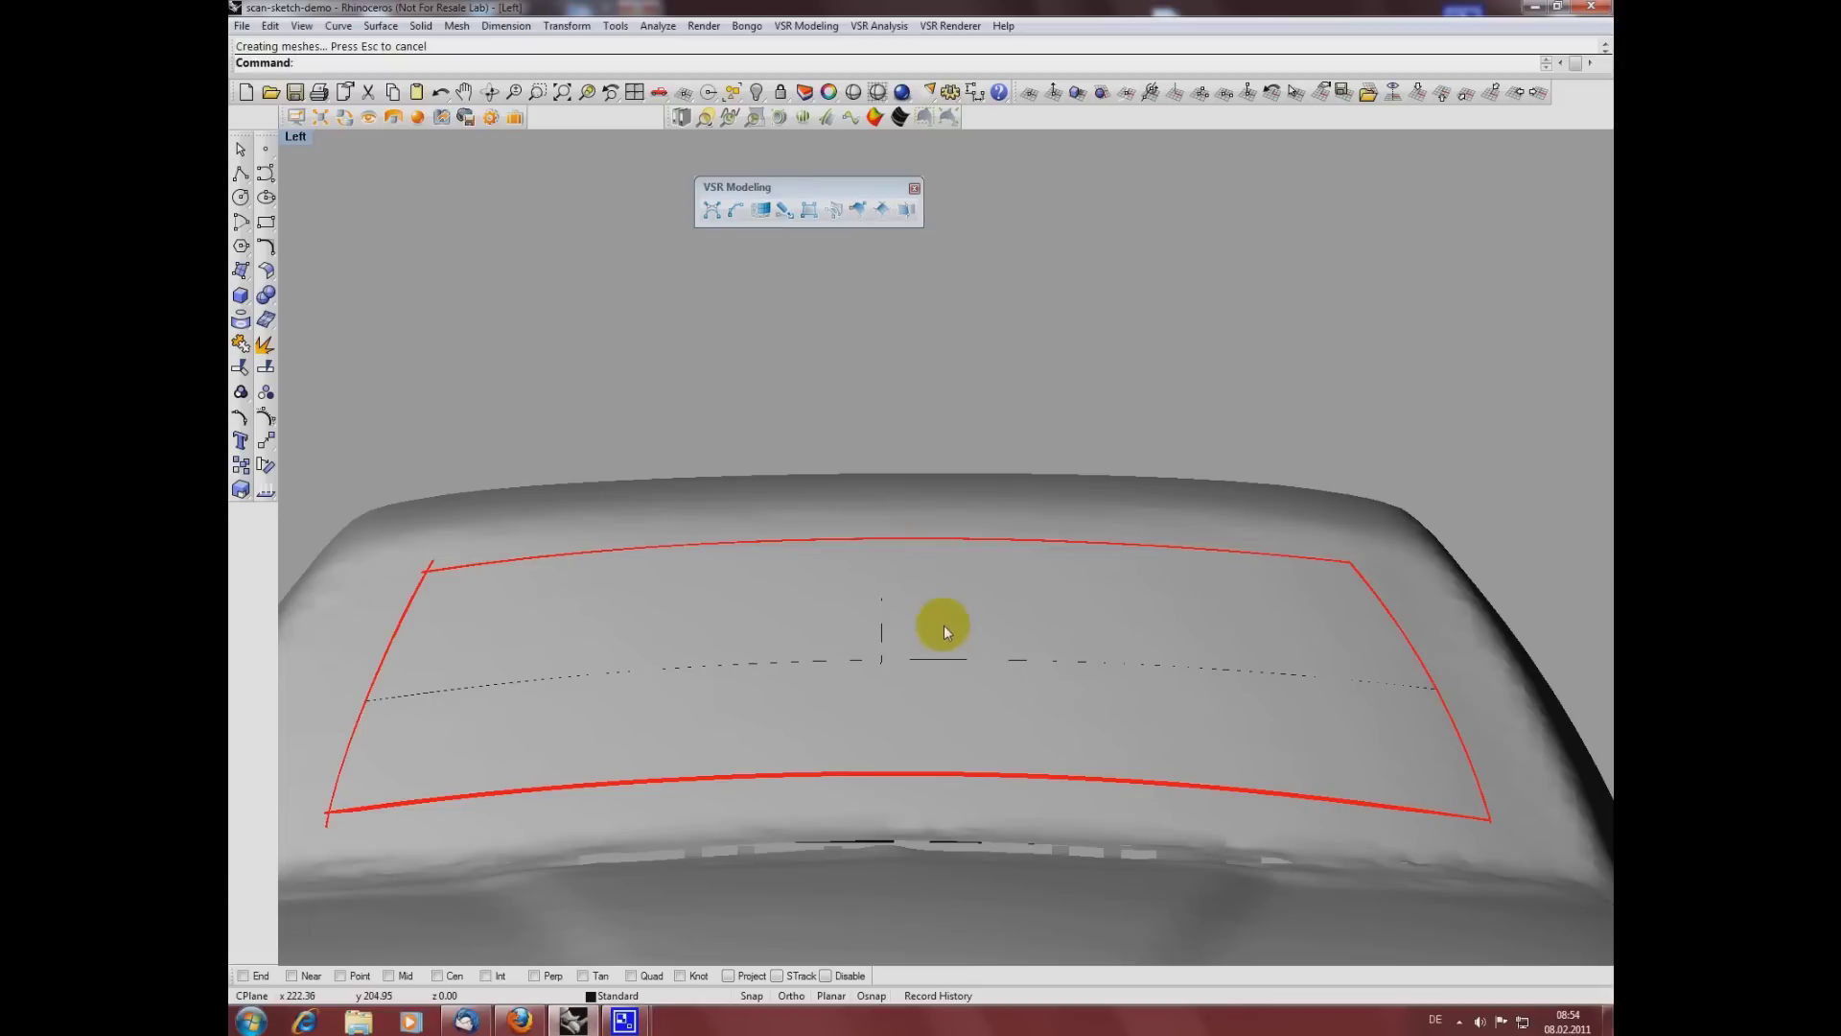
Step: Zoom in on the windshield patch and float the VSR Analysis Functions toolbar
mouse_move(1039, 681)
right_mouse_down()
mouse_move(888, 707)
mouse_move(699, 699)
mouse_move(757, 687)
mouse_move(802, 637)
mouse_move(723, 637)
mouse_move(834, 661)
mouse_move(748, 658)
mouse_move(808, 676)
right_mouse_up()
scroll(878, 620, "up", 2)
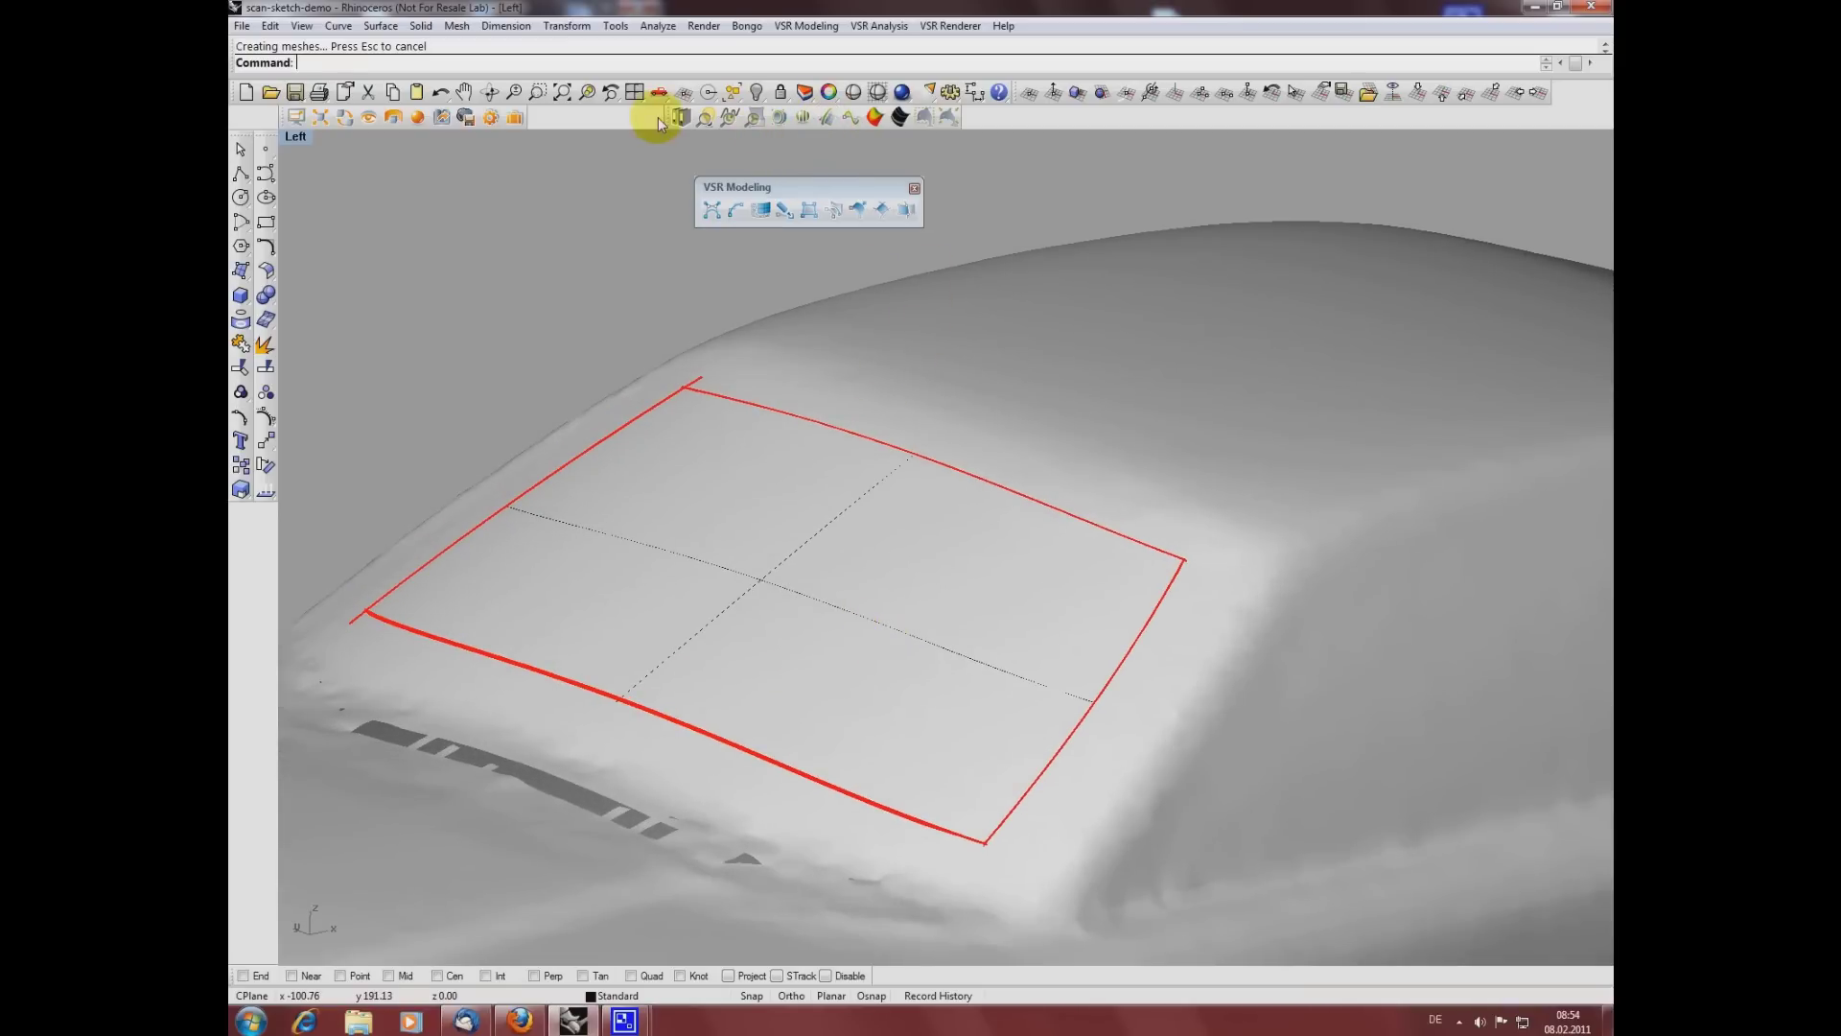
left_click_drag(657, 117, 653, 151)
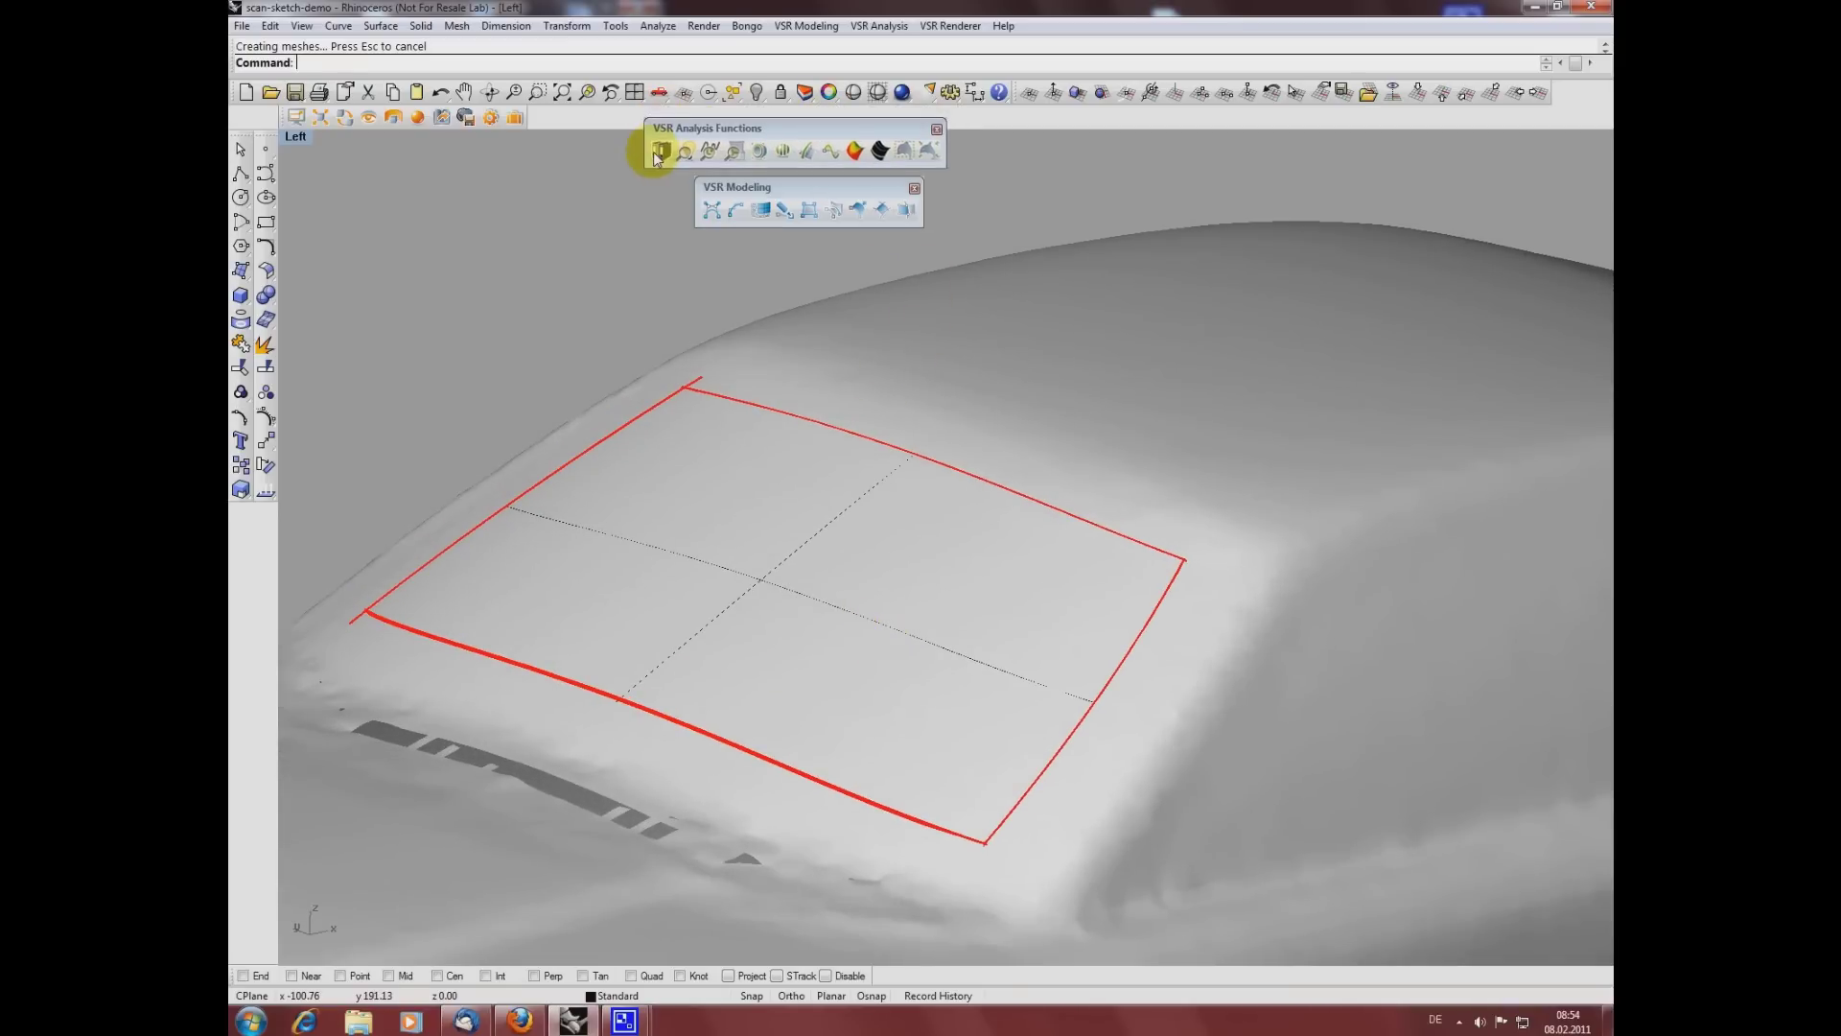
Step: Run Deviation analysis of the patch against the scan mesh with 30 graphs of 100 points
left_click(804, 151)
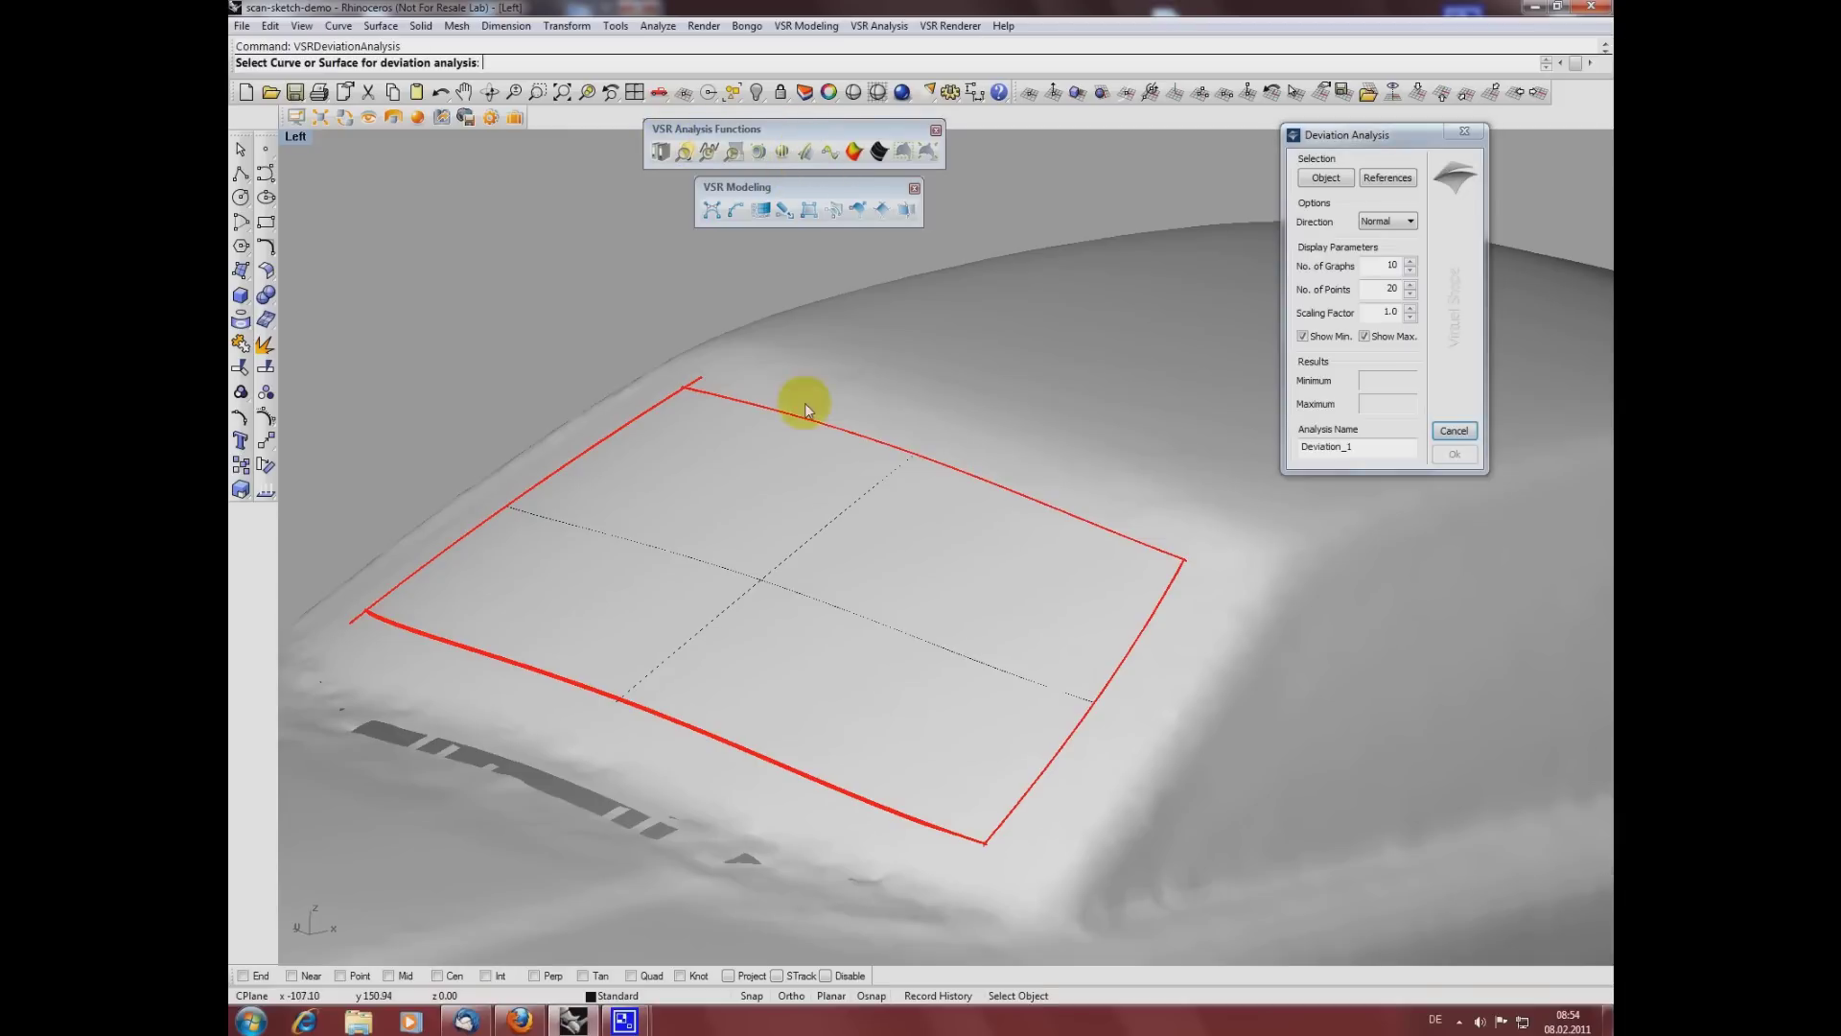
left_click(844, 509)
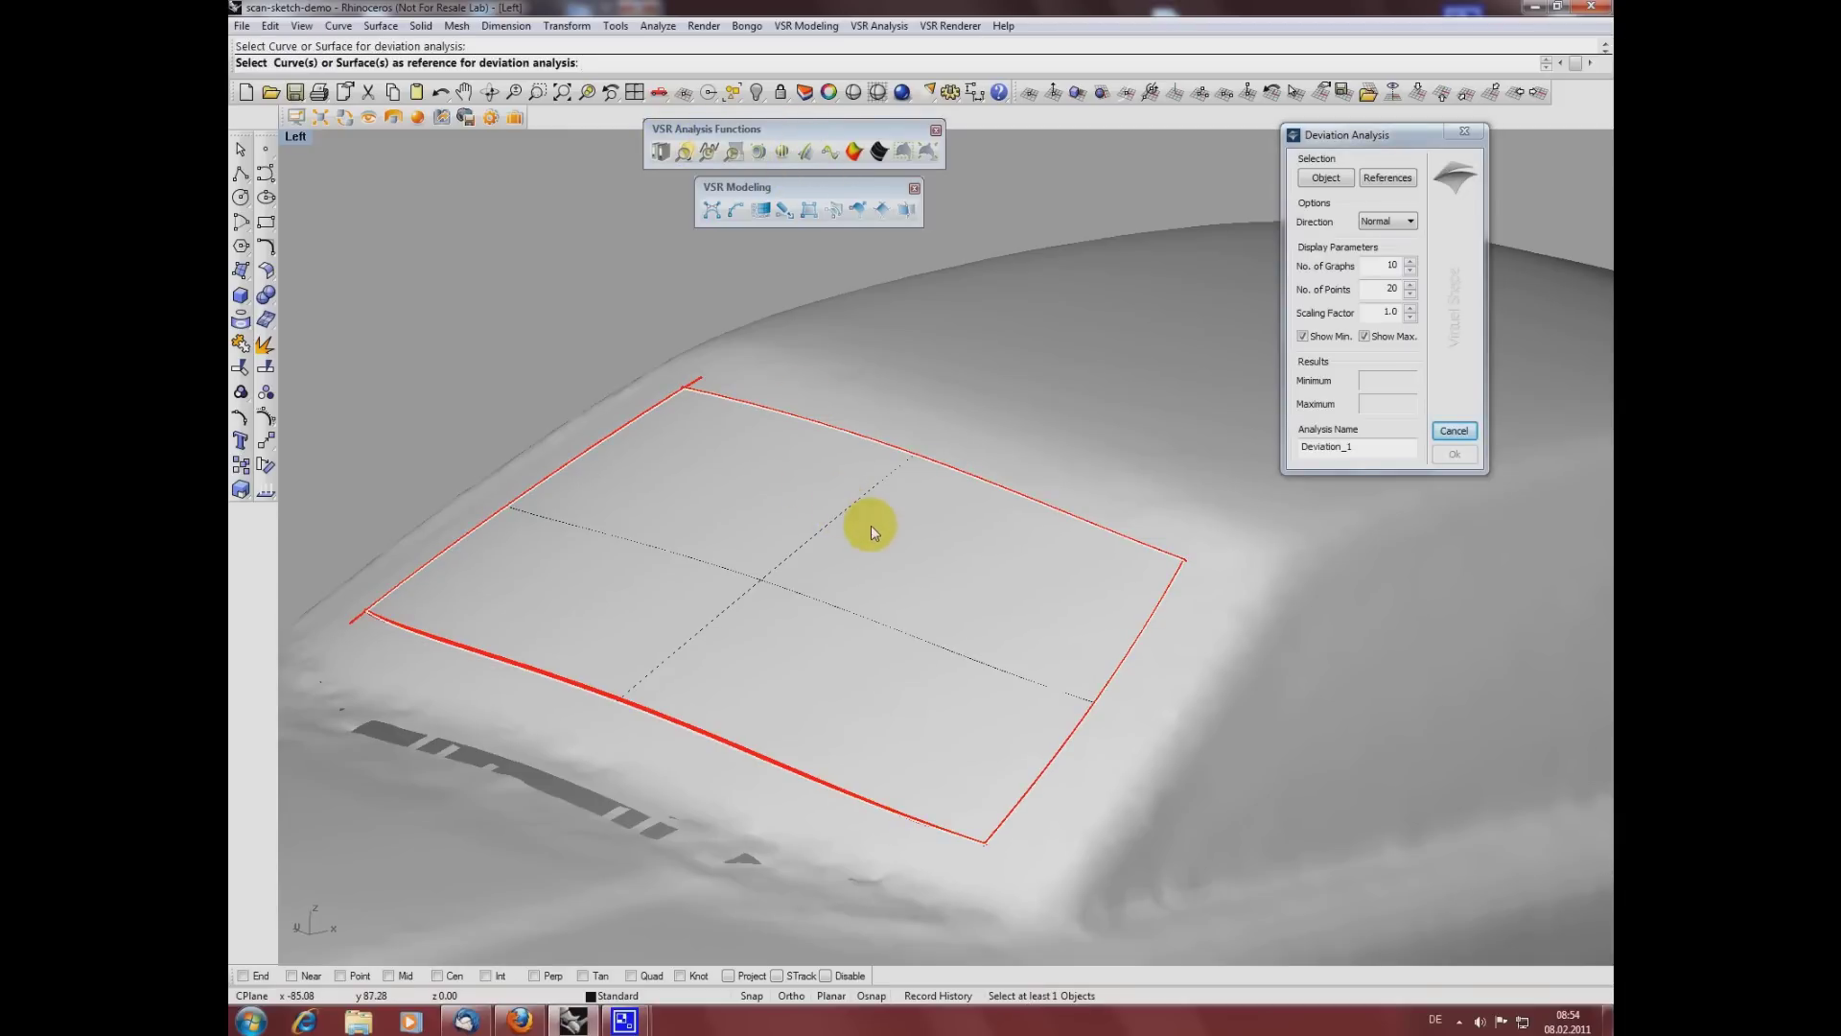
left_click(1011, 448)
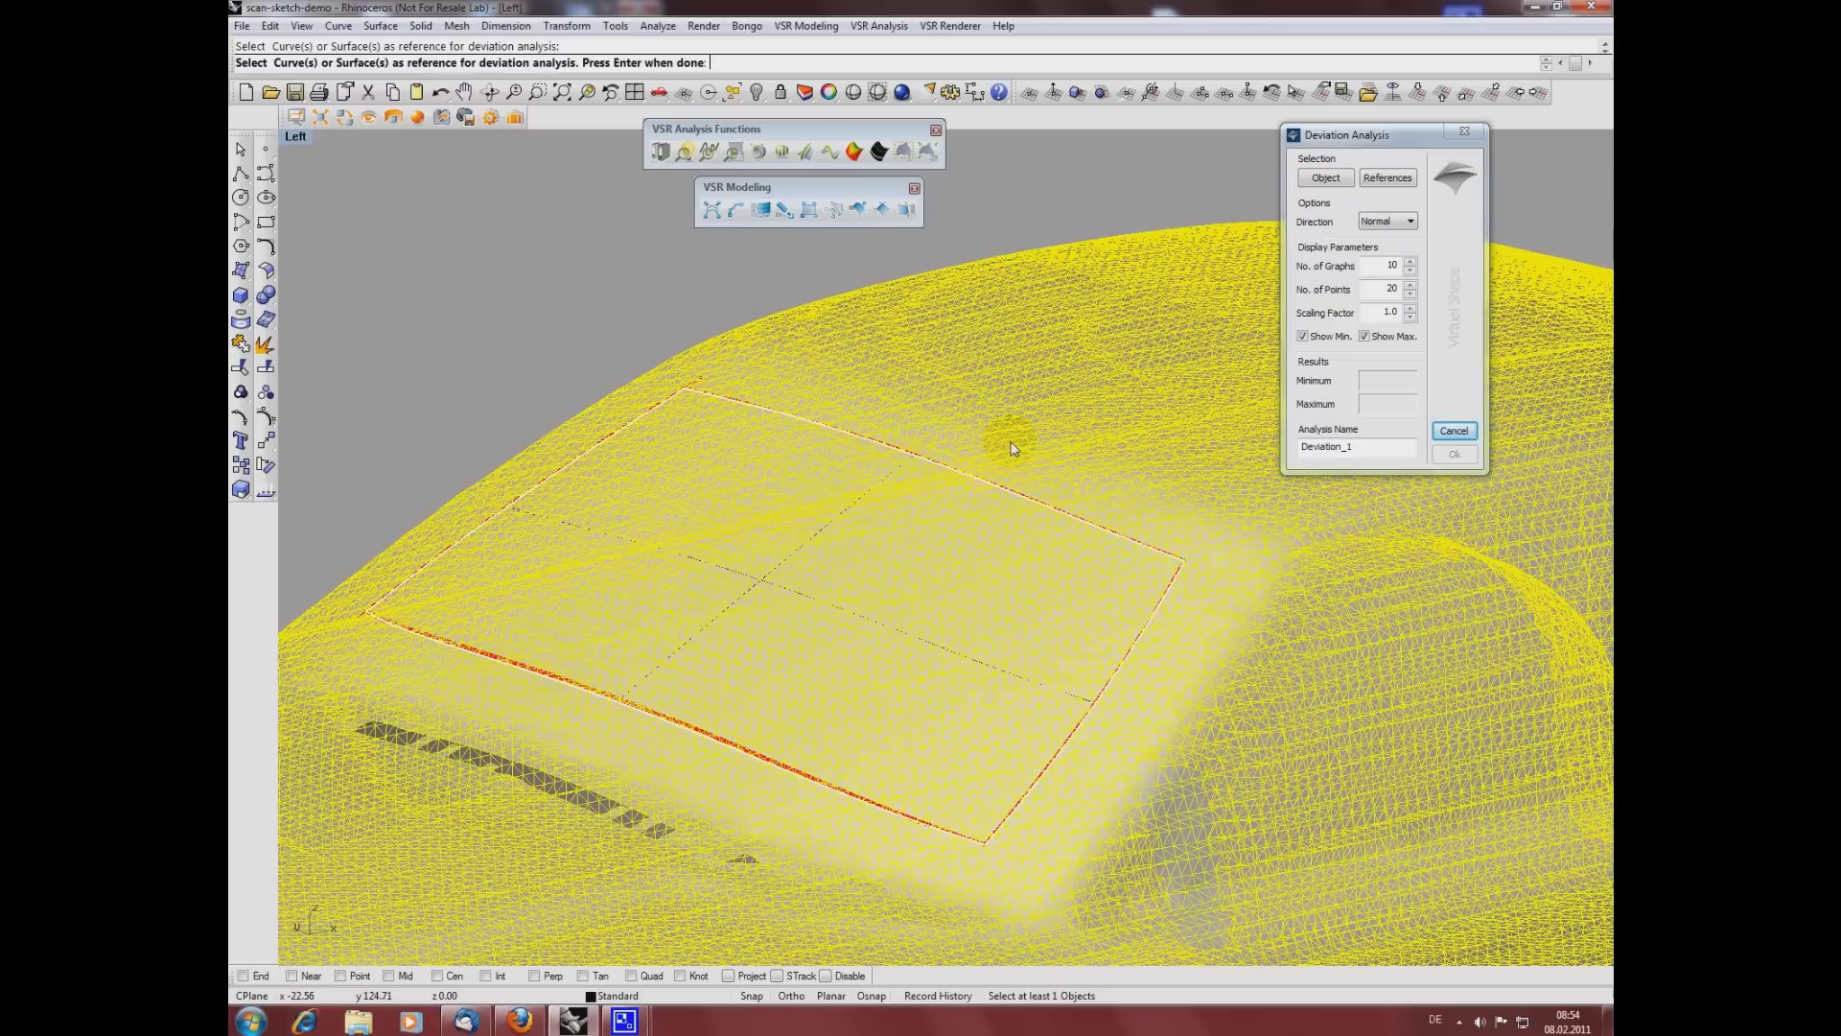
right_click(620, 298)
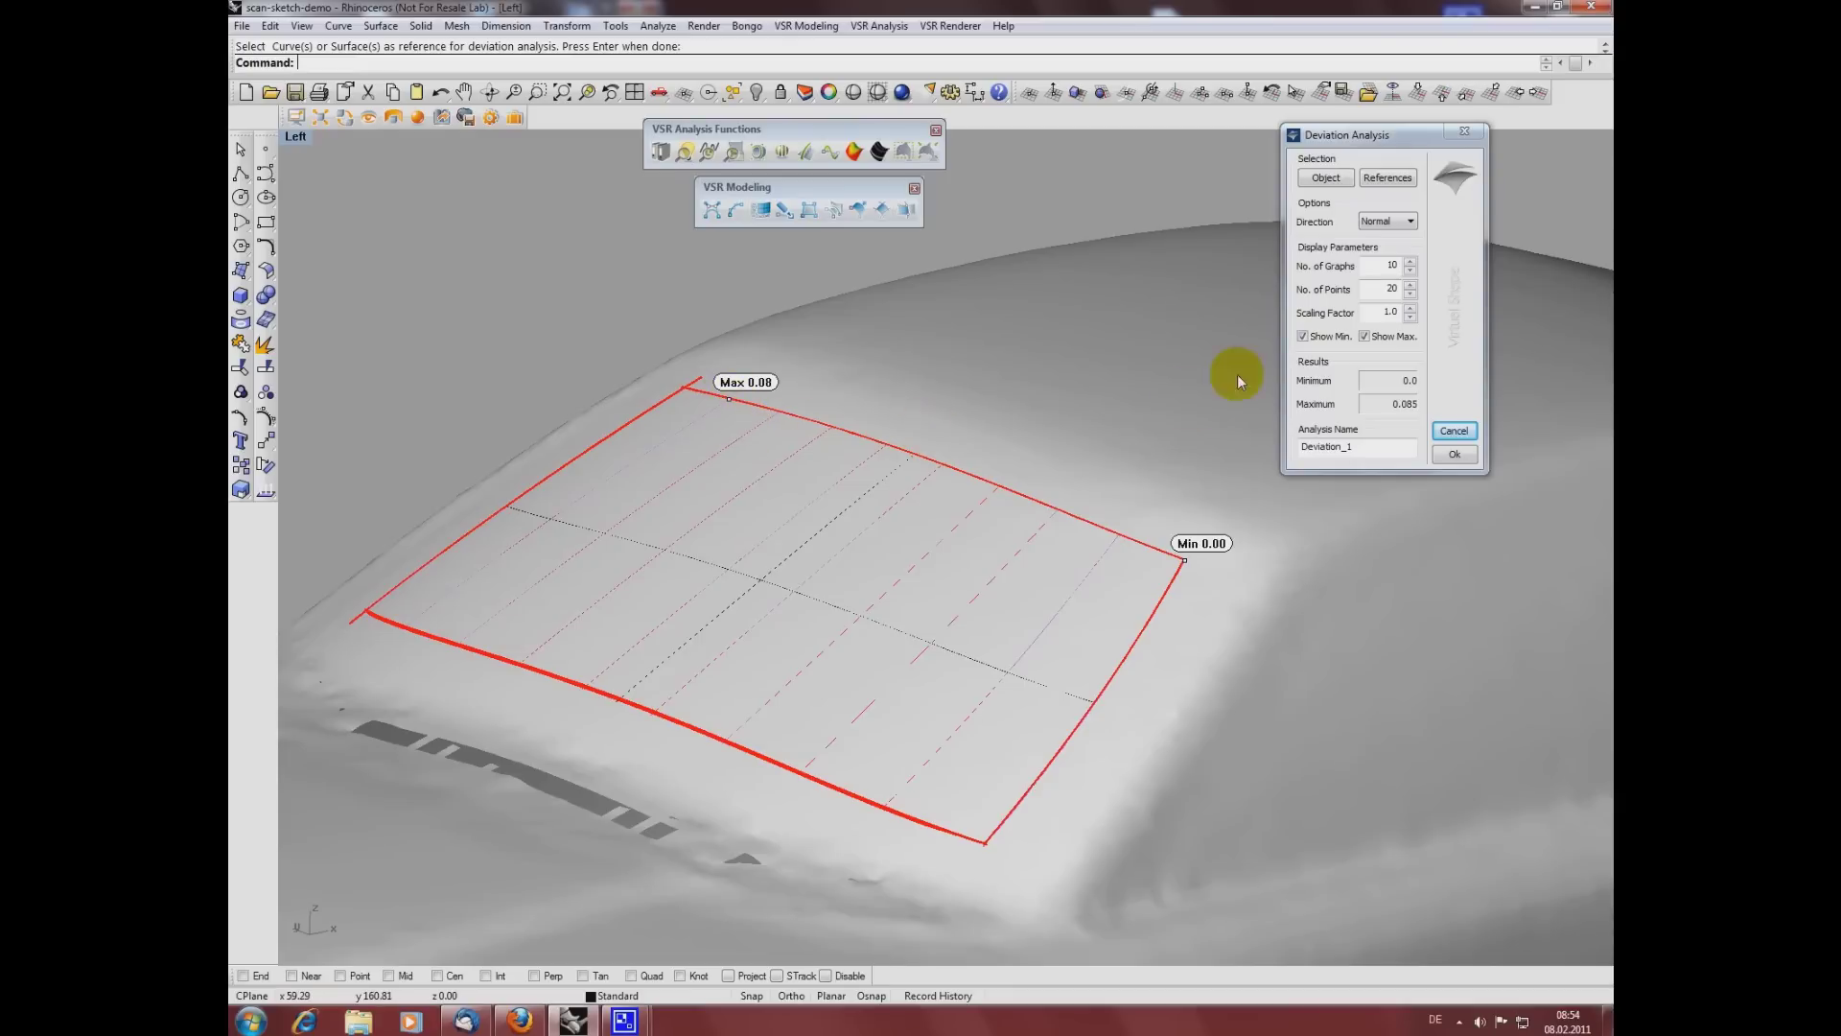
left_click(1391, 265)
type("1")
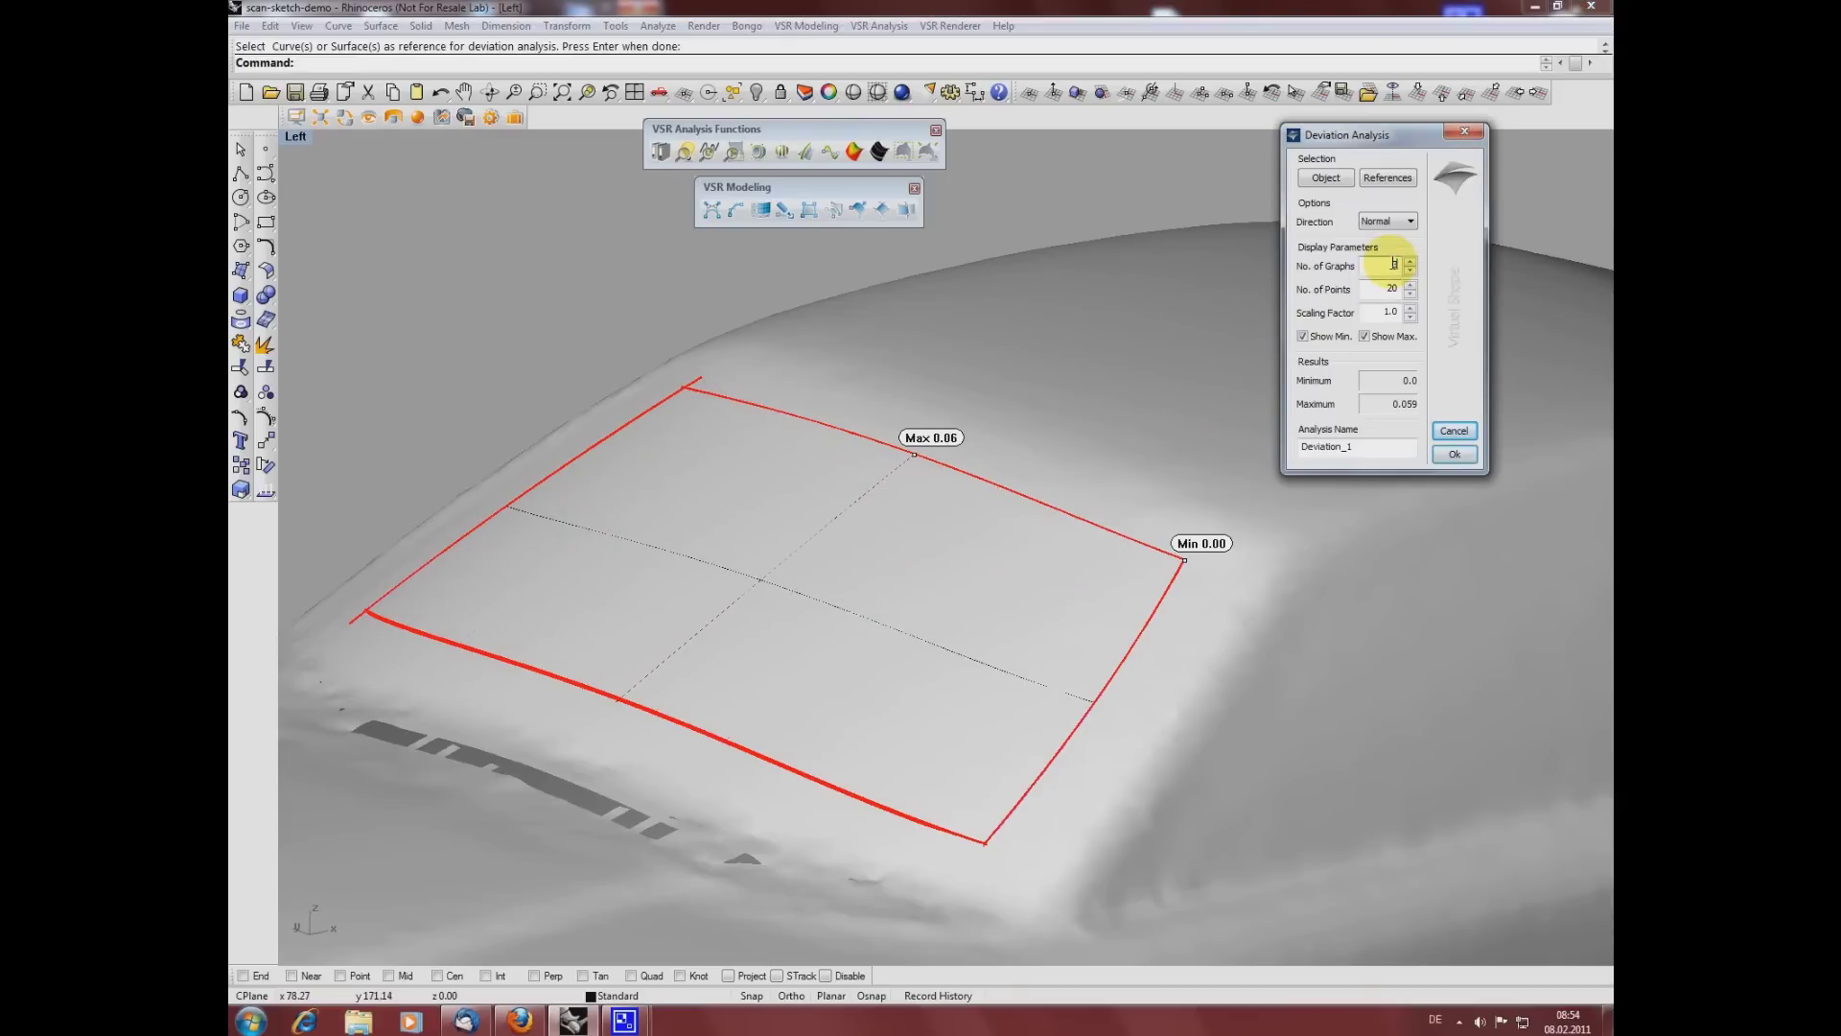
key("BackSpace")
type("30")
double_click(1396, 289)
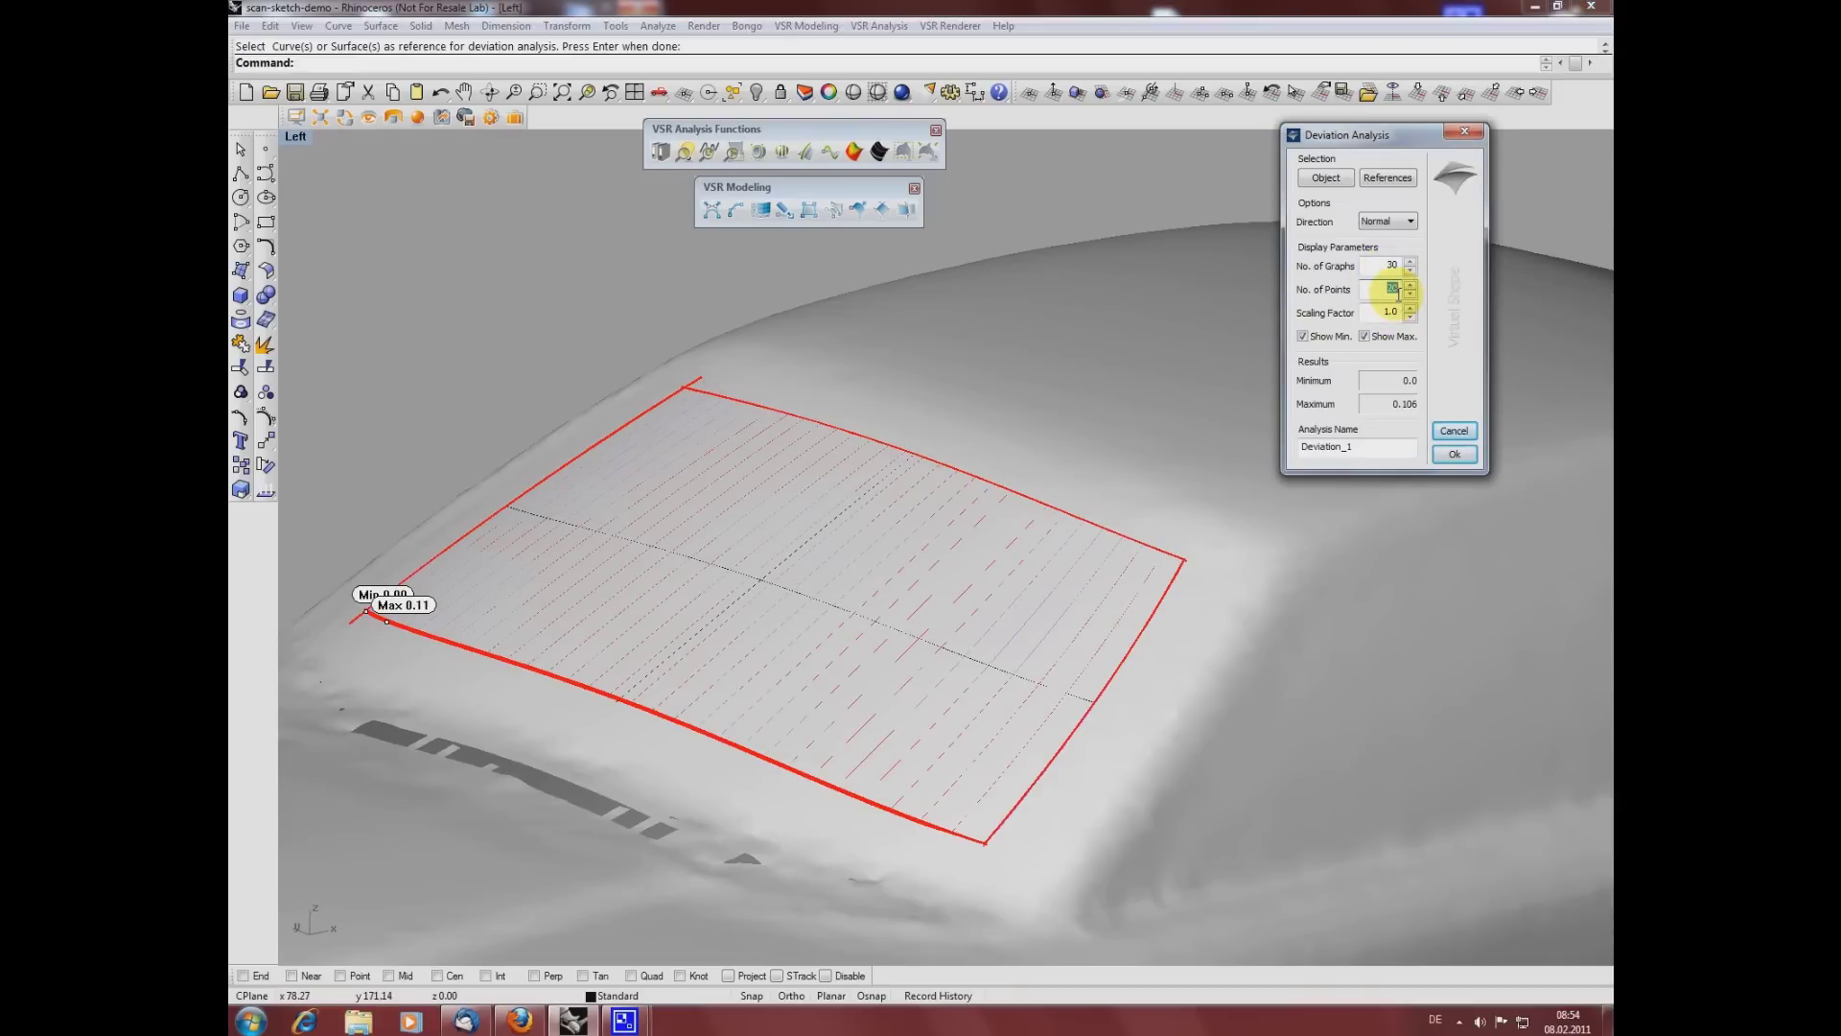
type("100")
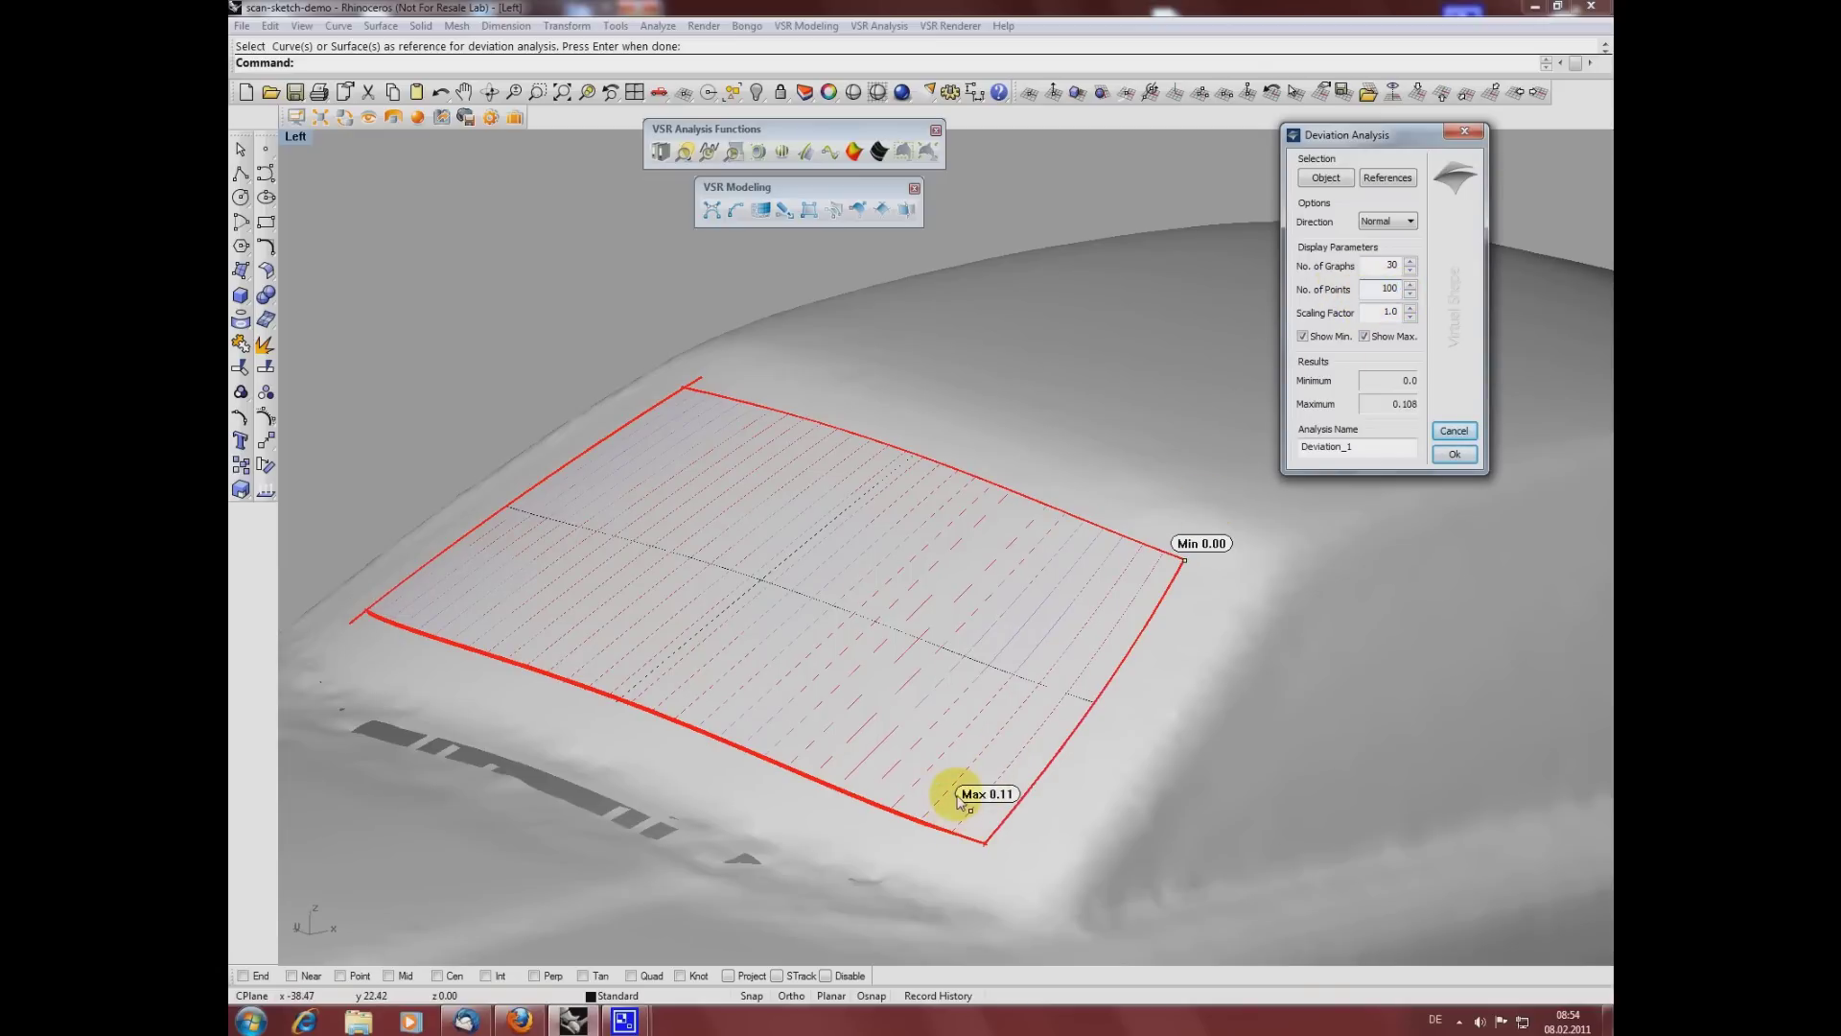
right_click_drag(958, 793, 941, 700)
Step: Check the Max 0.11 label, confirm Deviation Analysis, and orbit to view the patch
scroll(949, 710, "up", 5)
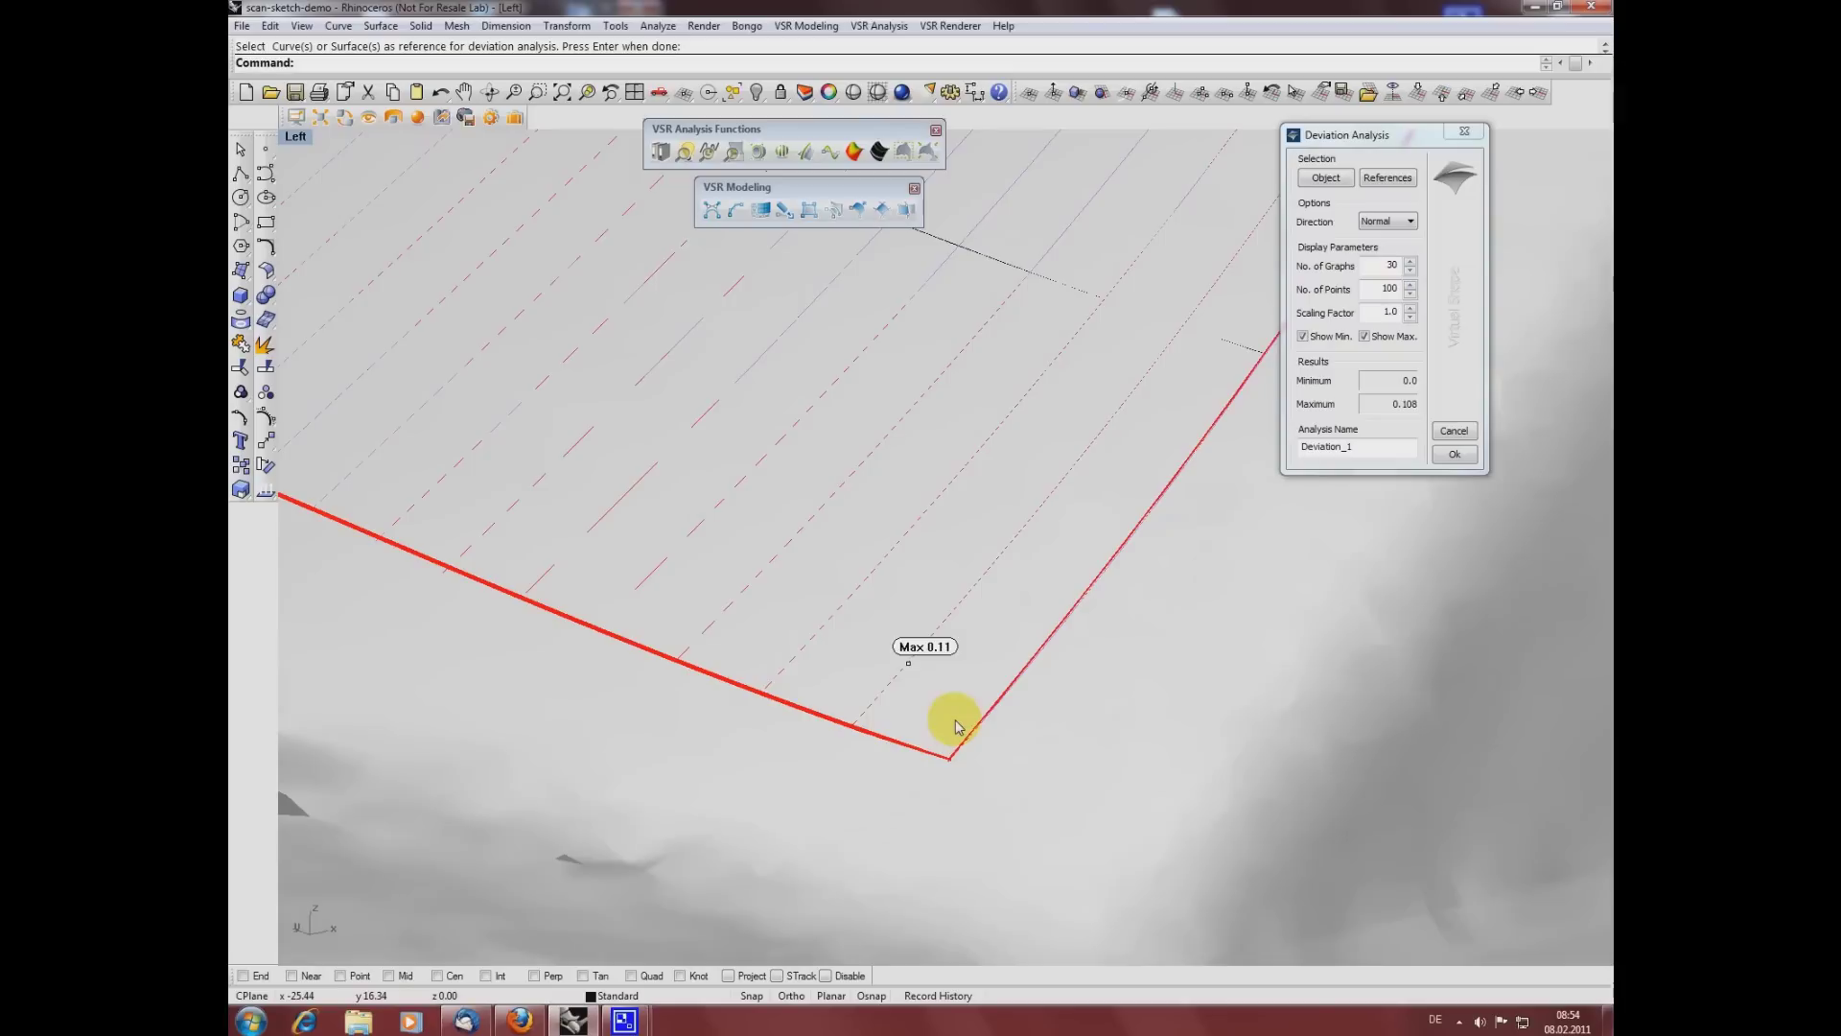
scroll(922, 674, "down", 5)
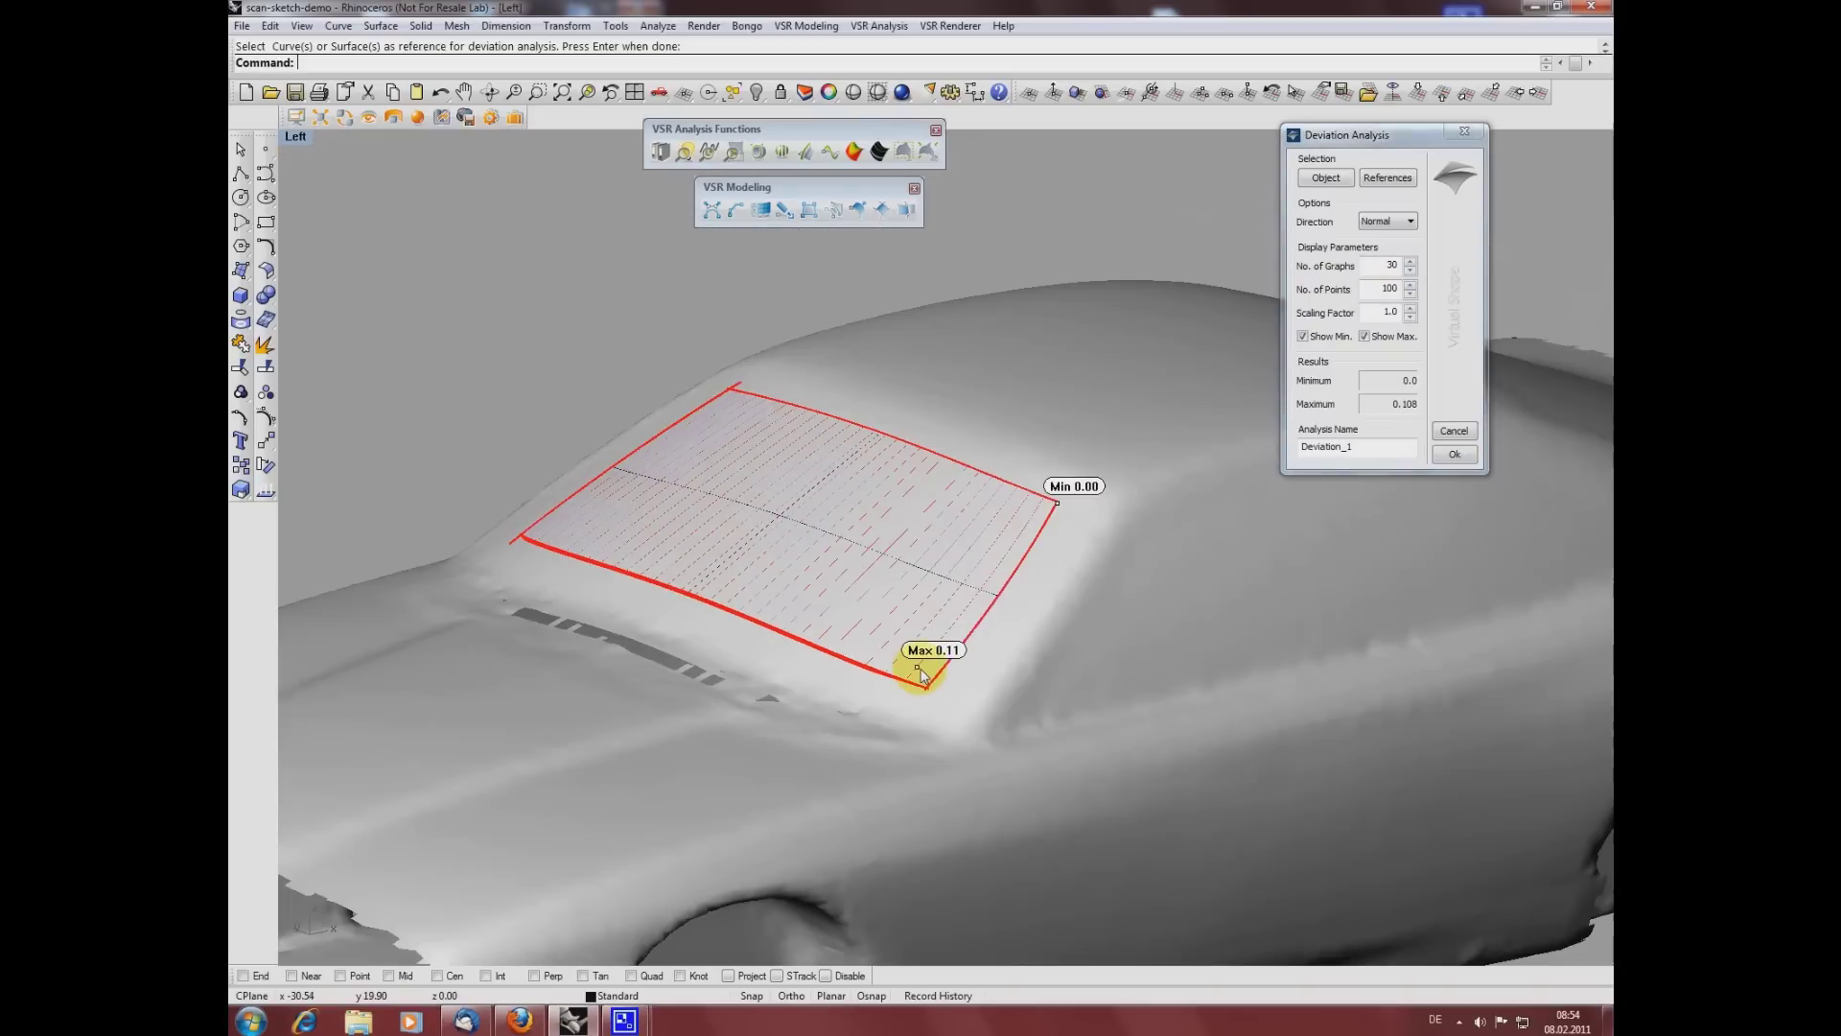
right_click_drag(922, 671, 1048, 670)
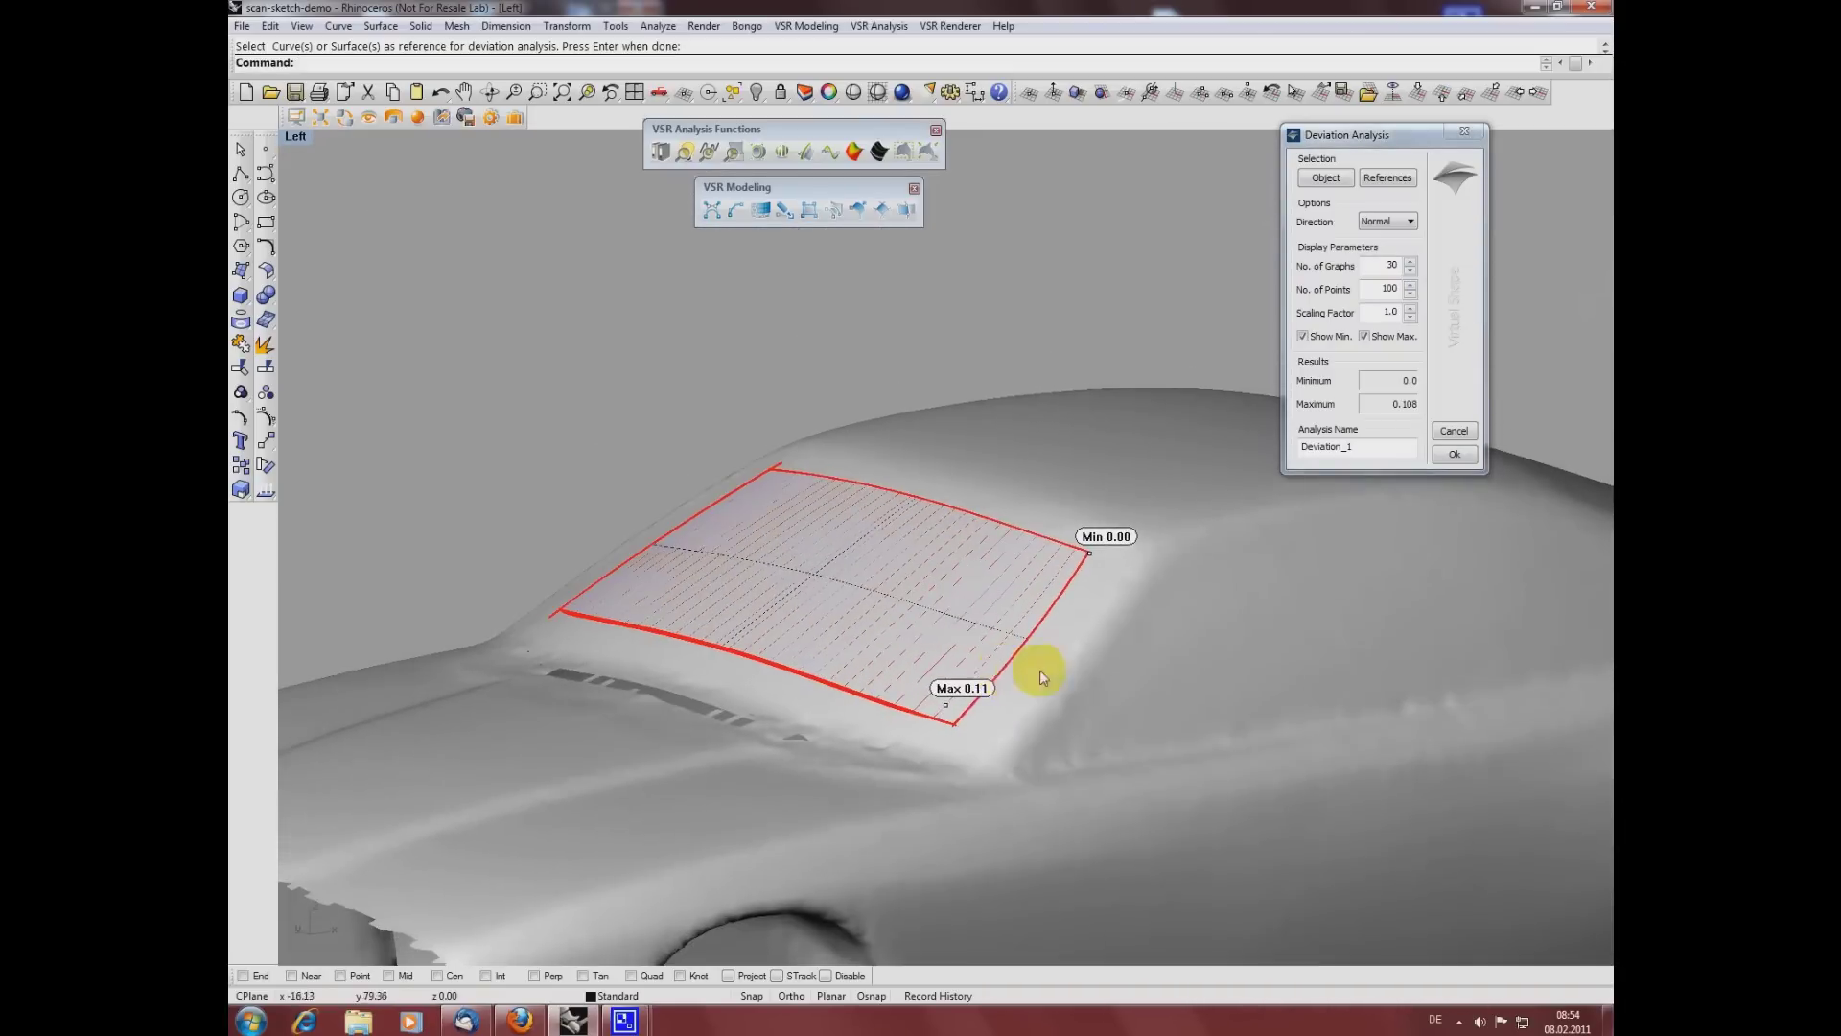
left_click(1455, 454)
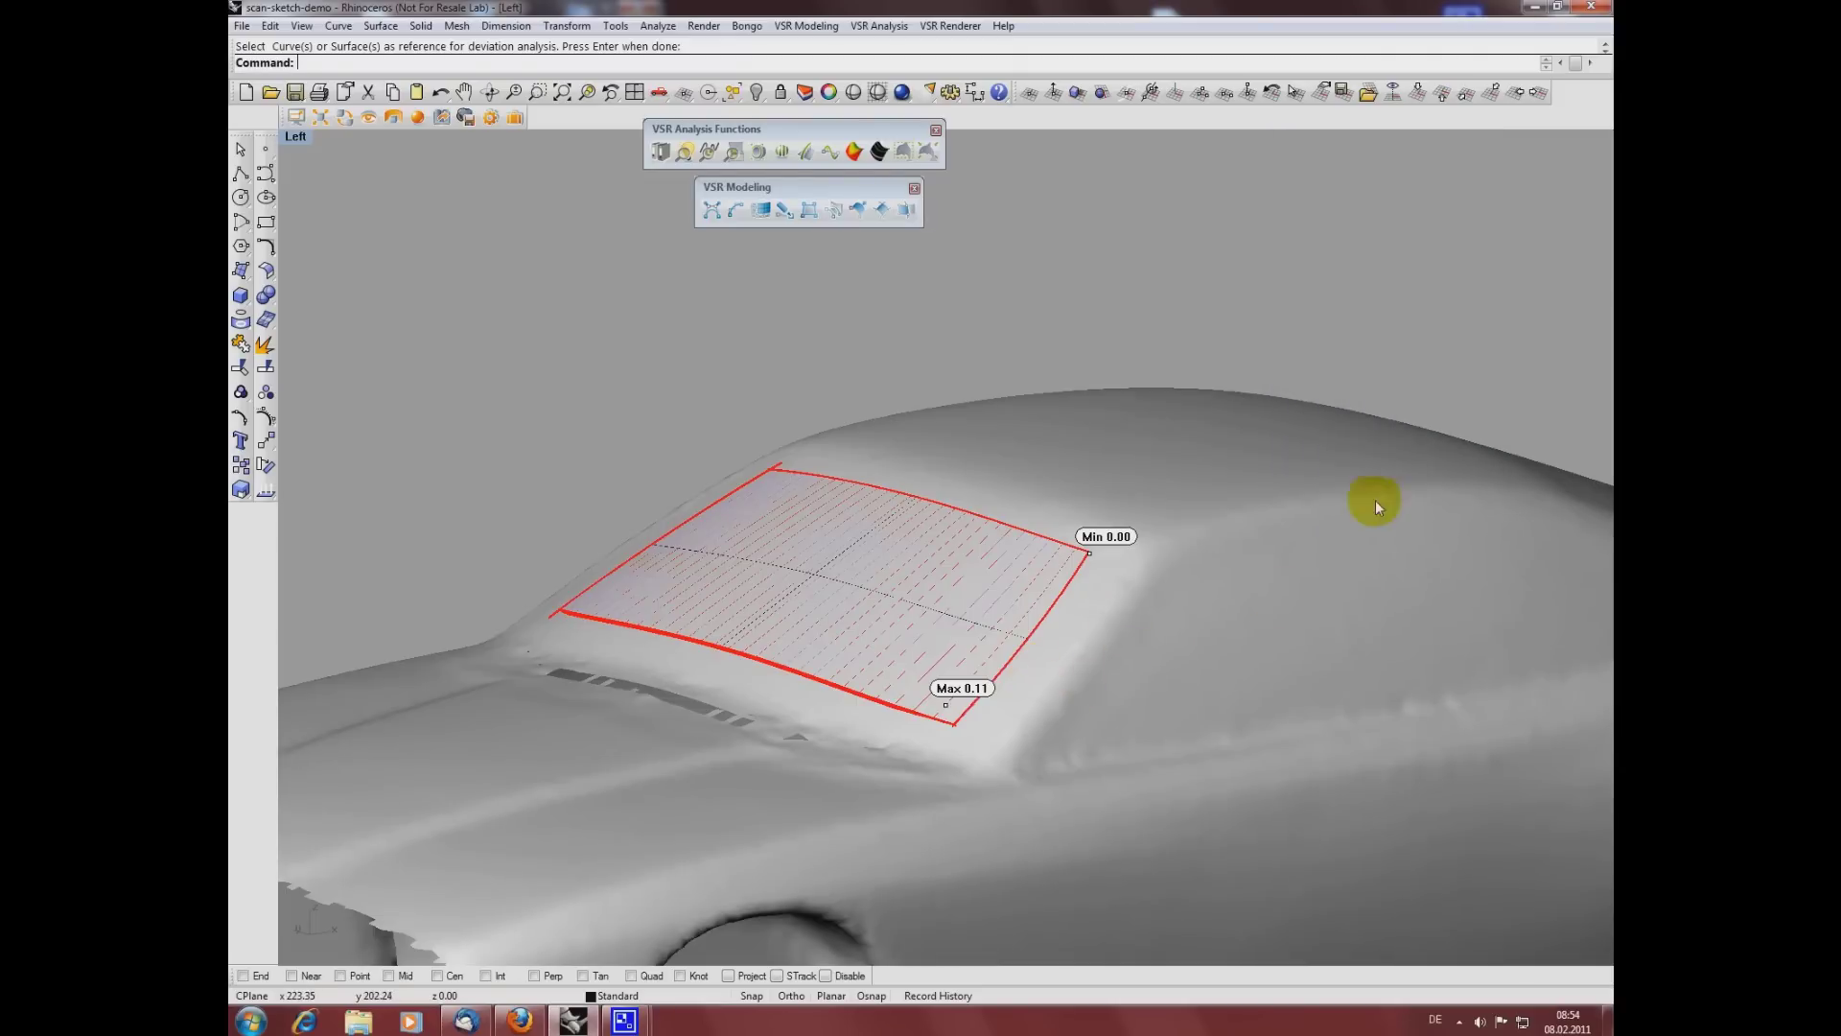
mouse_move(935, 772)
right_mouse_down()
mouse_move(973, 791)
mouse_move(957, 757)
right_mouse_up()
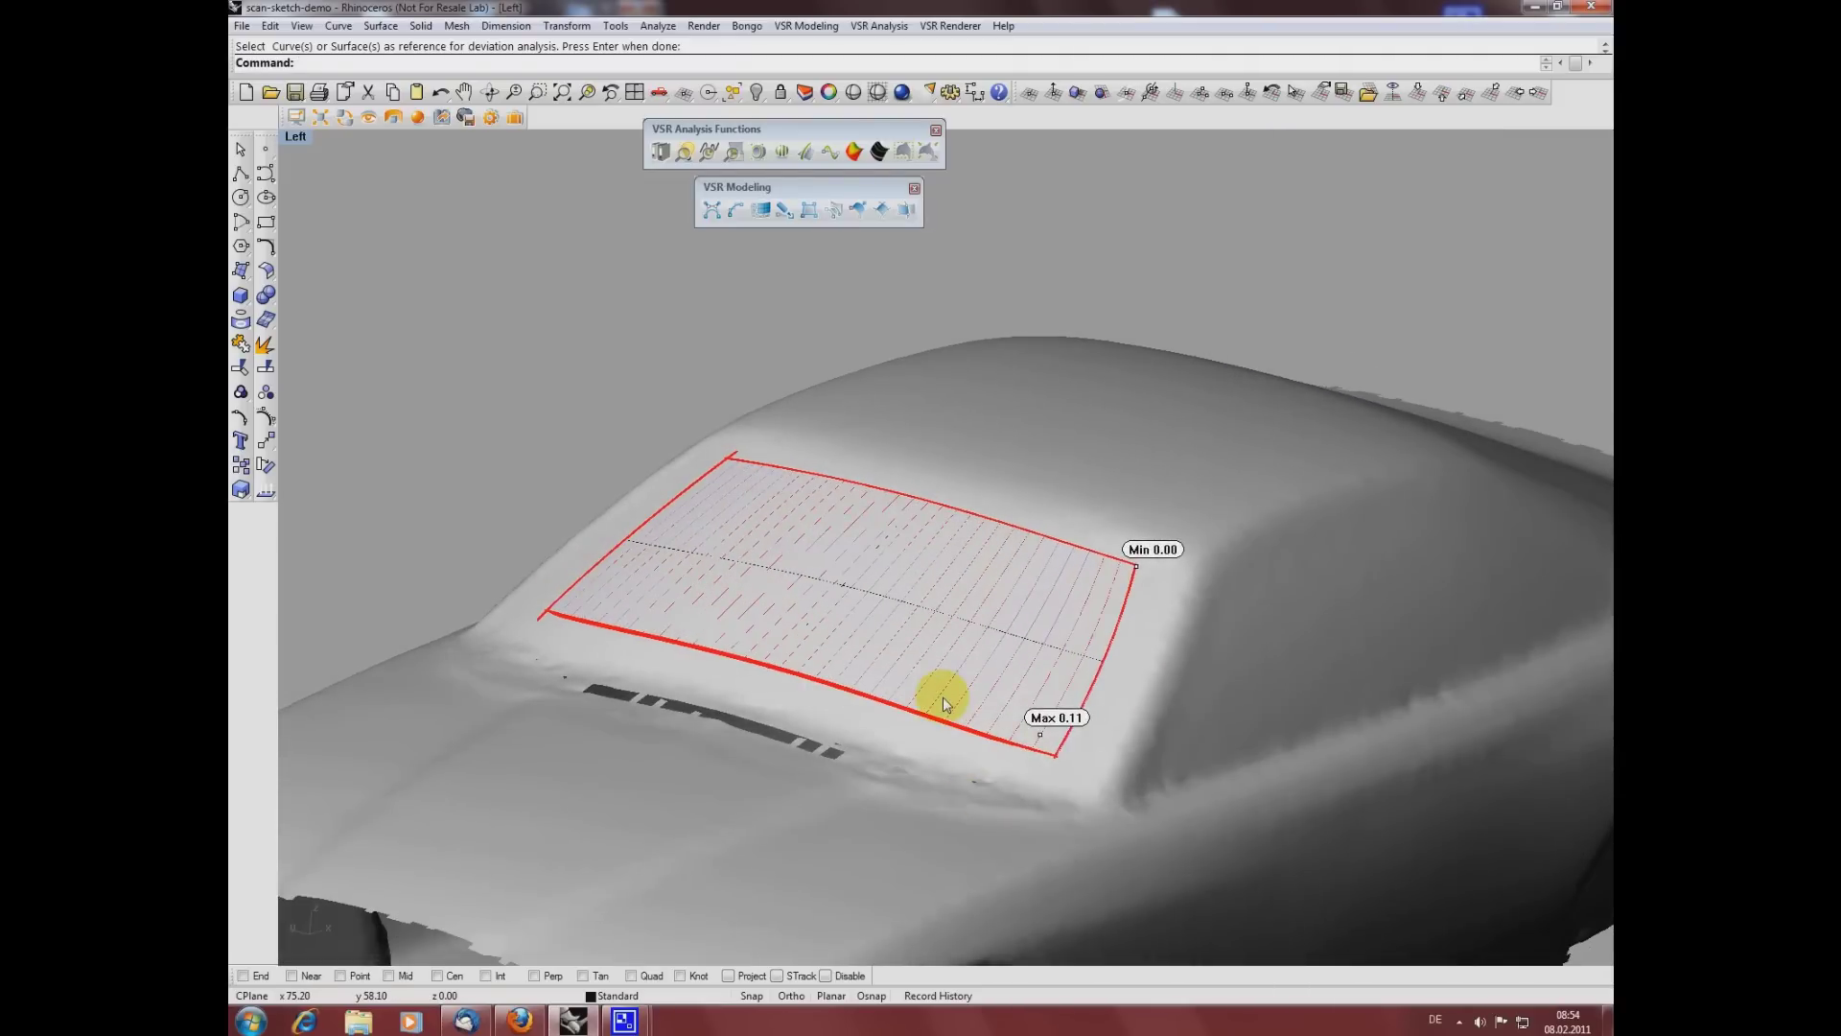